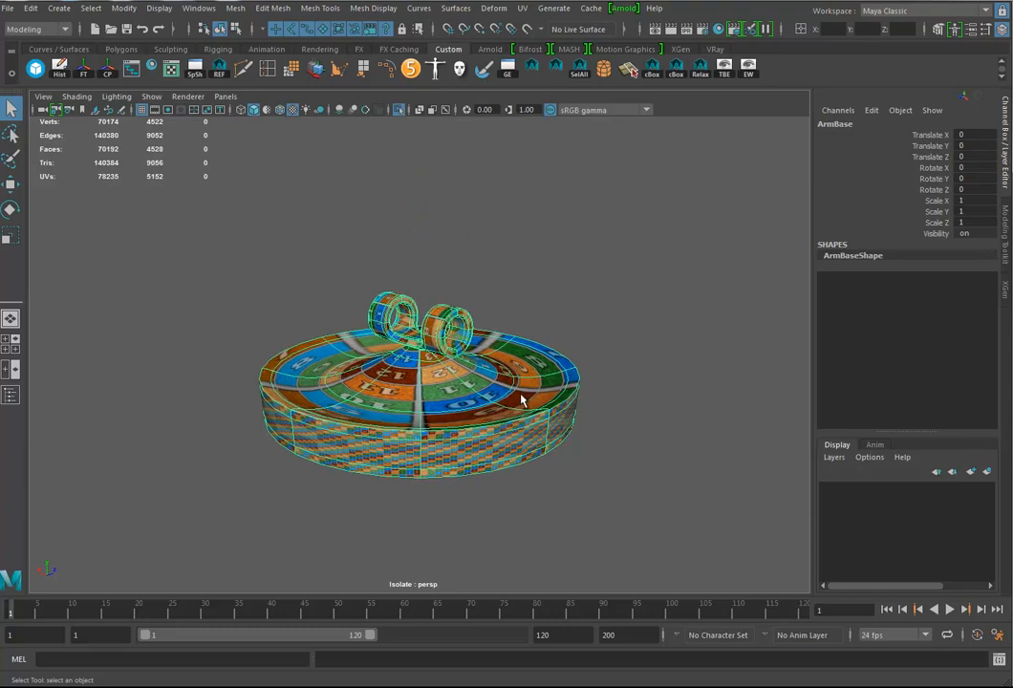
# Turn off the smooth preview on the ArmBase and insert an edge loop around its central cone.
pyautogui.press('1')
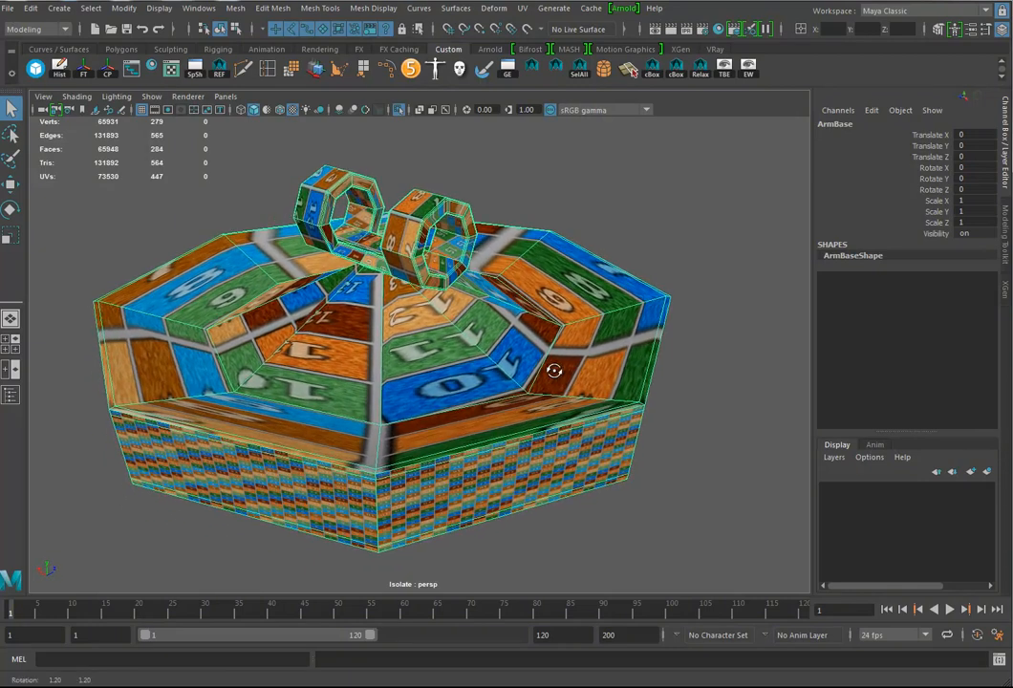
pyautogui.moveTo(458, 329)
pyautogui.mouseDown(button='right')
pyautogui.moveTo(471, 295)
pyautogui.moveTo(460, 330)
pyautogui.mouseUp(button='right')
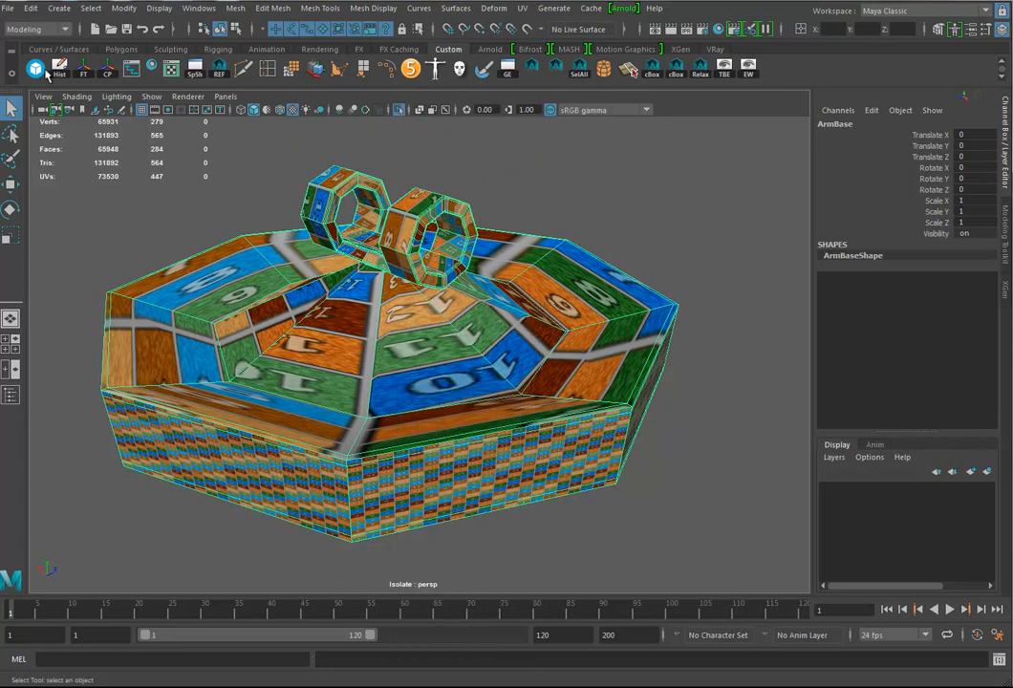
pyautogui.click(458, 330)
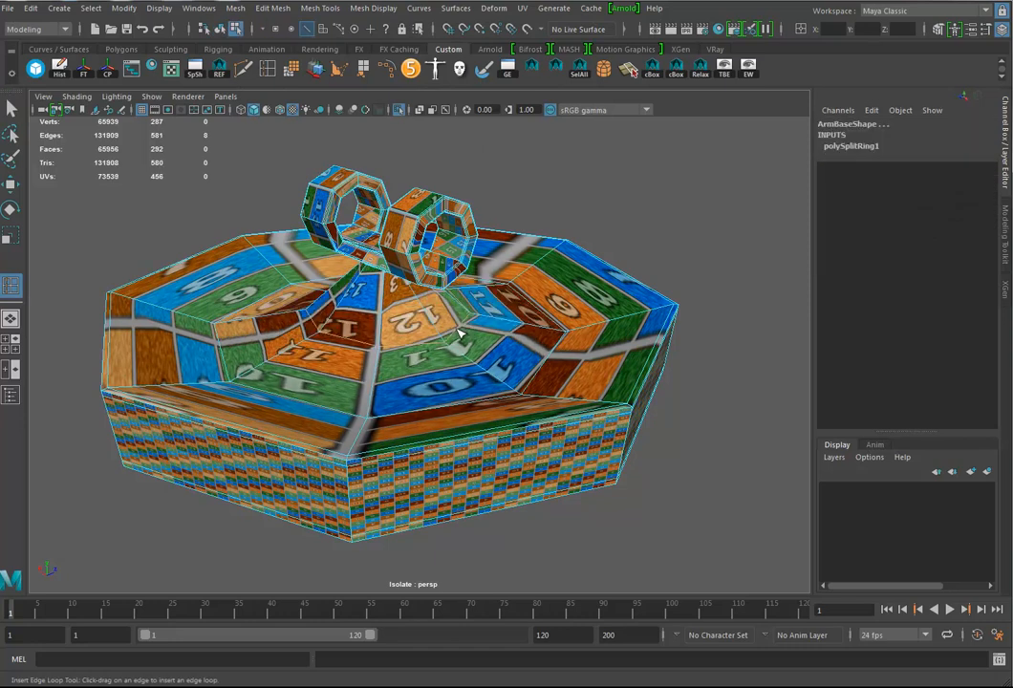
# Insert three more edge loops around the dish and central cone, undoing a misplaced loop and leaving the Insert Edge Loop tool.
pyautogui.click(608, 355)
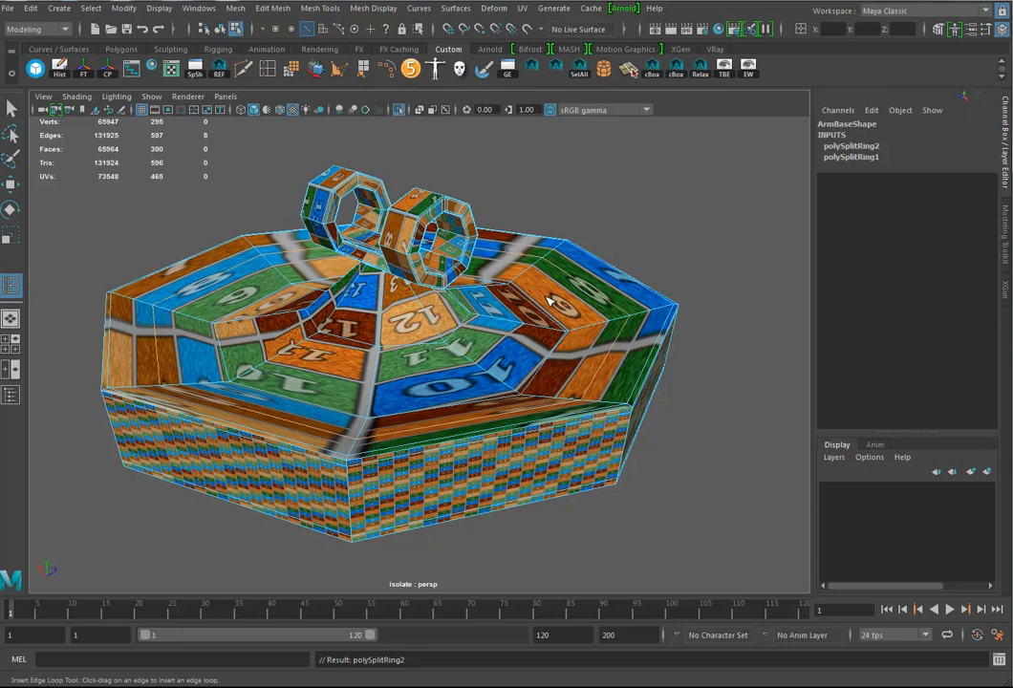
pyautogui.hotkey('ctrl', 'z')
pyautogui.moveTo(539, 268); pyautogui.dragTo(523, 359)
pyautogui.click(527, 339)
pyautogui.click(457, 298)
pyautogui.keyDown('alt'); pyautogui.moveTo(523, 359); pyautogui.dragTo(540, 377, button='middle'); pyautogui.keyUp('alt')
pyautogui.click(11, 185)
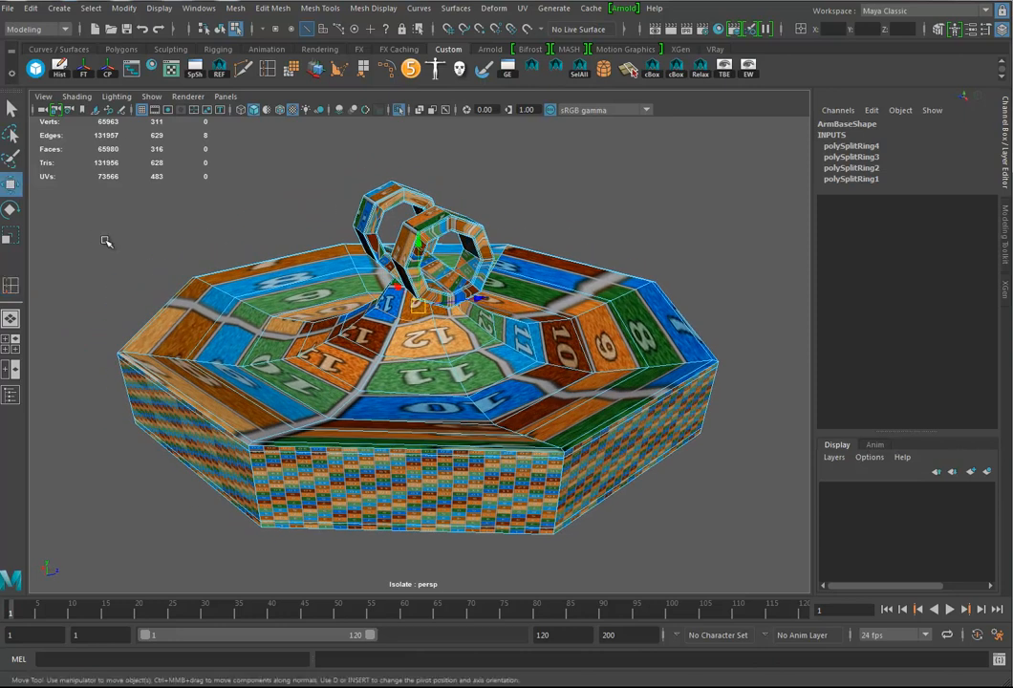
# Select the whole ArmBase object and apply a planar UV projection to it.
pyautogui.moveTo(411, 318); pyautogui.dragTo(456, 320, button='right')
pyautogui.keyDown('alt'); pyautogui.moveTo(496, 319); pyautogui.dragTo(433, 319); pyautogui.keyUp('alt')
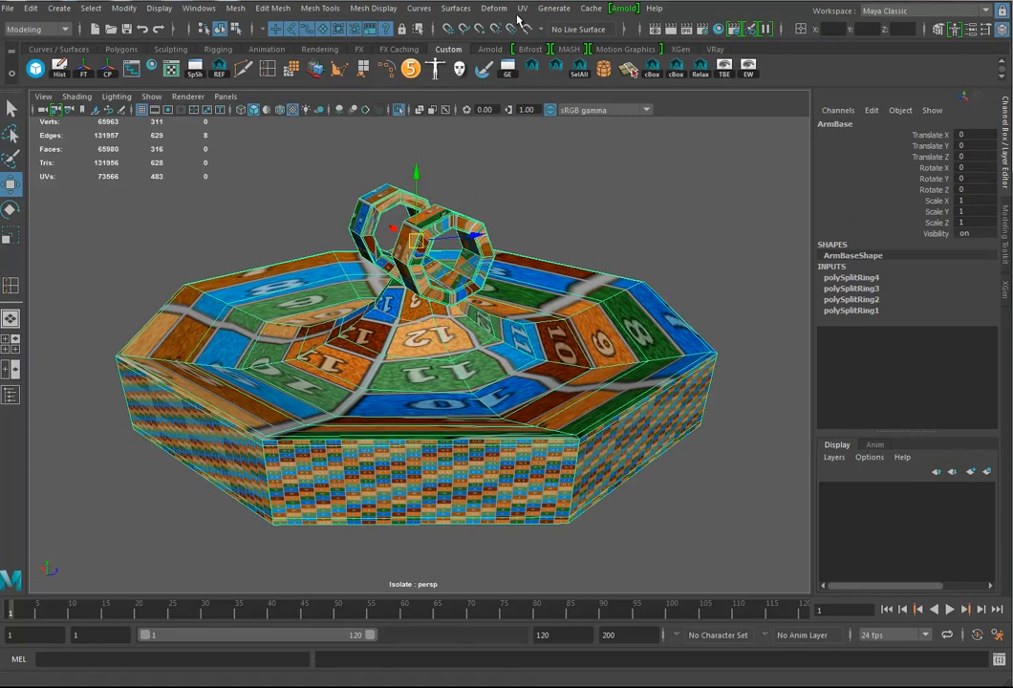
pyautogui.click(526, 10)
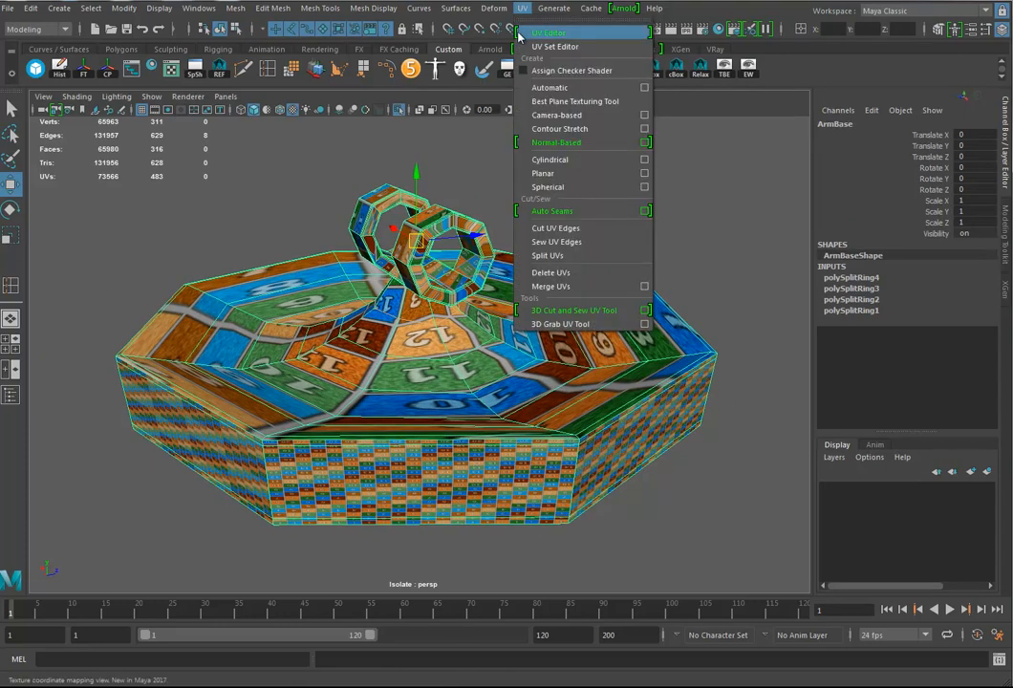
pyautogui.click(543, 173)
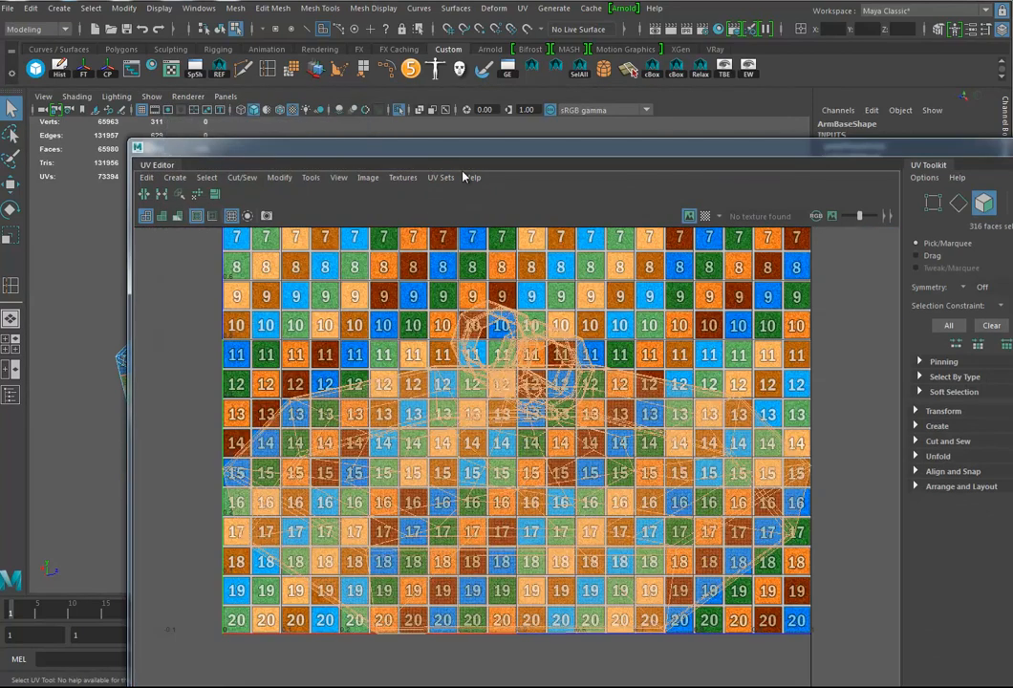
# Dim the texture image in the UV Editor, shrink the editor window and minimize it.
pyautogui.moveTo(504, 156); pyautogui.dragTo(541, 81)
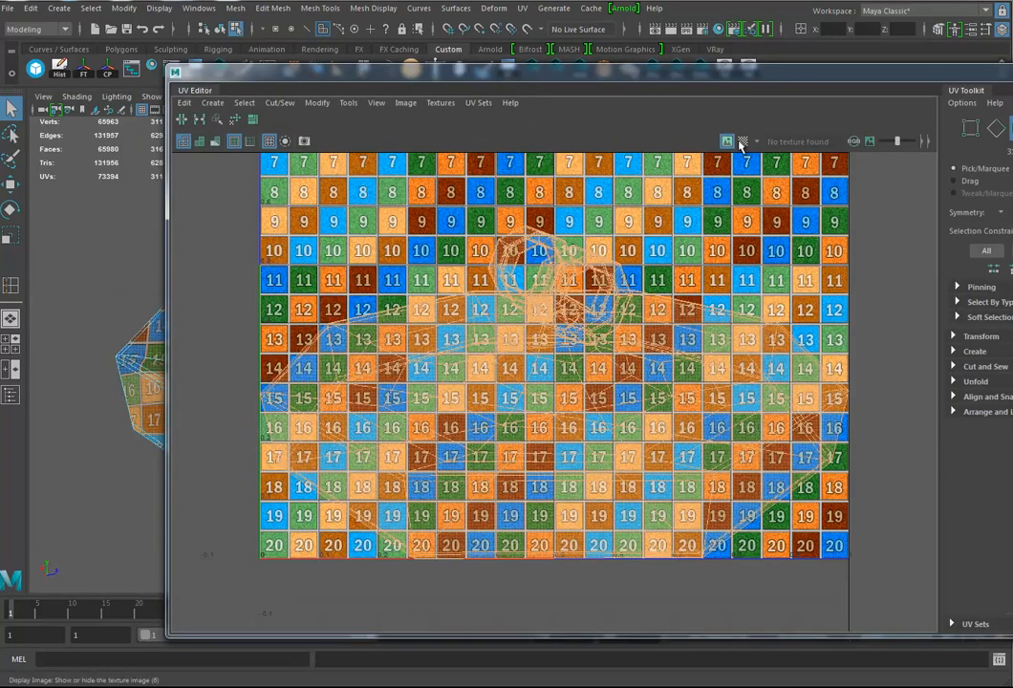
pyautogui.click(871, 142)
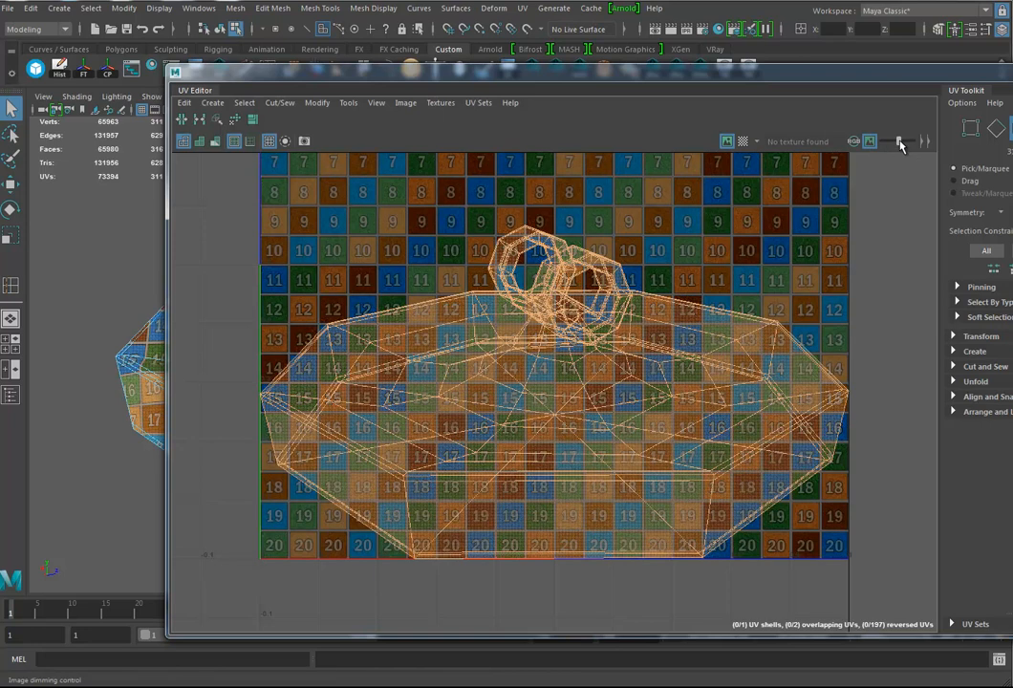
pyautogui.moveTo(900, 143)
pyautogui.mouseDown()
pyautogui.moveTo(913, 141)
pyautogui.moveTo(902, 144)
pyautogui.mouseUp()
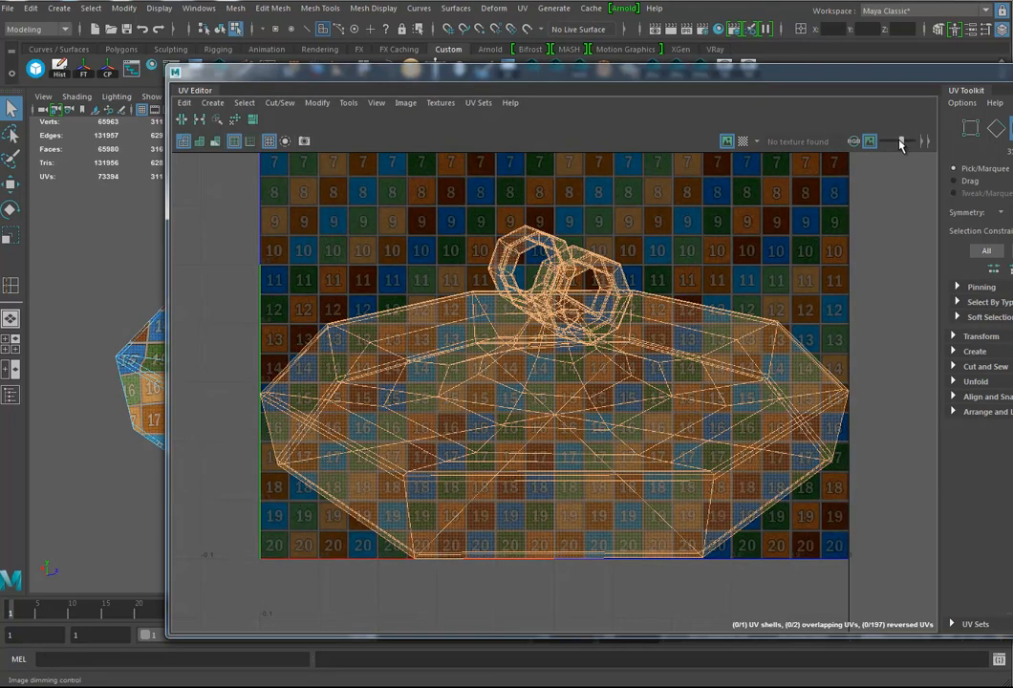
pyautogui.moveTo(169, 244); pyautogui.dragTo(315, 244)
pyautogui.moveTo(969, 90); pyautogui.dragTo(978, 142)
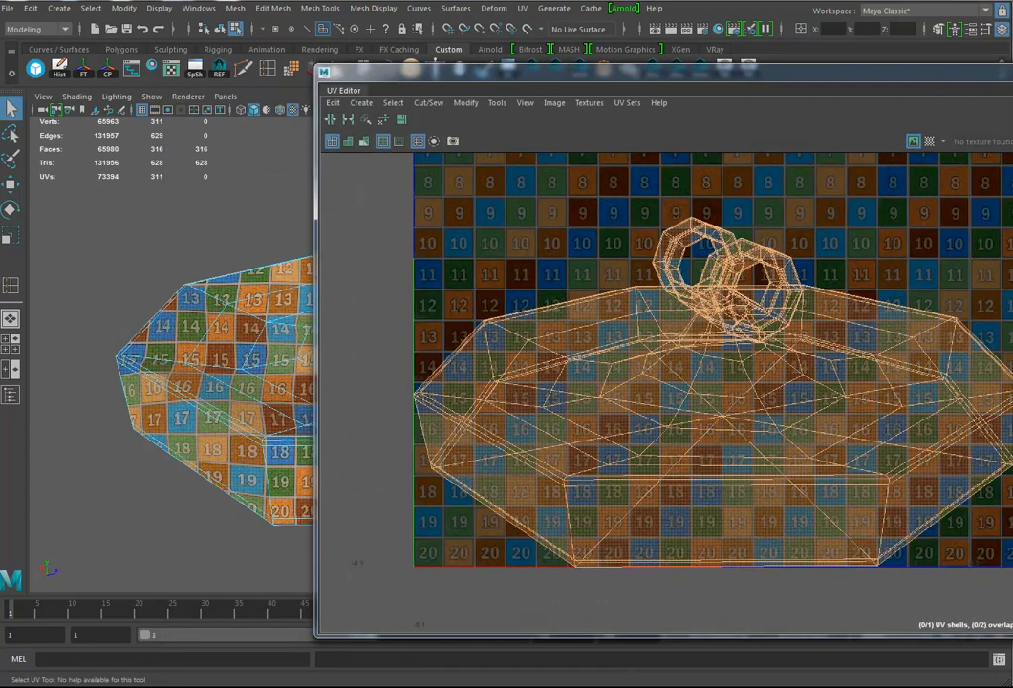
pyautogui.scroll(-6, 892, 274)
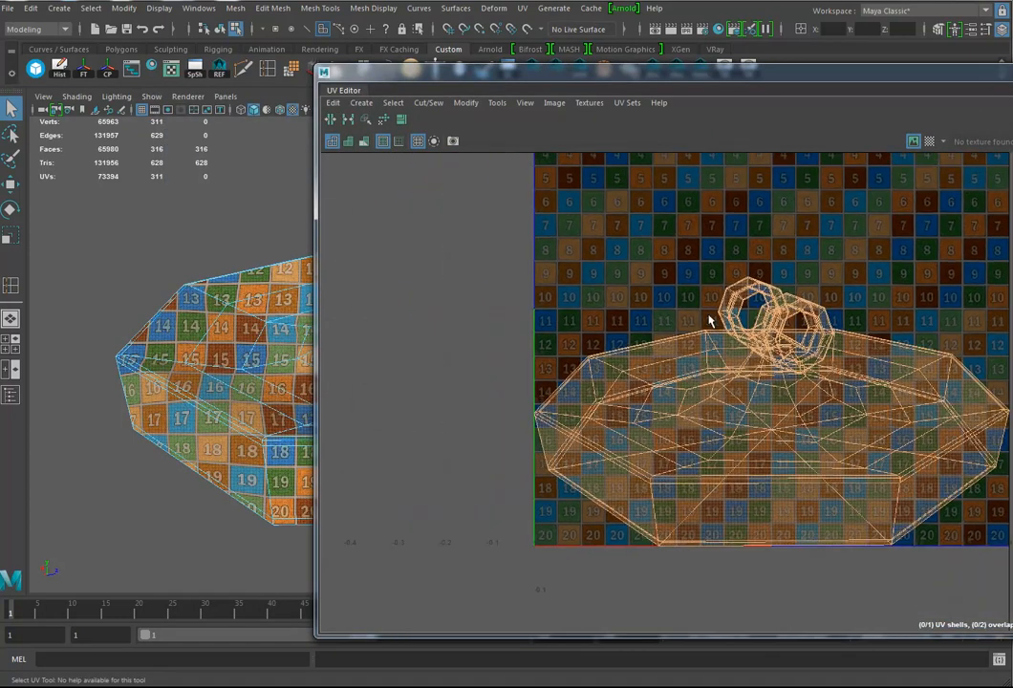
pyautogui.moveTo(318, 173); pyautogui.dragTo(587, 175)
pyautogui.moveTo(761, 73); pyautogui.dragTo(603, 63)
pyautogui.click(920, 63)
# Select the edge loops around the dish's outer rim as UV seams, with texture display and smooth preview off.
pyautogui.keyDown('alt'); pyautogui.moveTo(543, 328); pyautogui.dragTo(475, 315); pyautogui.keyUp('alt')
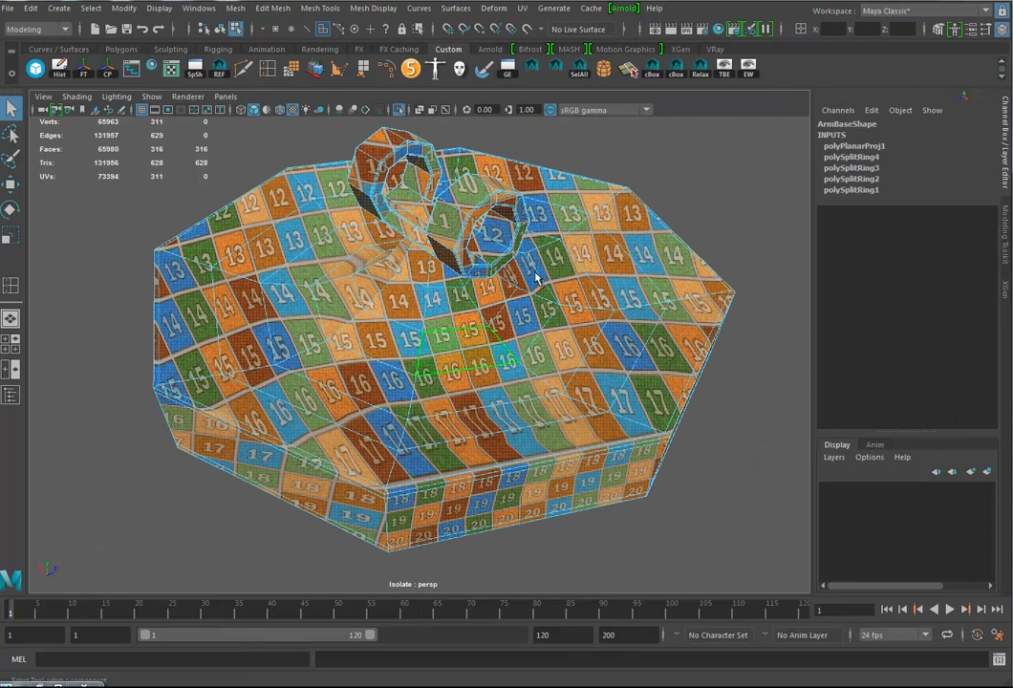
pyautogui.moveTo(493, 321); pyautogui.dragTo(483, 285, button='right')
pyautogui.doubleClick(533, 466)
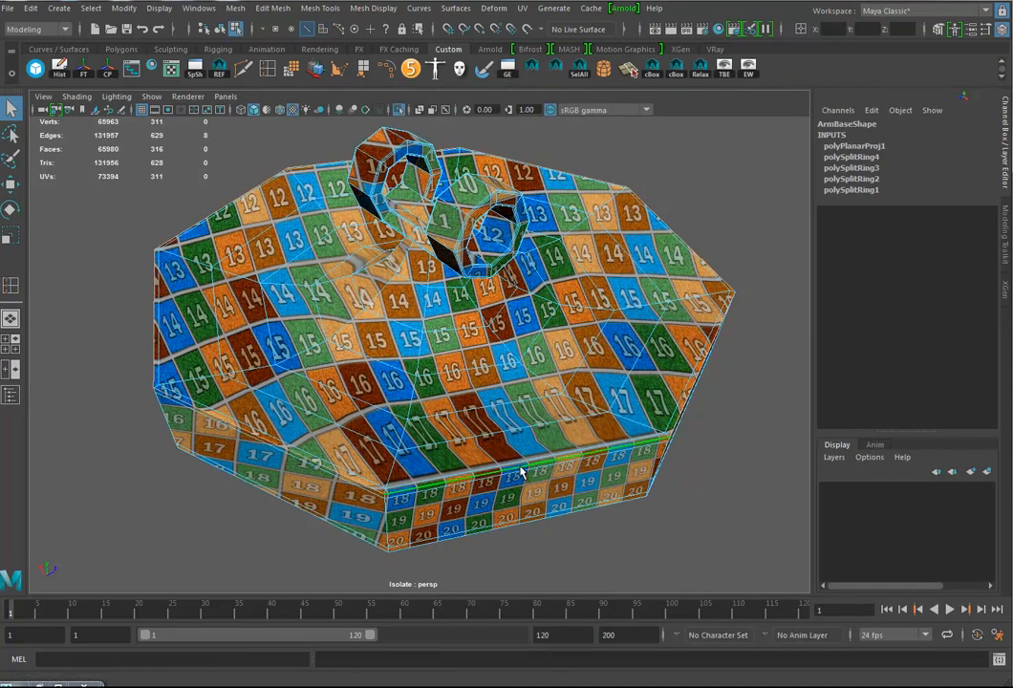
pyautogui.press('1')
pyautogui.press('5')
pyautogui.keyDown('alt'); pyautogui.moveTo(533, 455); pyautogui.dragTo(502, 438); pyautogui.keyUp('alt')
pyautogui.keyDown('alt'); pyautogui.moveTo(522, 359); pyautogui.dragTo(477, 336); pyautogui.keyUp('alt')
pyautogui.keyDown('alt'); pyautogui.moveTo(477, 336); pyautogui.dragTo(515, 474, button='right'); pyautogui.keyUp('alt')
pyautogui.keyDown('alt'); pyautogui.moveTo(515, 474); pyautogui.dragTo(458, 427); pyautogui.keyUp('alt')
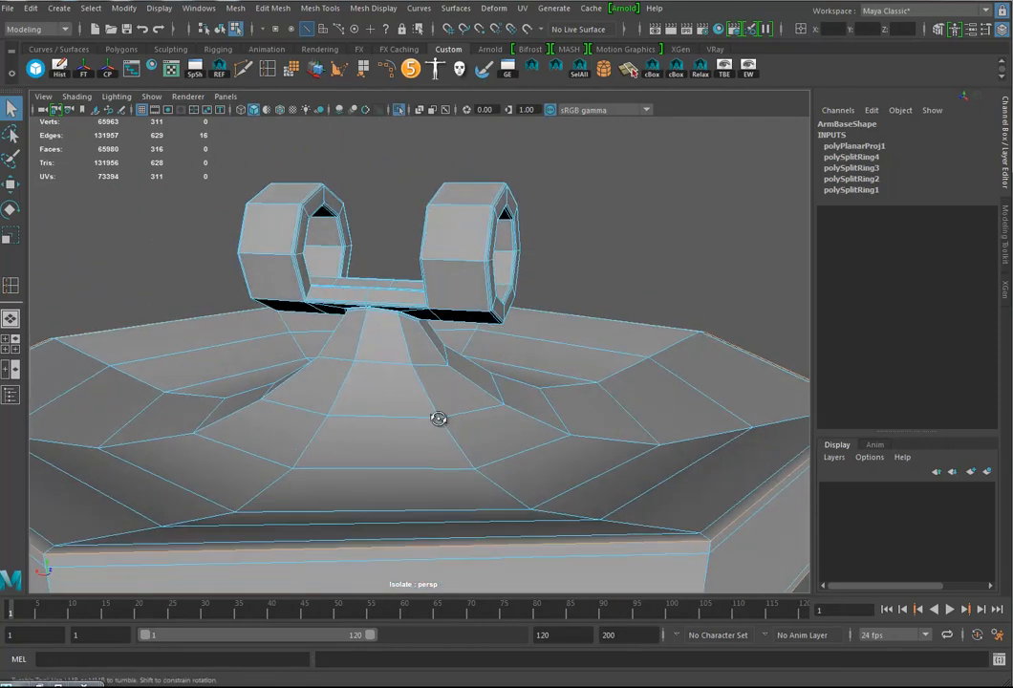
# Add the edge loop at the top of the central cone, just under the ring bracket, to the seam selection.
pyautogui.keyDown('alt'); pyautogui.moveTo(458, 427); pyautogui.dragTo(832, 450, button='right'); pyautogui.keyUp('alt')
pyautogui.keyDown('alt'); pyautogui.moveTo(380, 263); pyautogui.dragTo(437, 364, button='middle'); pyautogui.keyUp('alt')
pyautogui.keyDown('alt'); pyautogui.moveTo(437, 364); pyautogui.dragTo(401, 322); pyautogui.keyUp('alt')
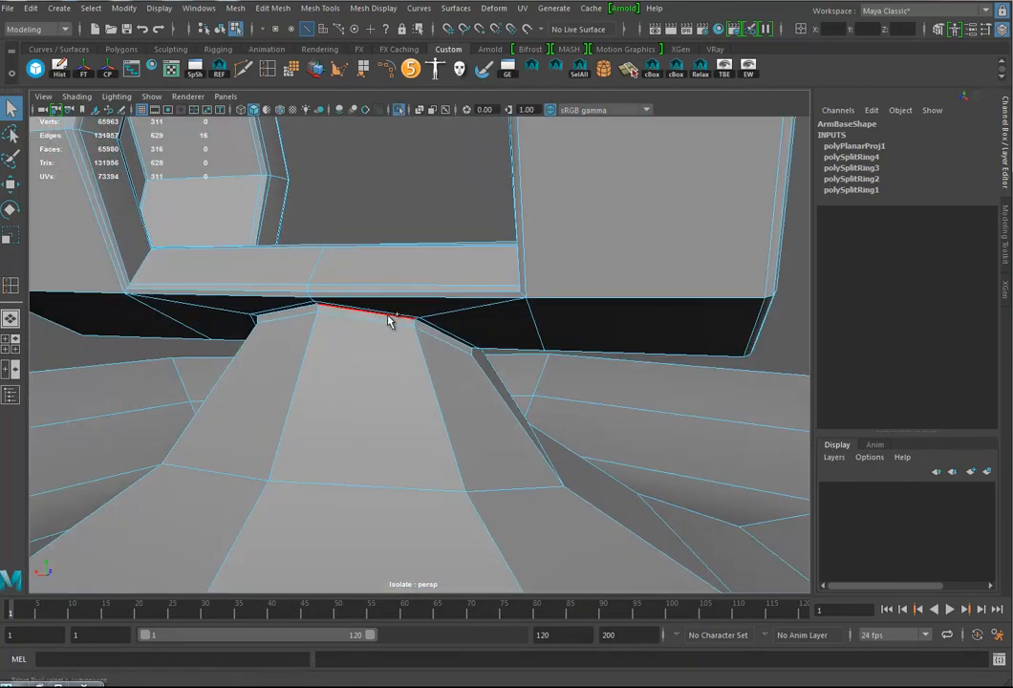
pyautogui.scroll(-10, 508, 402)
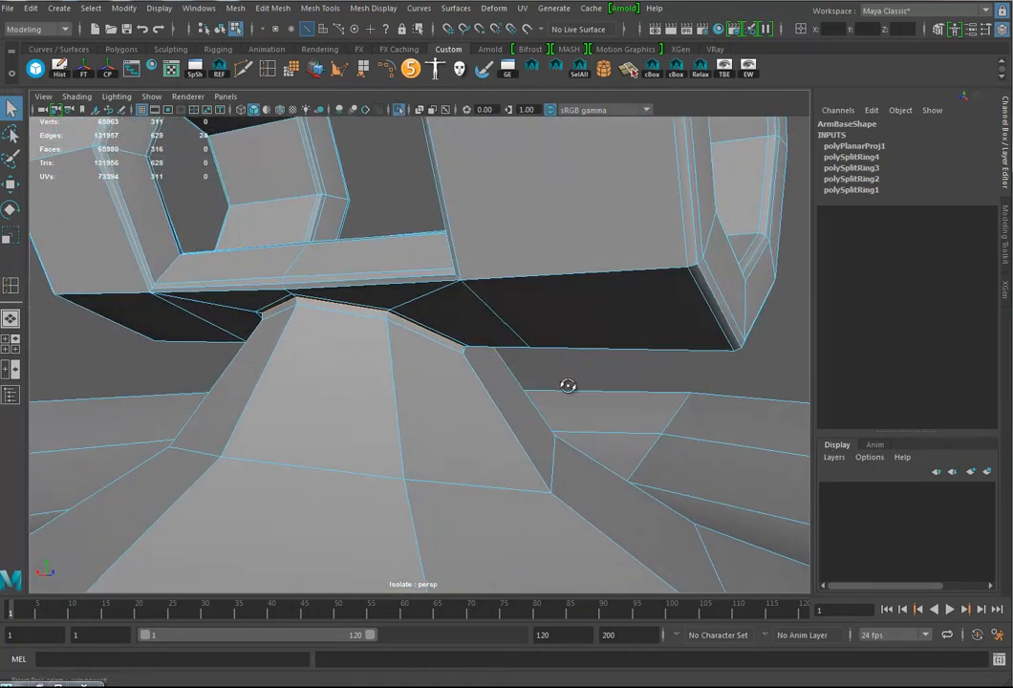
pyautogui.keyDown('alt'); pyautogui.moveTo(254, 377); pyautogui.dragTo(182, 378, button='right'); pyautogui.keyUp('alt')
pyautogui.keyDown('alt'); pyautogui.moveTo(470, 409); pyautogui.dragTo(364, 418); pyautogui.keyUp('alt')
pyautogui.keyDown('alt'); pyautogui.moveTo(427, 449); pyautogui.dragTo(486, 422); pyautogui.keyUp('alt')
pyautogui.keyDown('alt'); pyautogui.moveTo(487, 422); pyautogui.dragTo(764, 414, button='right'); pyautogui.keyUp('alt')
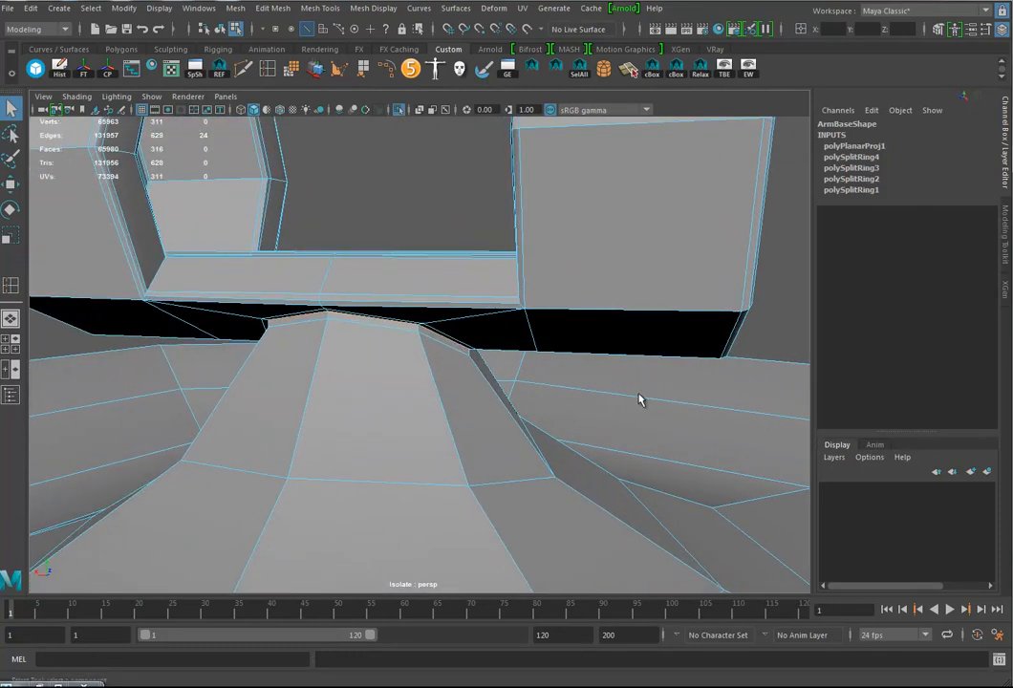
# Add the border edge loops of the bracket rings and the cross edges of the first ring to the seam selection.
pyautogui.keyDown('alt'); pyautogui.moveTo(764, 413); pyautogui.dragTo(589, 504, button='middle'); pyautogui.keyUp('alt')
pyautogui.keyDown('alt'); pyautogui.moveTo(589, 503); pyautogui.dragTo(666, 496); pyautogui.keyUp('alt')
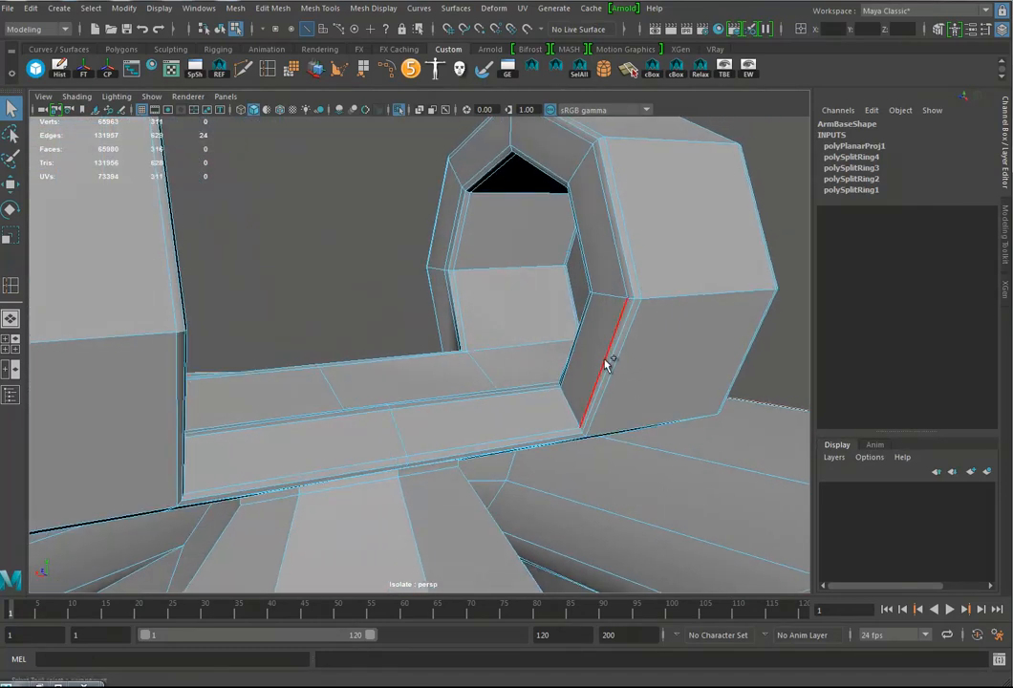
pyautogui.keyDown('alt'); pyautogui.moveTo(629, 364); pyautogui.dragTo(488, 355); pyautogui.keyUp('alt')
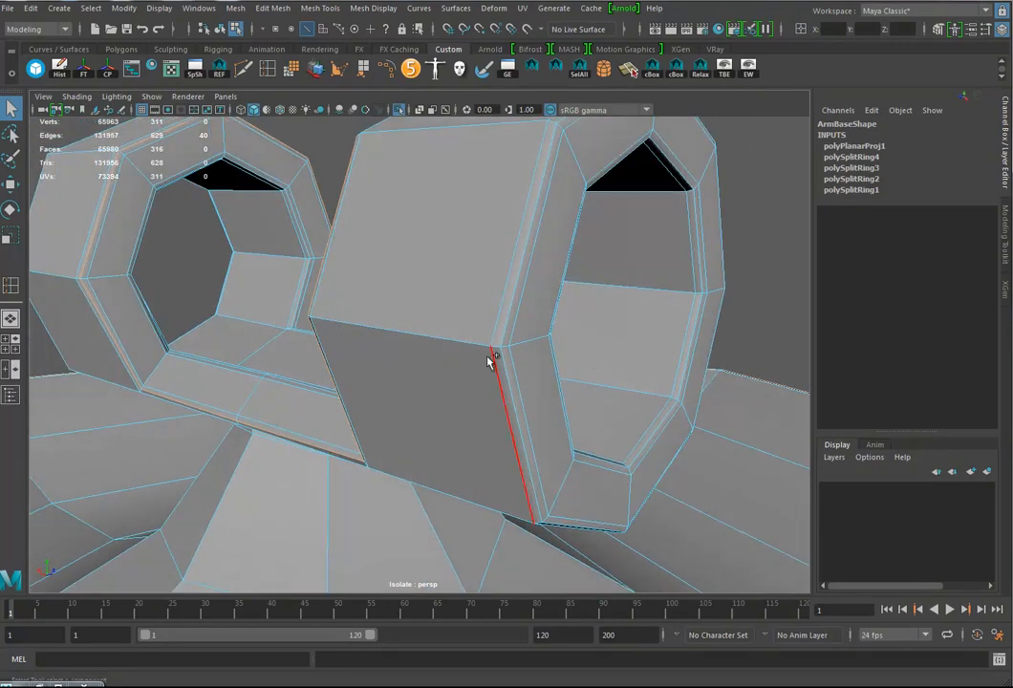
pyautogui.keyDown('shift'); pyautogui.doubleClick(691, 360); pyautogui.keyUp('shift')
pyautogui.keyDown('alt'); pyautogui.moveTo(693, 363); pyautogui.dragTo(570, 411); pyautogui.keyUp('alt')
pyautogui.keyDown('alt'); pyautogui.moveTo(524, 325); pyautogui.dragTo(537, 413); pyautogui.keyUp('alt')
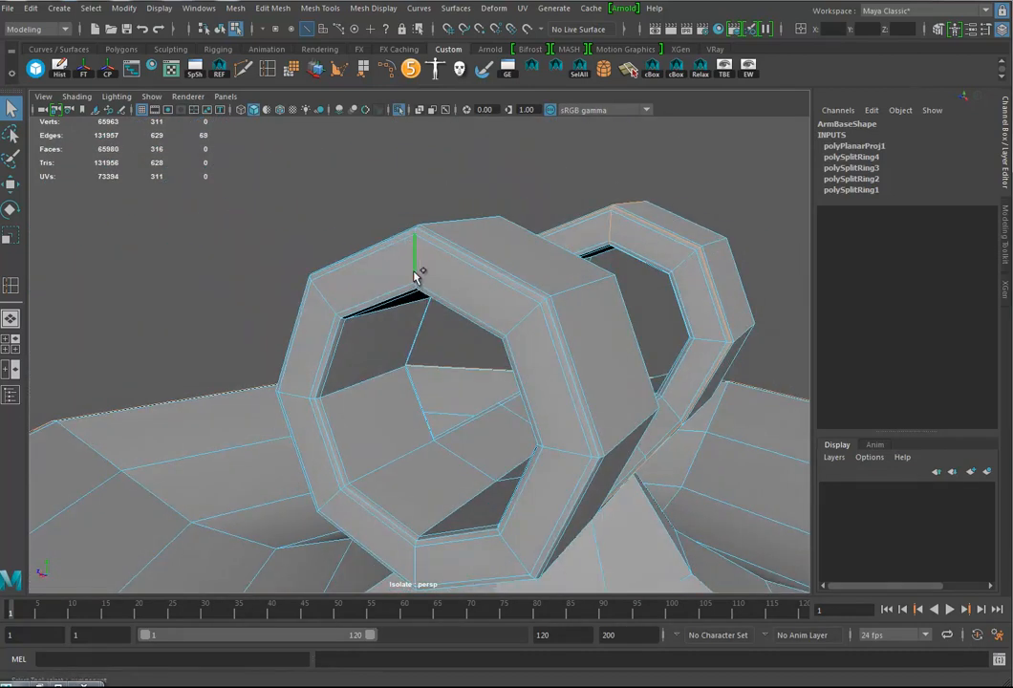
# Add the remaining edge loops and a cross edge of the second bracket ring to the seam selection.
pyautogui.keyDown('shift'); pyautogui.doubleClick(439, 304); pyautogui.keyUp('shift')
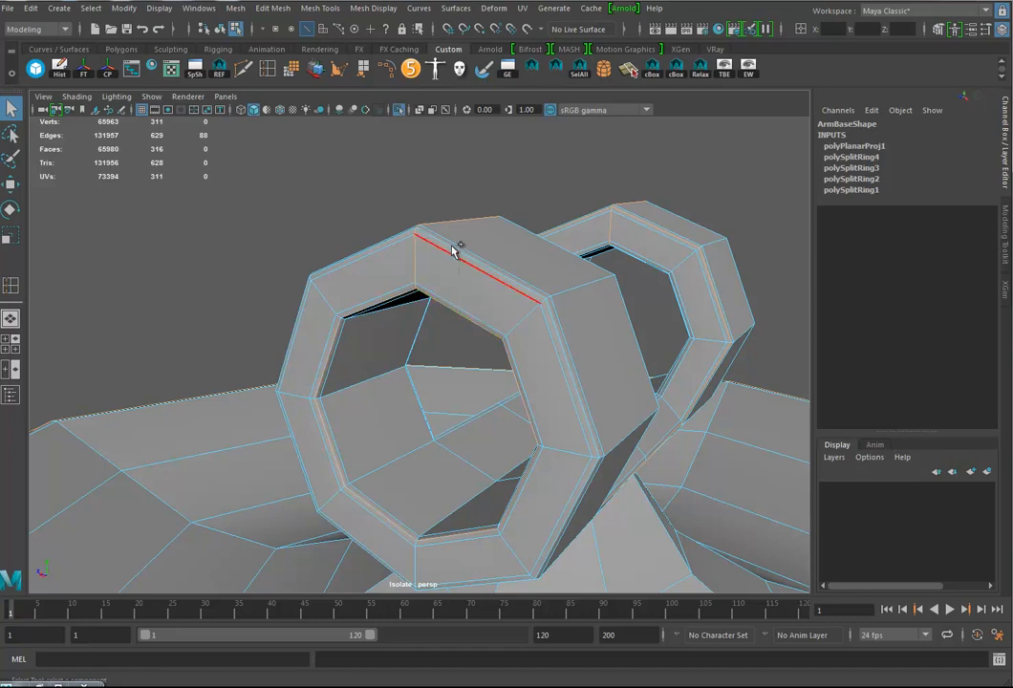
pyautogui.keyDown('alt'); pyautogui.moveTo(454, 249); pyautogui.dragTo(440, 444); pyautogui.keyUp('alt')
pyautogui.keyDown('alt'); pyautogui.moveTo(561, 460); pyautogui.dragTo(528, 429); pyautogui.keyUp('alt')
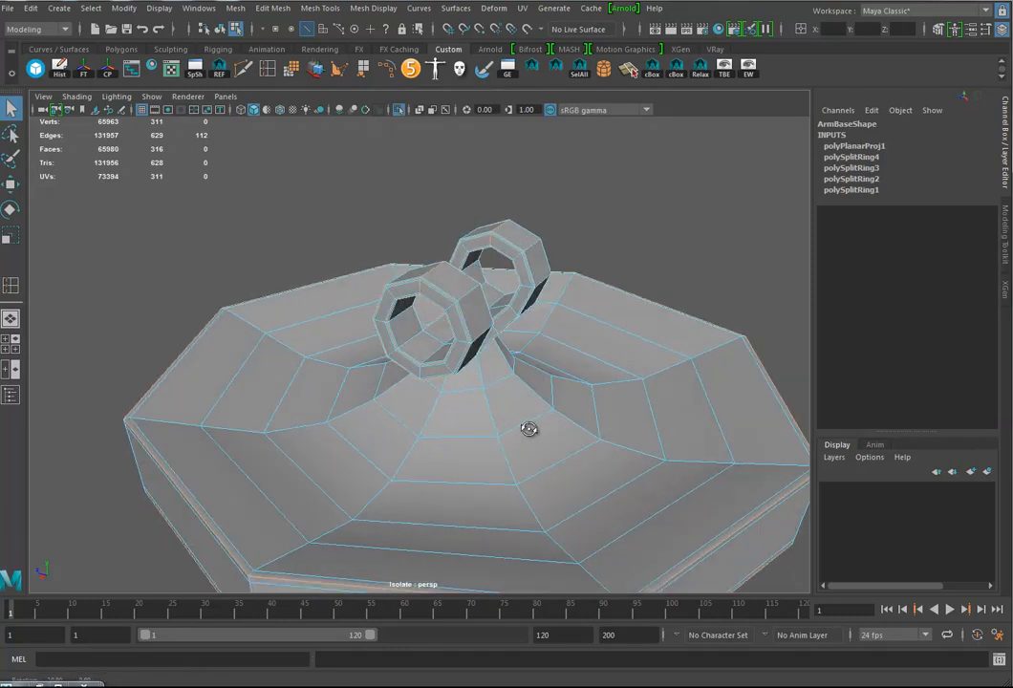
# Restore the UV Editor and cut the UVs along the selected seam edges.
pyautogui.click(484, 174)
pyautogui.click(171, 70)
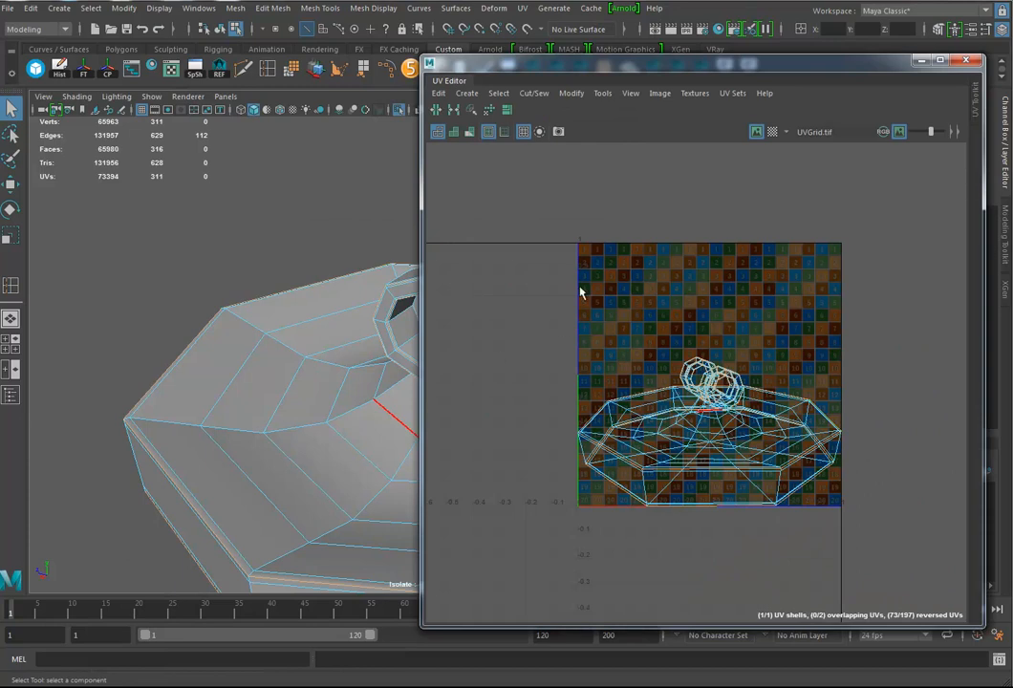
pyautogui.click(436, 109)
pyautogui.press('w')
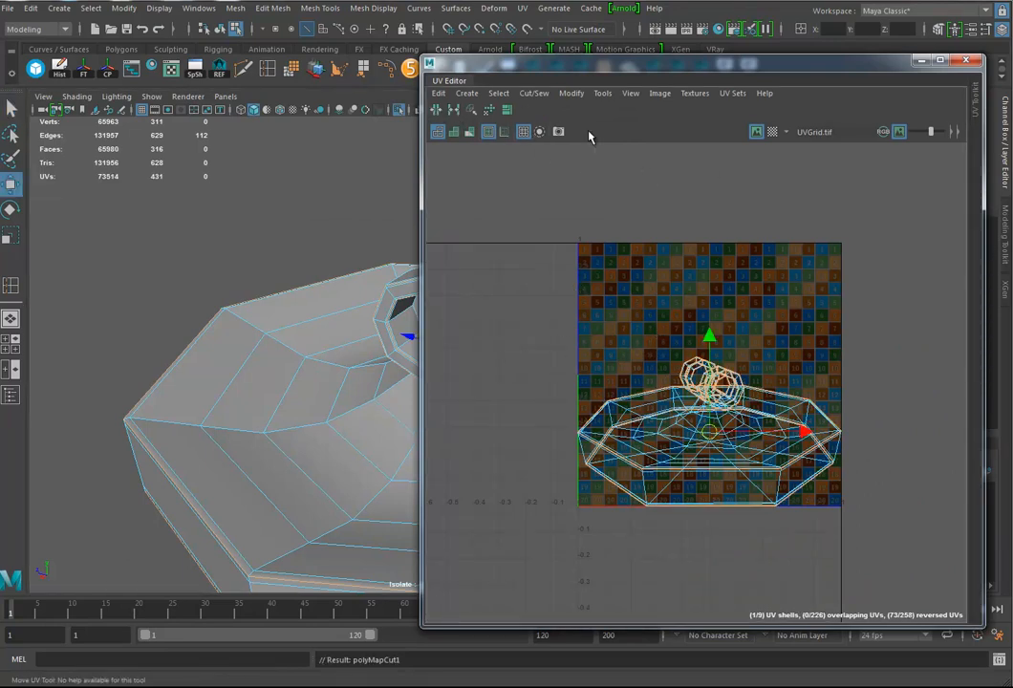
# Select all the UVs of the ArmBase and try to unfold them.
pyautogui.keyDown('alt'); pyautogui.moveTo(664, 374); pyautogui.dragTo(669, 374, button='middle'); pyautogui.keyUp('alt')
pyautogui.keyDown('alt'); pyautogui.moveTo(669, 374); pyautogui.dragTo(690, 366, button='right'); pyautogui.keyUp('alt')
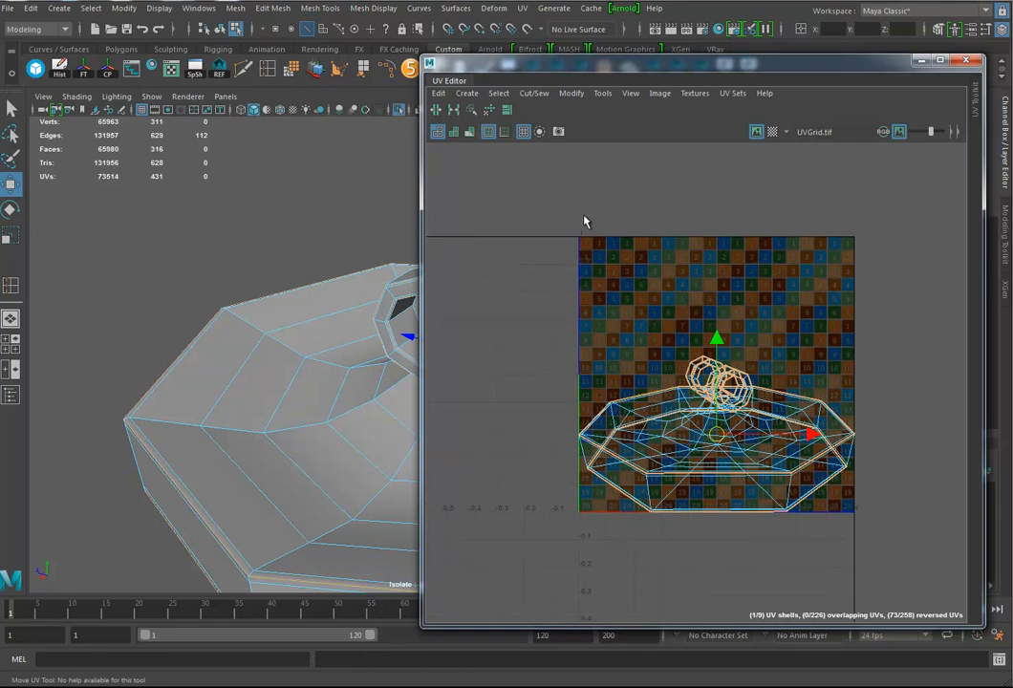
pyautogui.click(453, 109)
pyautogui.moveTo(642, 421); pyautogui.dragTo(669, 424, button='right')
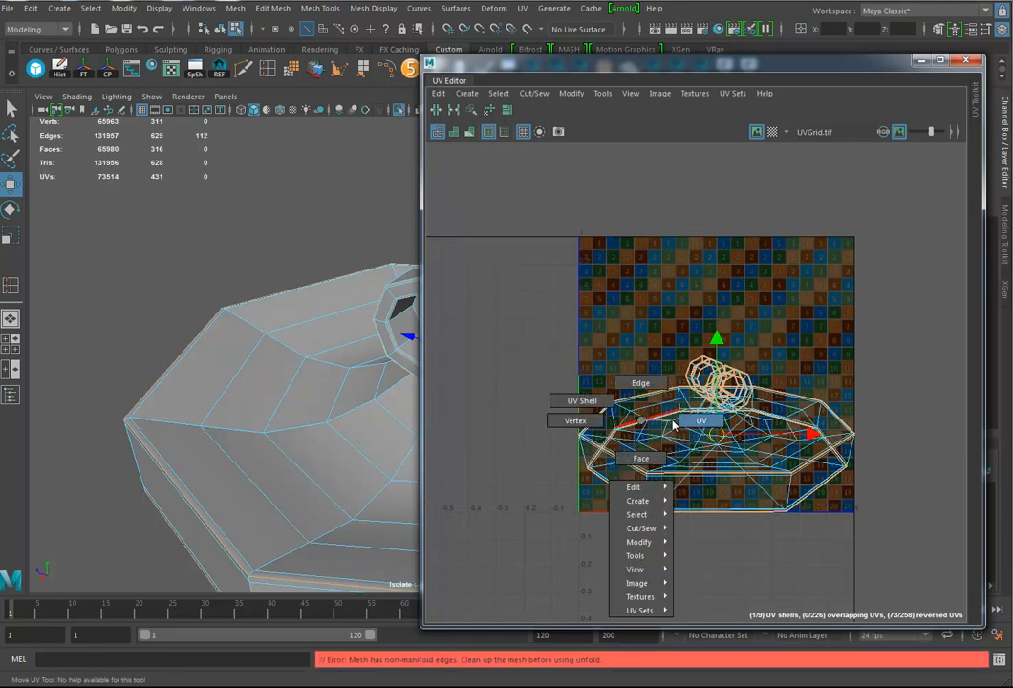
pyautogui.moveTo(527, 313); pyautogui.dragTo(911, 581)
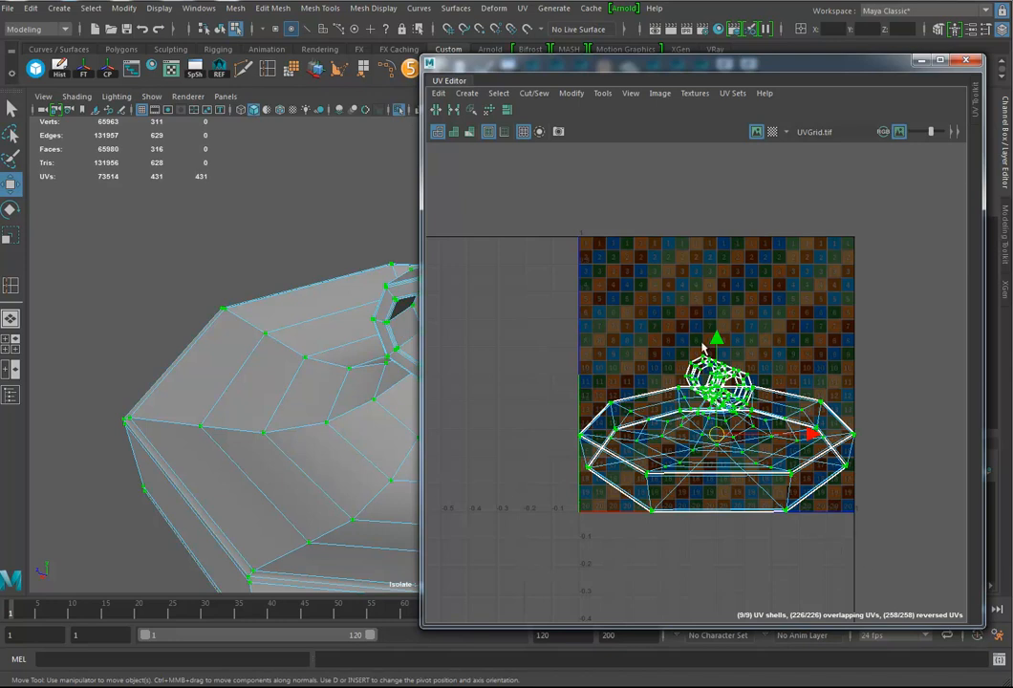
pyautogui.click(453, 109)
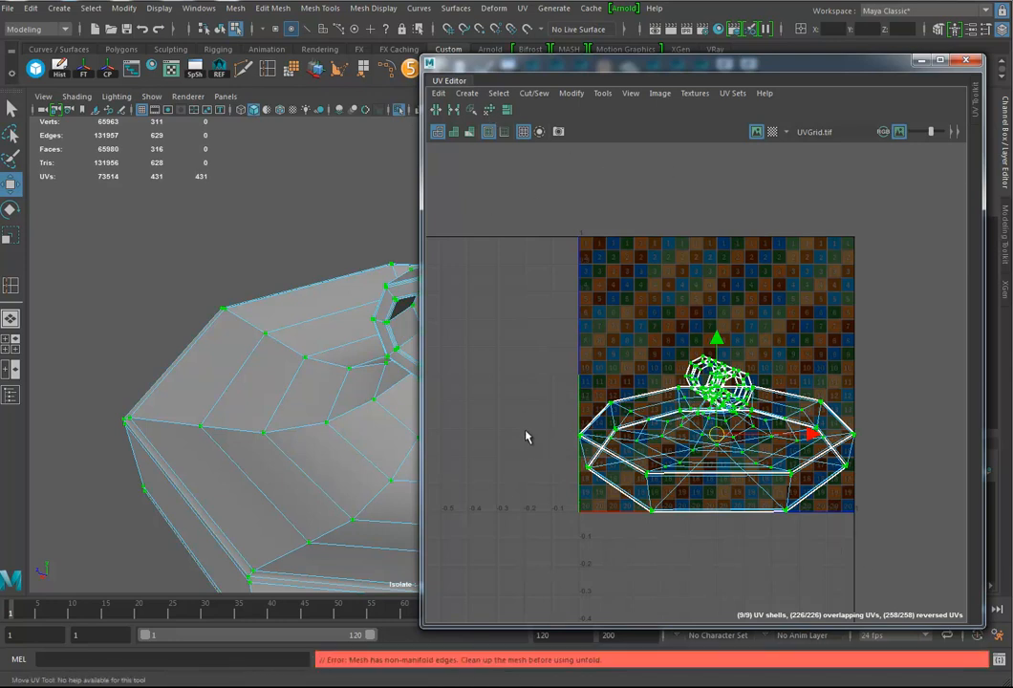
# Move the UV Editor aside, reselect the ArmBase as an object and delete its construction history.
pyautogui.keyDown('alt'); pyautogui.moveTo(332, 425); pyautogui.dragTo(247, 385); pyautogui.keyUp('alt')
pyautogui.keyDown('alt'); pyautogui.moveTo(247, 385); pyautogui.dragTo(266, 403, button='middle'); pyautogui.keyUp('alt')
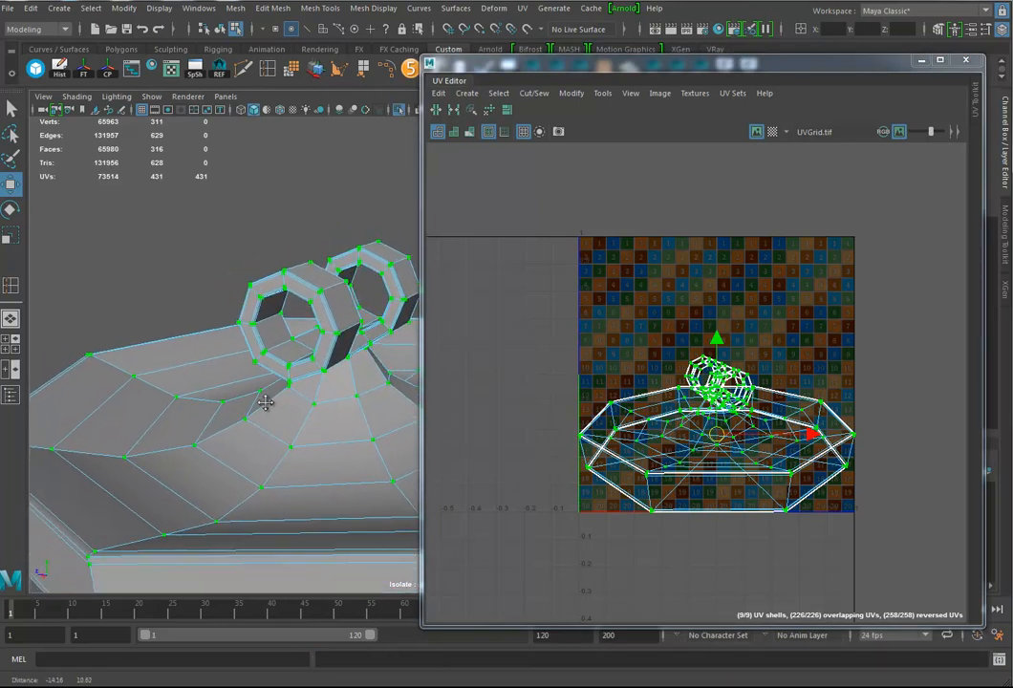
pyautogui.moveTo(801, 67); pyautogui.dragTo(841, 413)
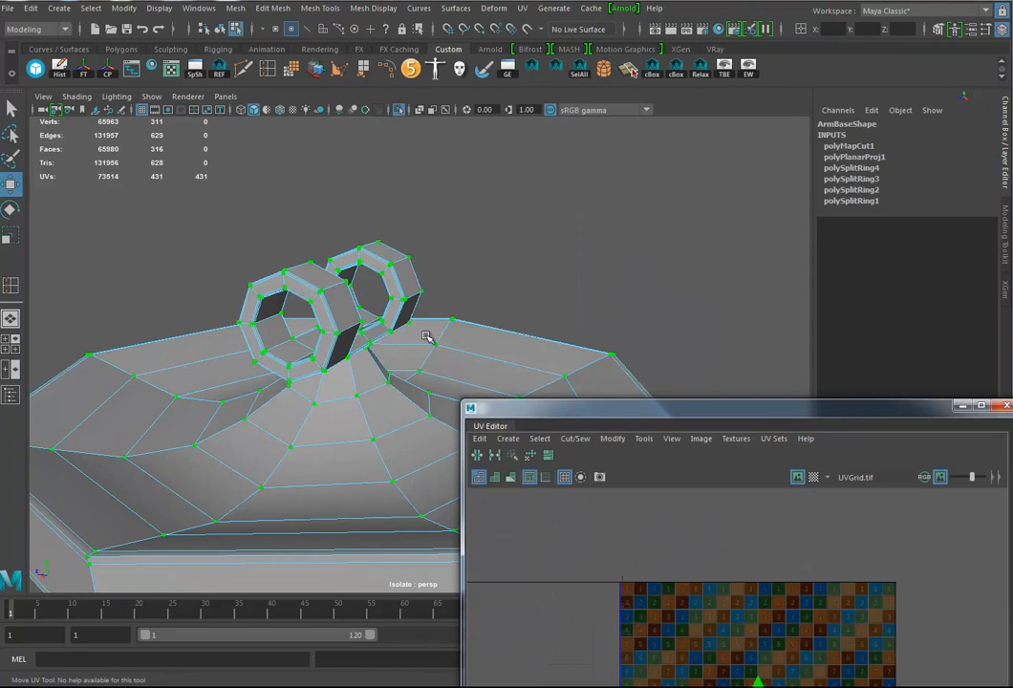
pyautogui.moveTo(346, 336); pyautogui.dragTo(398, 330, button='right')
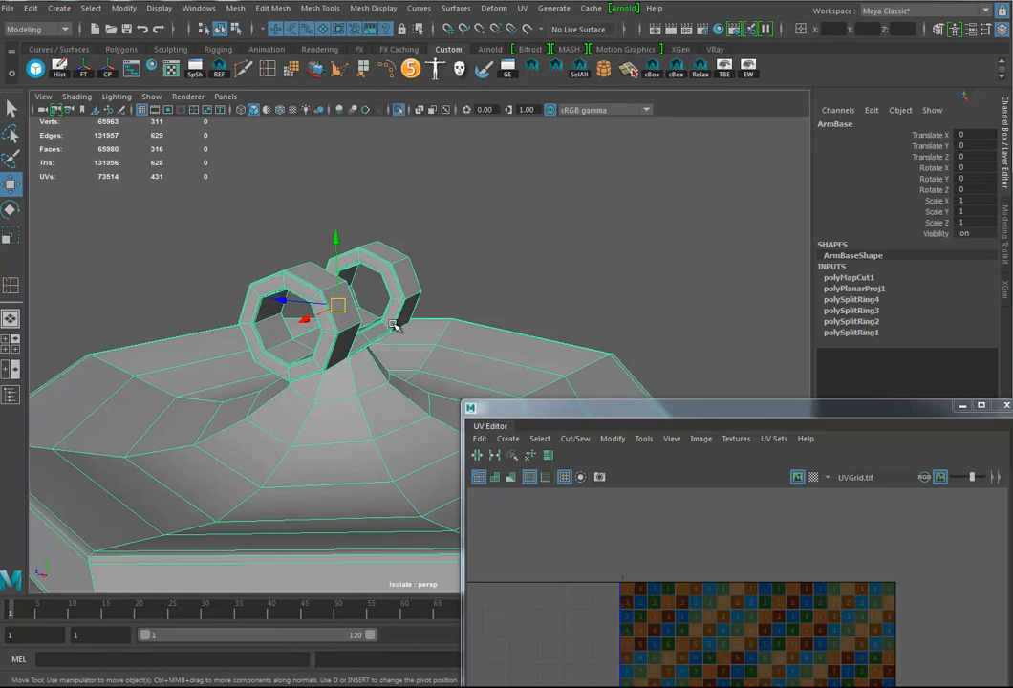
pyautogui.hotkey('alt', 'shift', 'd')
# Bring the UV Editor back into view, select the edge loop along the dish's outer rim and sew its UV edges.
pyautogui.moveTo(734, 420); pyautogui.dragTo(819, 164)
pyautogui.moveTo(367, 292); pyautogui.dragTo(386, 256, button='right')
pyautogui.keyDown('alt'); pyautogui.moveTo(386, 390); pyautogui.dragTo(402, 493); pyautogui.keyUp('alt')
pyautogui.doubleClick(401, 517)
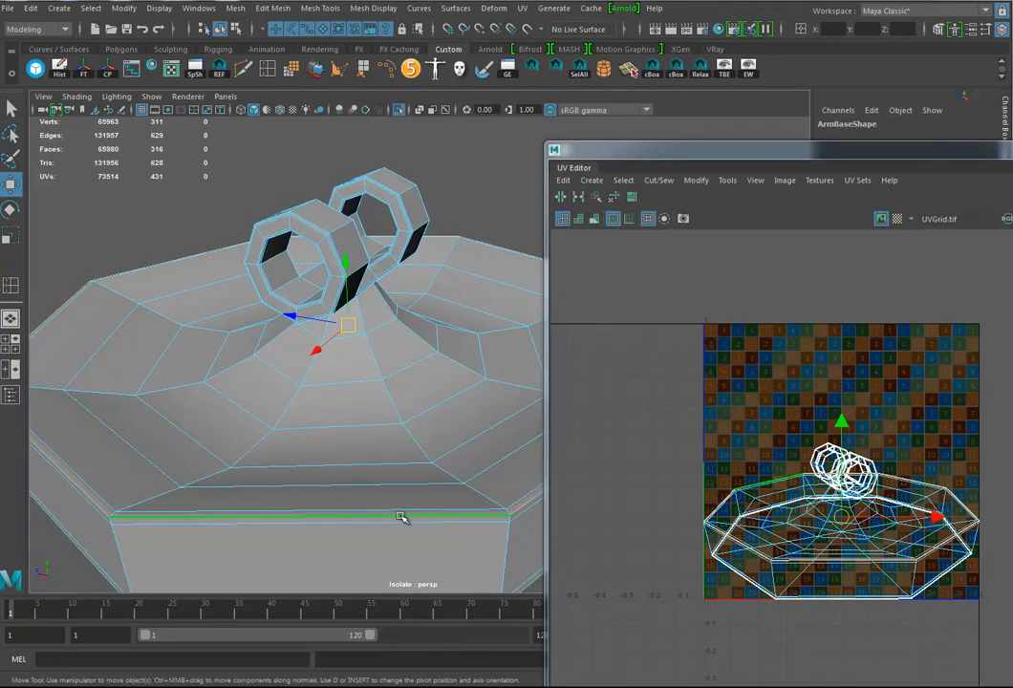
pyautogui.click(578, 197)
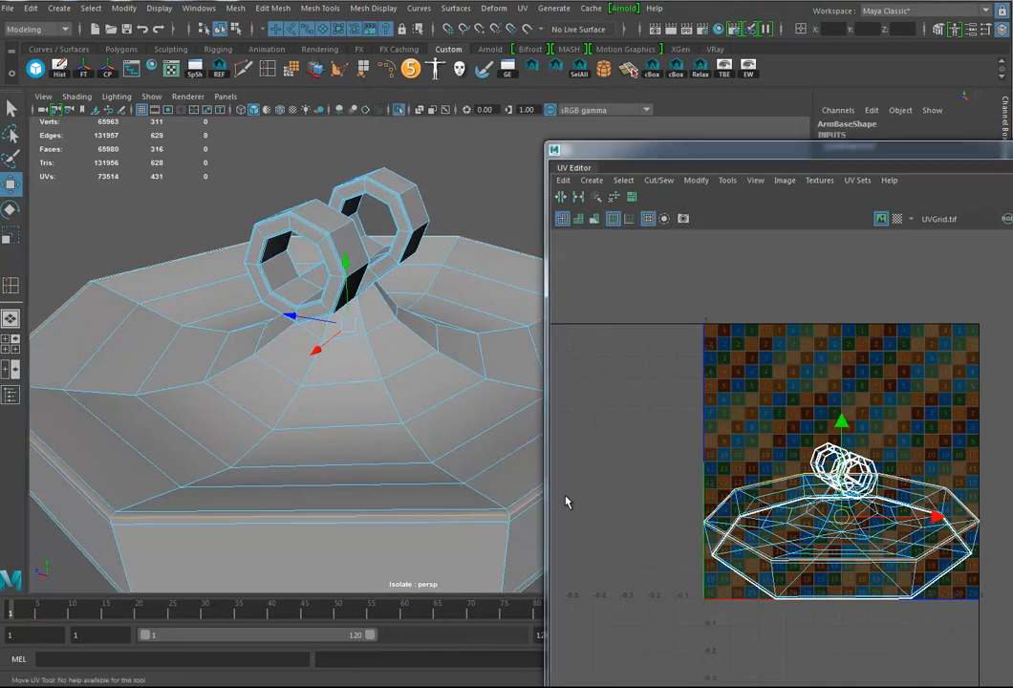
# Try once more to unfold the complete set of ArmBase UVs.
pyautogui.moveTo(711, 473); pyautogui.dragTo(778, 467, button='right')
pyautogui.moveTo(655, 391); pyautogui.dragTo(1011, 653)
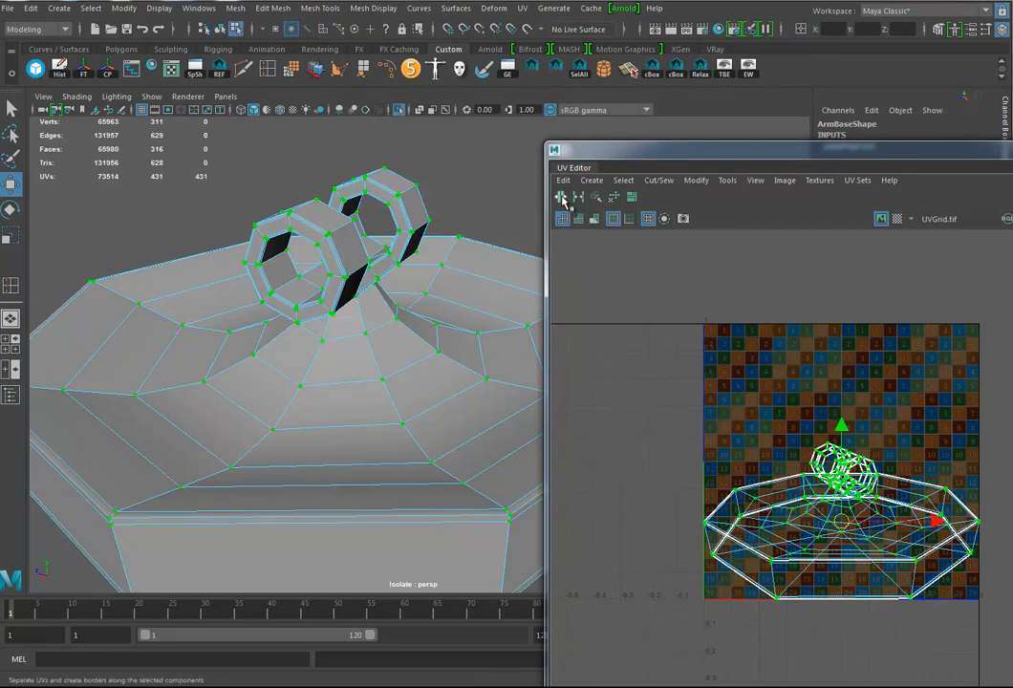
pyautogui.click(613, 197)
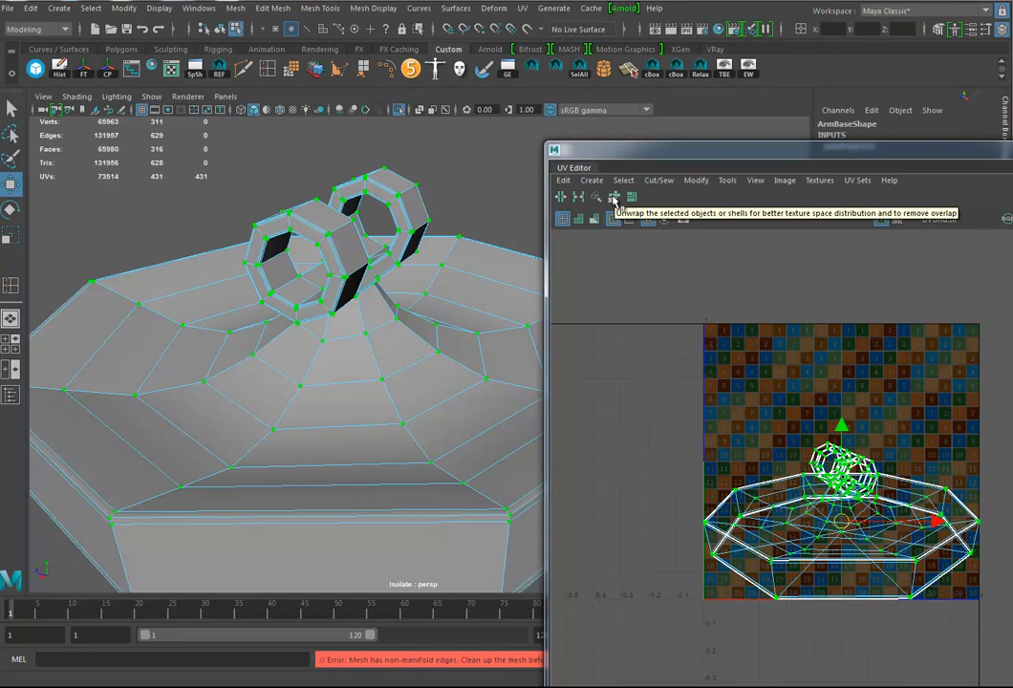
# Select the ArmBase as an object, reset the Cleanup options and run Cleanup with only Nonmanifold geometry removal enabled.
pyautogui.keyDown('alt'); pyautogui.moveTo(362, 374); pyautogui.dragTo(371, 347); pyautogui.keyUp('alt')
pyautogui.moveTo(378, 293); pyautogui.dragTo(440, 272, button='right')
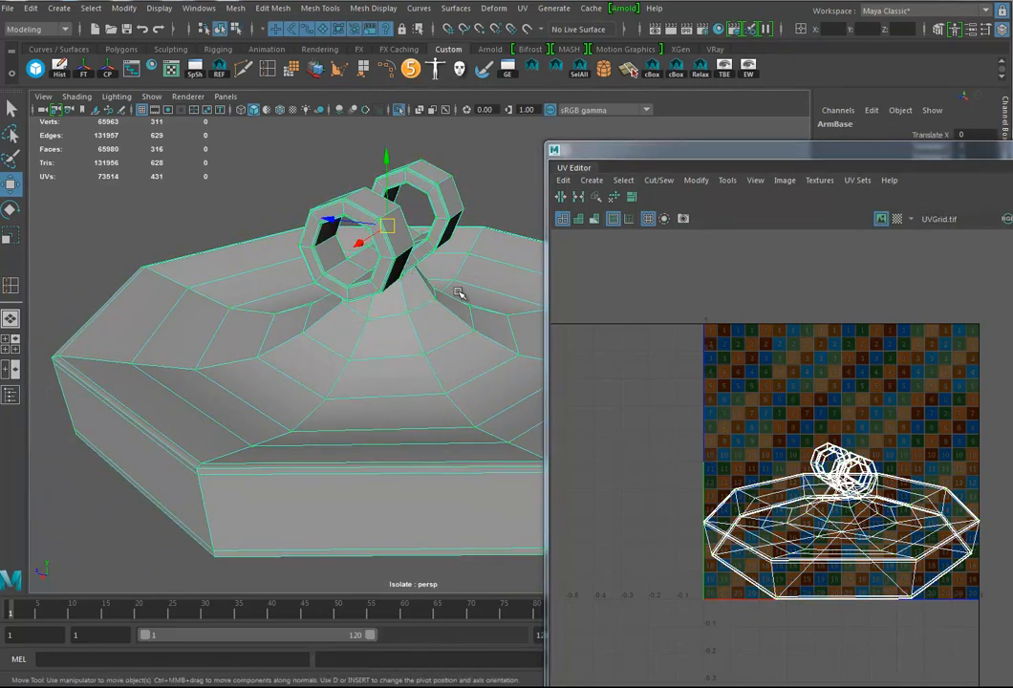
pyautogui.click(235, 9)
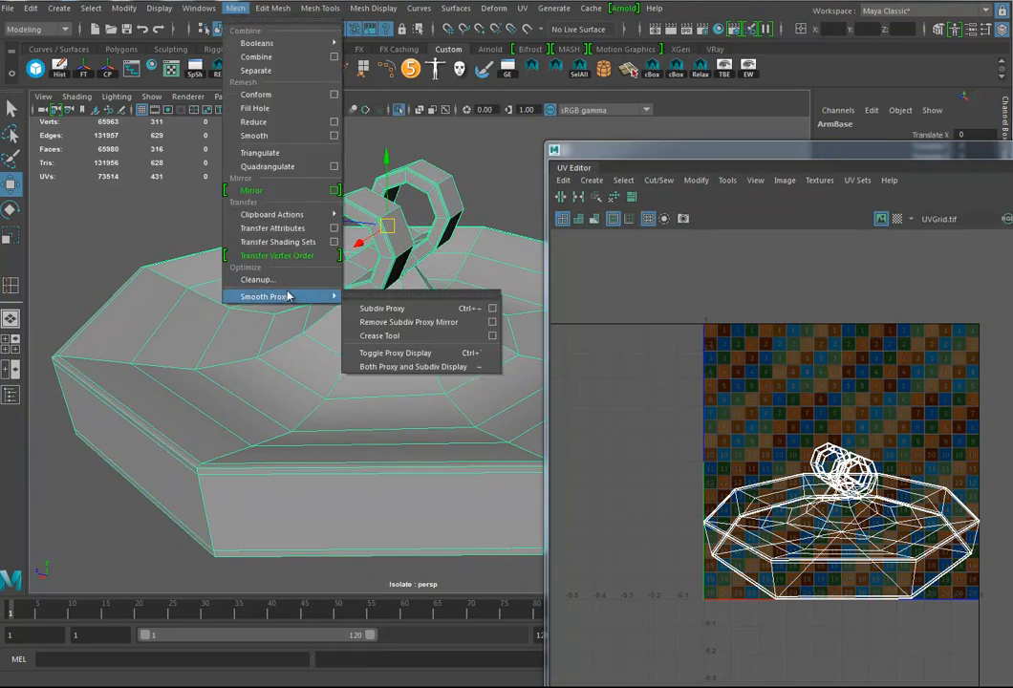
pyautogui.click(276, 281)
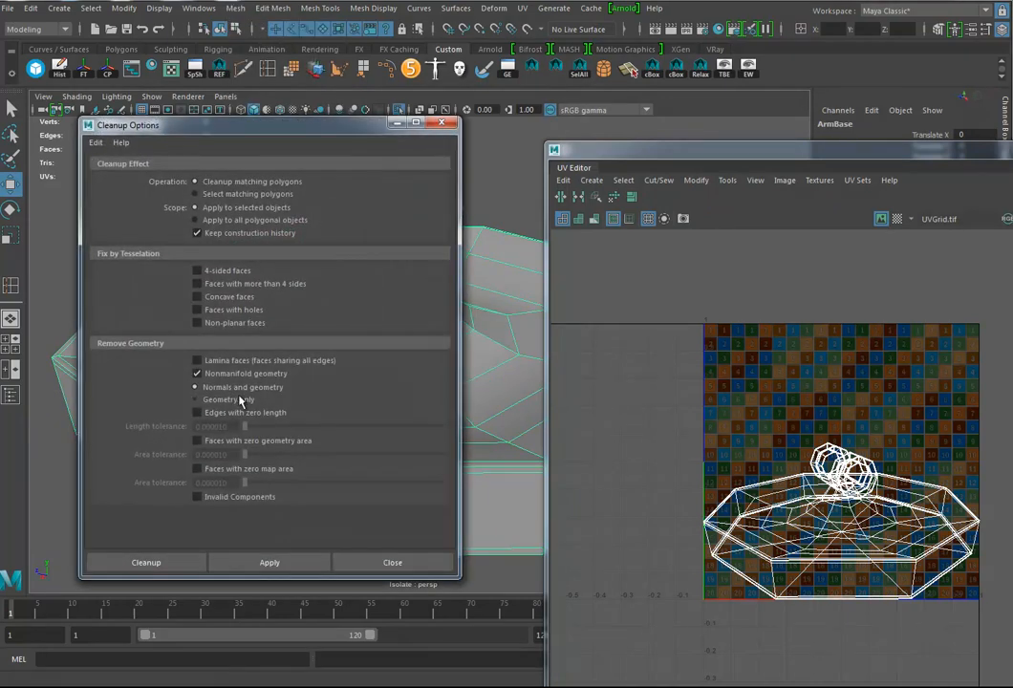
pyautogui.click(96, 142)
pyautogui.click(110, 167)
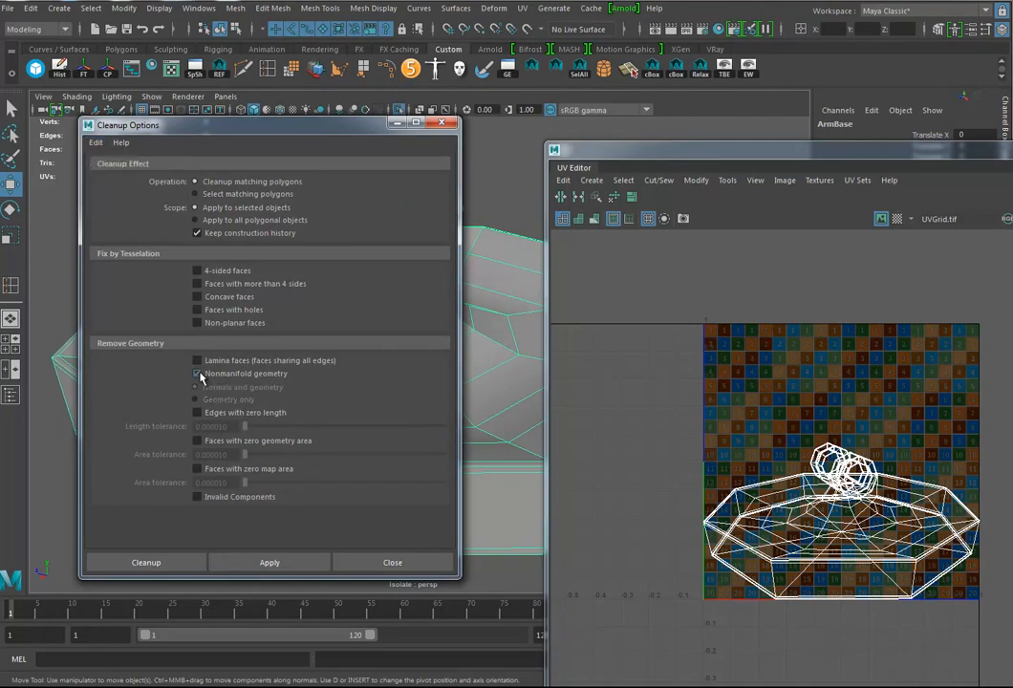
pyautogui.click(162, 565)
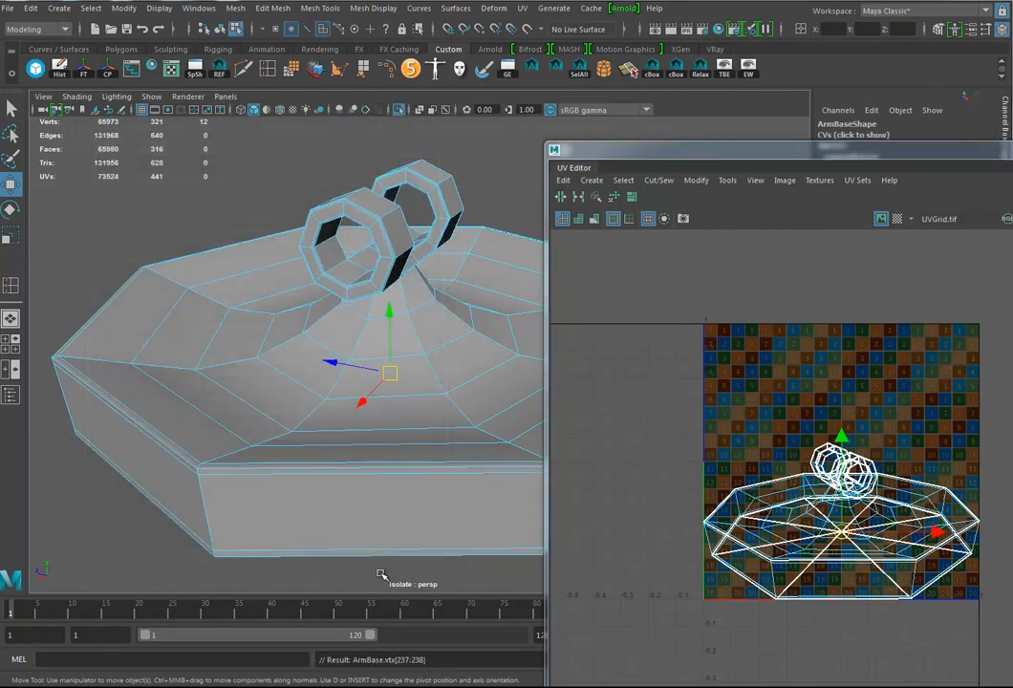
# Test-move the centre vertex on the base's underside, undo the move and inspect the faces inside the mesh.
pyautogui.keyDown('alt'); pyautogui.moveTo(402, 403); pyautogui.dragTo(338, 357); pyautogui.keyUp('alt')
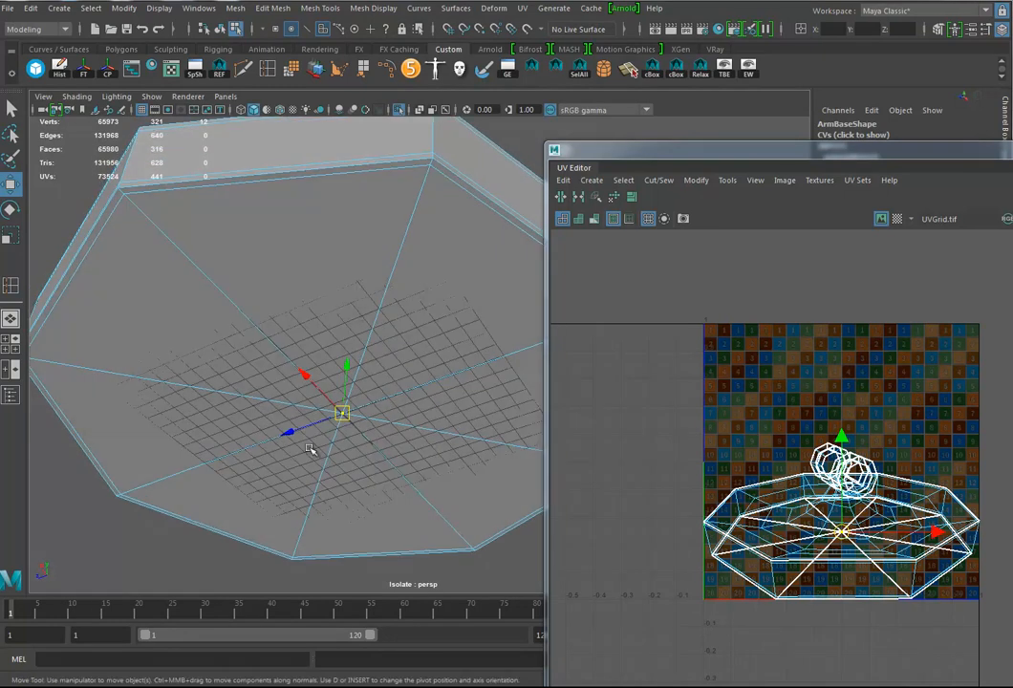
pyautogui.moveTo(341, 413)
pyautogui.mouseDown()
pyautogui.moveTo(334, 450)
pyautogui.moveTo(333, 420)
pyautogui.moveTo(342, 434)
pyautogui.mouseUp()
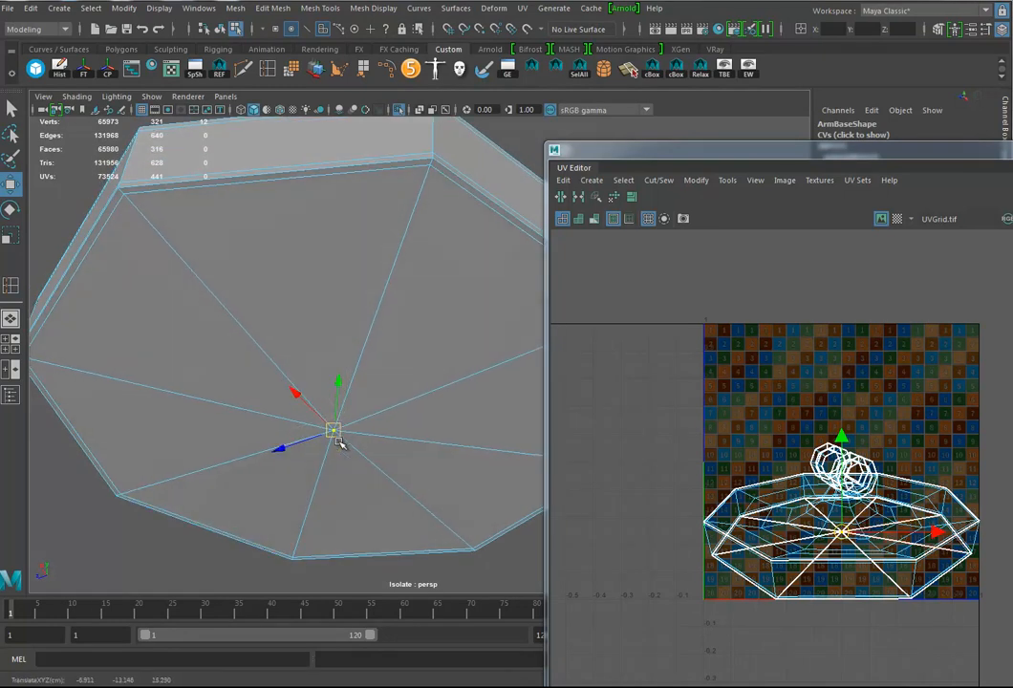
pyautogui.hotkey('ctrl', 'z')
pyautogui.keyDown('alt'); pyautogui.moveTo(352, 423); pyautogui.dragTo(257, 436, button='right'); pyautogui.keyUp('alt')
pyautogui.keyDown('alt'); pyautogui.moveTo(256, 436); pyautogui.dragTo(351, 456); pyautogui.keyUp('alt')
pyautogui.moveTo(357, 397)
pyautogui.keyDown('alt'); pyautogui.mouseDown()
pyautogui.moveTo(361, 418)
pyautogui.moveTo(364, 410)
pyautogui.mouseUp(); pyautogui.keyUp('alt')
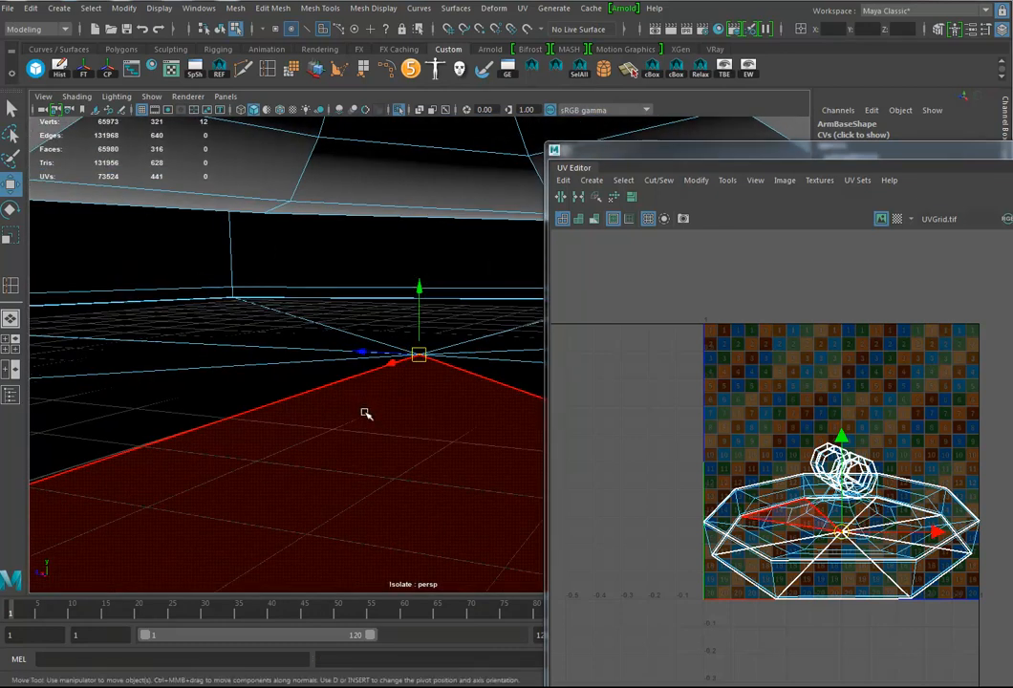
pyautogui.scroll(-5, 369, 414)
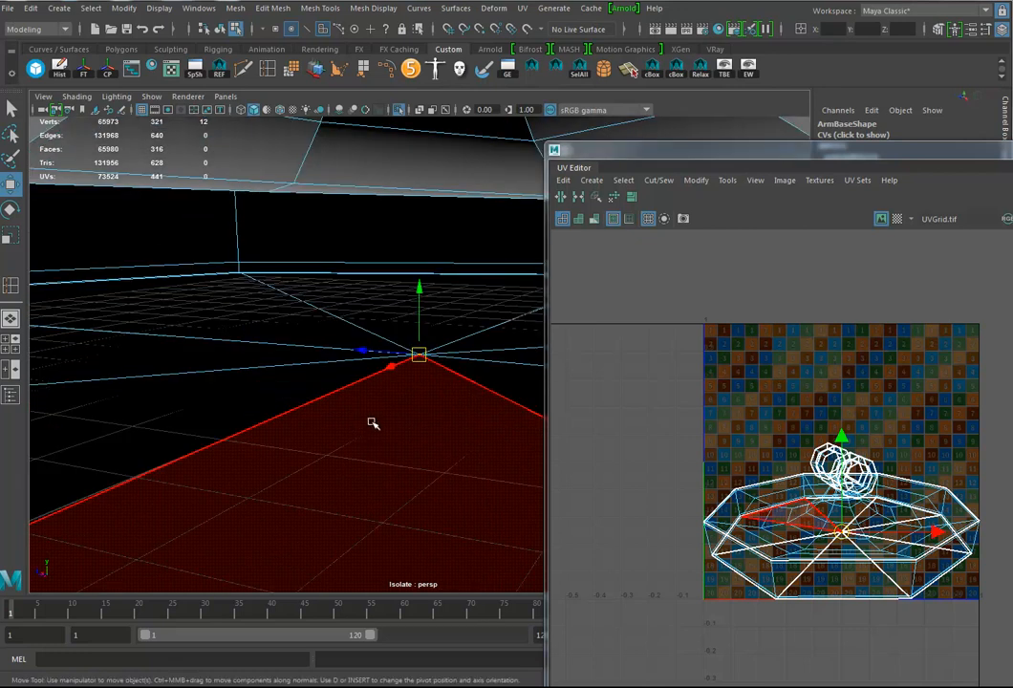
pyautogui.scroll(-3, 397, 415)
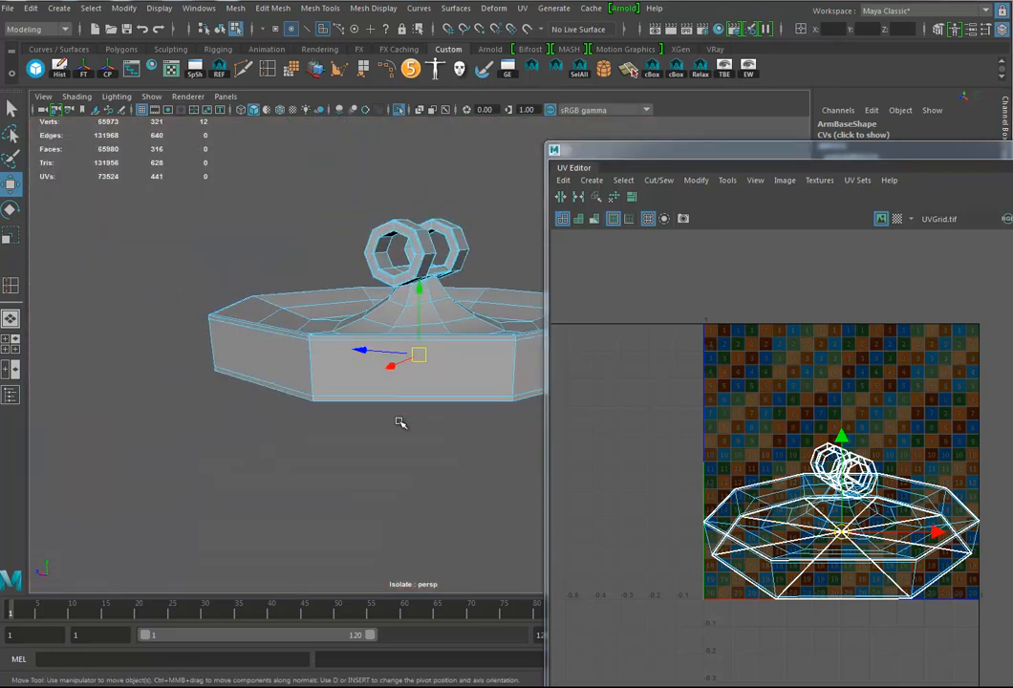
# Undo the mesh cleanup and reselect the ArmBase as an object.
pyautogui.press('F8')
pyautogui.keyDown('alt'); pyautogui.moveTo(395, 421); pyautogui.dragTo(391, 316); pyautogui.keyUp('alt')
pyautogui.rightClick(391, 316)
pyautogui.click(361, 335)
pyautogui.keyDown('alt'); pyautogui.moveTo(359, 358); pyautogui.dragTo(339, 384); pyautogui.keyUp('alt')
pyautogui.moveTo(339, 337); pyautogui.dragTo(385, 341, button='right')
pyautogui.moveTo(337, 325); pyautogui.dragTo(360, 336, button='right')
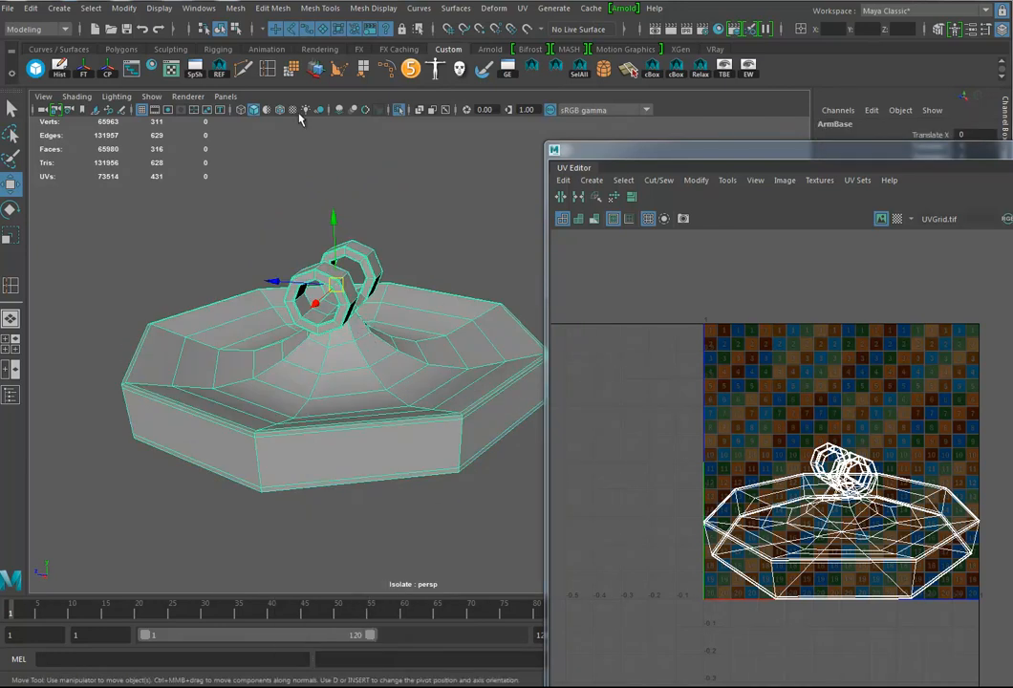
# Select every vertex of the ArmBase and detach them.
pyautogui.click(272, 8)
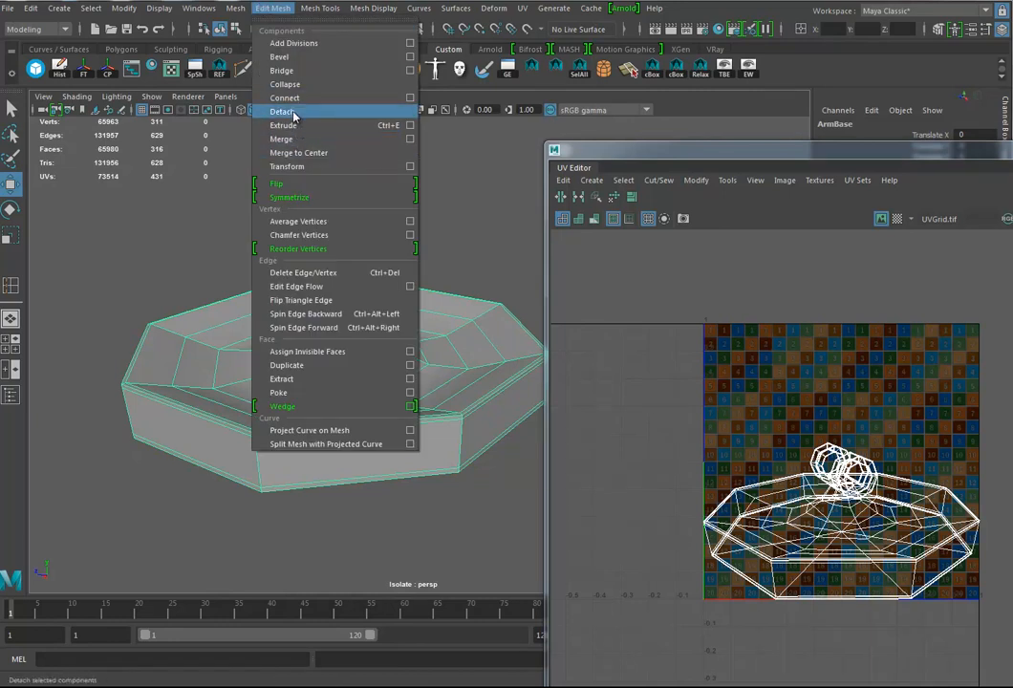
pyautogui.moveTo(200, 334); pyautogui.dragTo(201, 368, button='right')
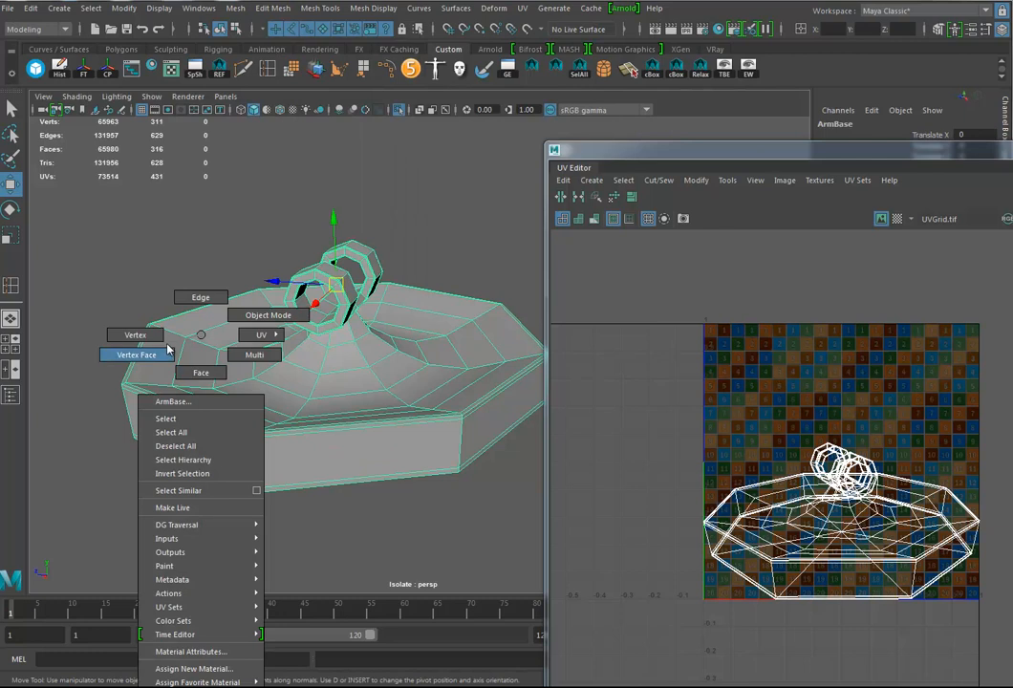
pyautogui.click(136, 355)
pyautogui.moveTo(84, 221); pyautogui.dragTo(449, 472)
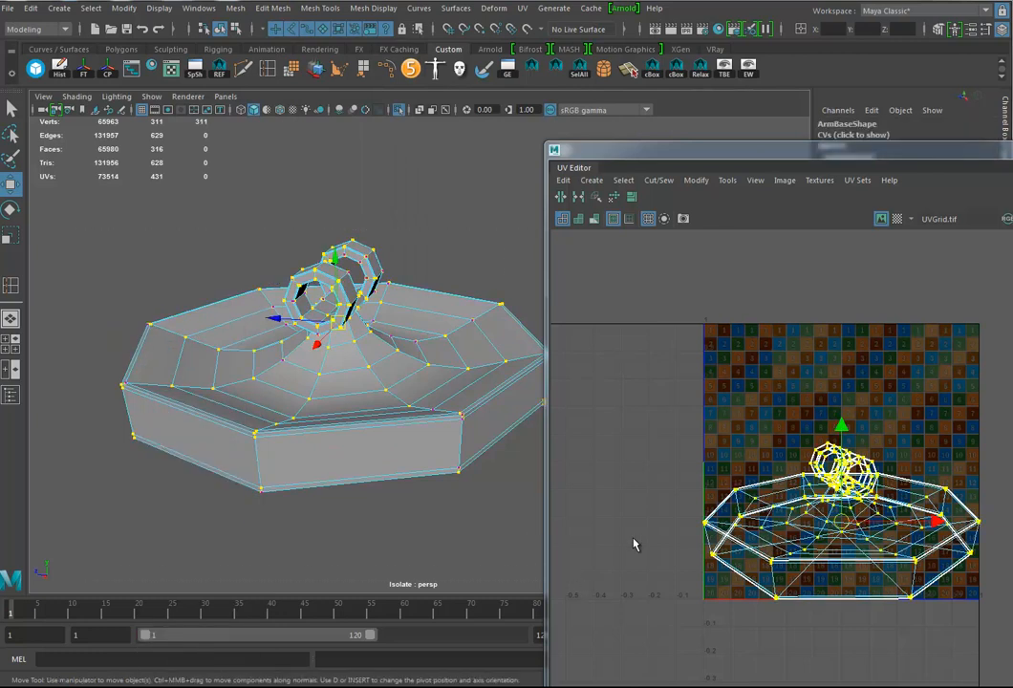
pyautogui.click(272, 7)
pyautogui.click(285, 114)
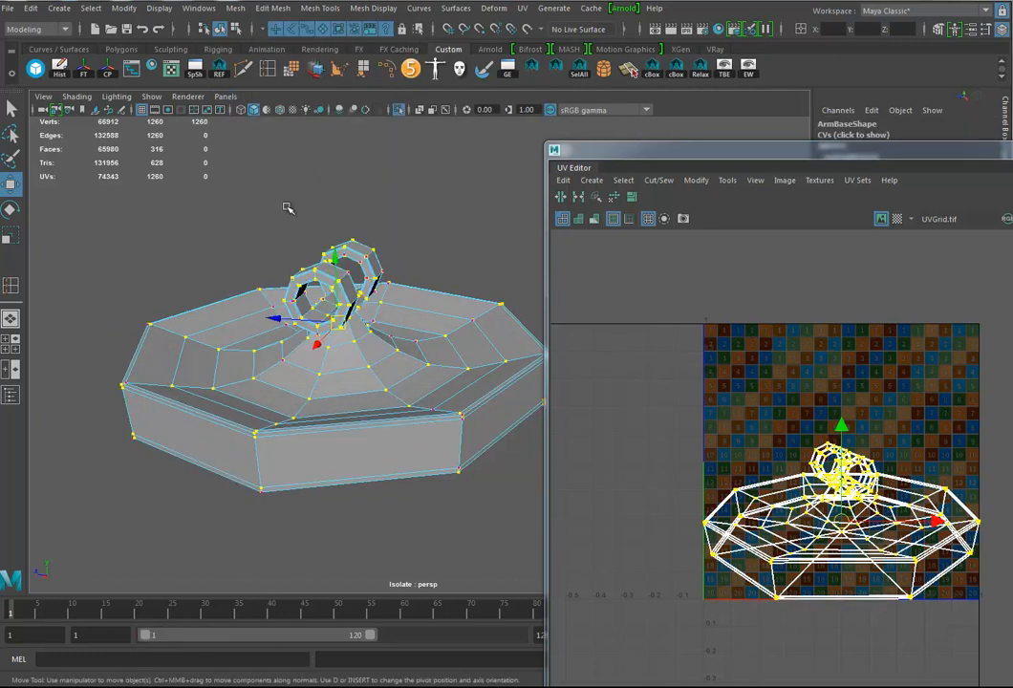
# Select all the detached vertices and merge them back together.
pyautogui.keyDown('alt'); pyautogui.moveTo(349, 371); pyautogui.dragTo(351, 381); pyautogui.keyUp('alt')
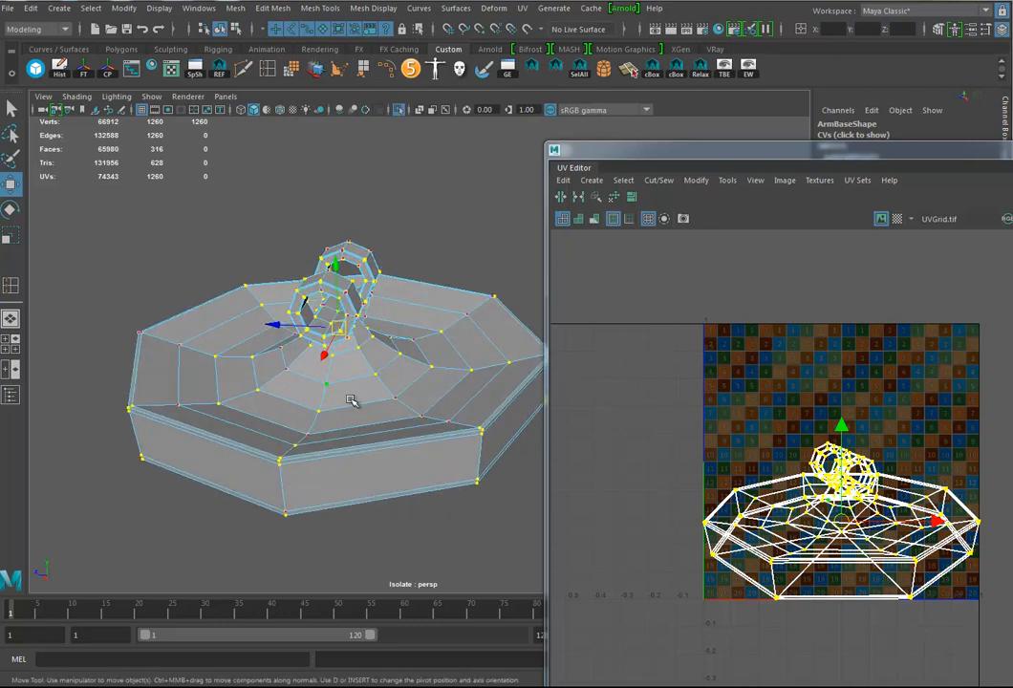
pyautogui.moveTo(306, 377); pyautogui.dragTo(237, 336, button='right')
pyautogui.moveTo(105, 199); pyautogui.dragTo(678, 651)
pyautogui.click(272, 9)
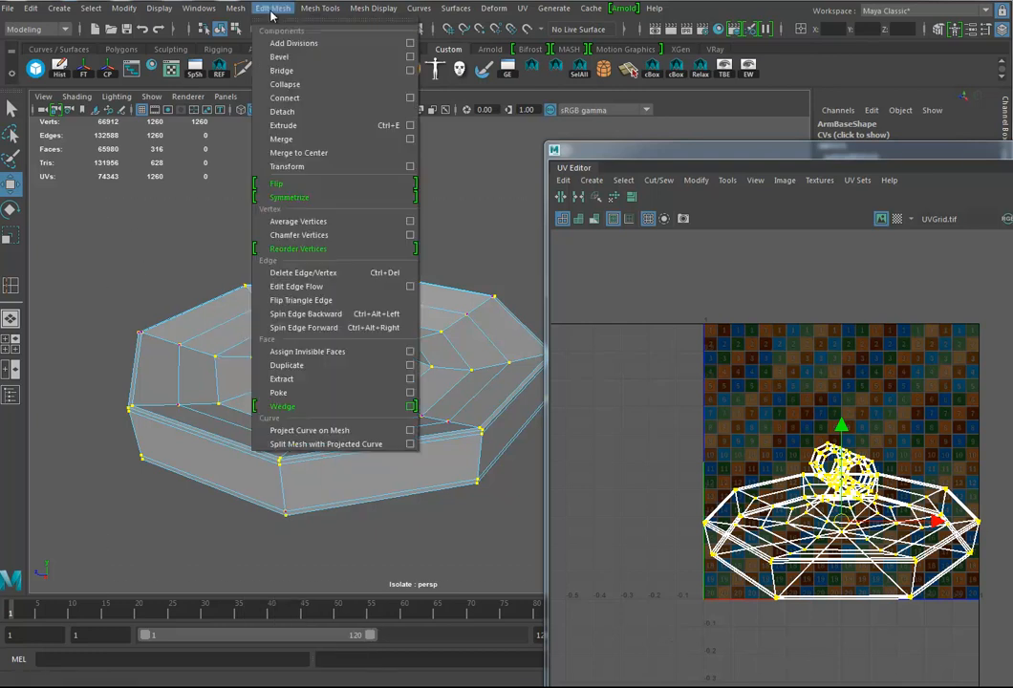
pyautogui.click(287, 139)
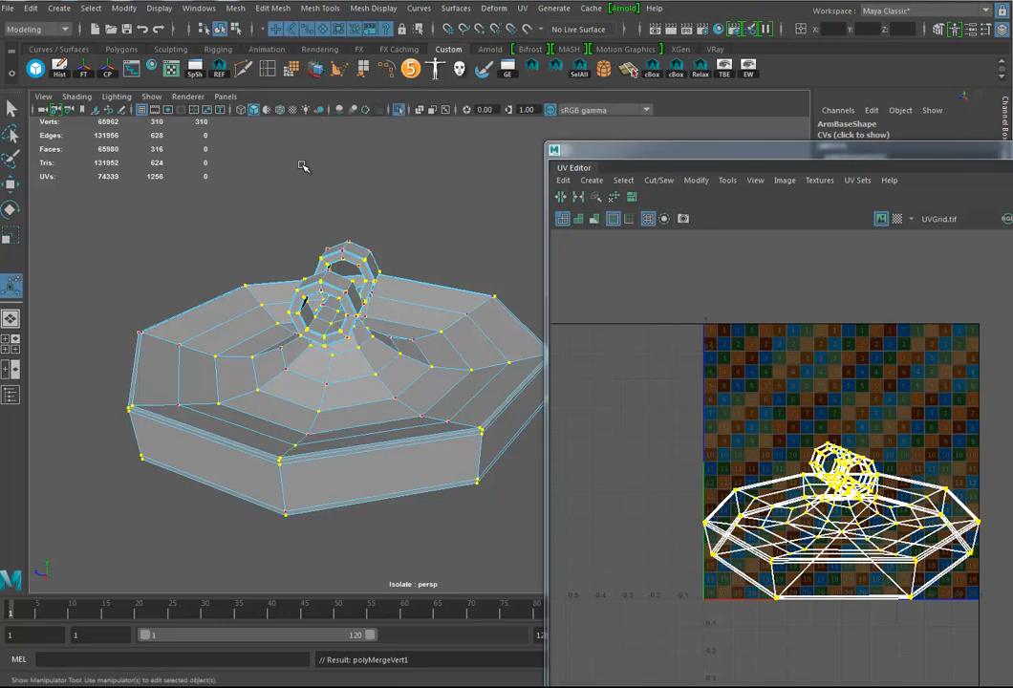
# Select all the UVs of the merged ArmBase mesh and sew them together.
pyautogui.keyDown('alt'); pyautogui.moveTo(436, 357); pyautogui.dragTo(414, 271); pyautogui.keyUp('alt')
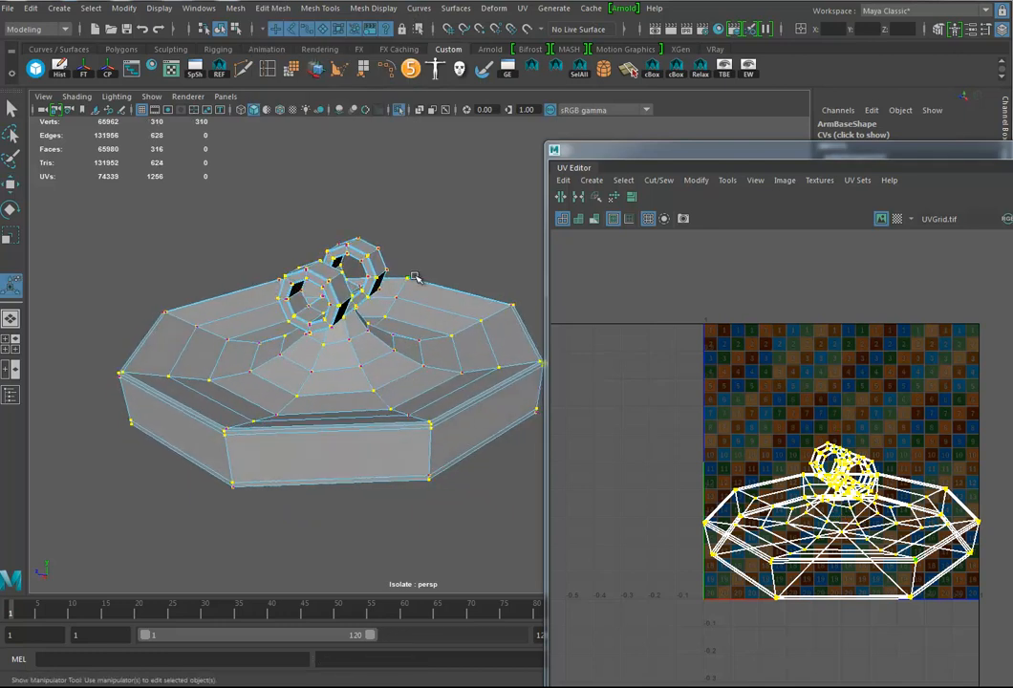
pyautogui.moveTo(351, 335); pyautogui.dragTo(413, 315, button='right')
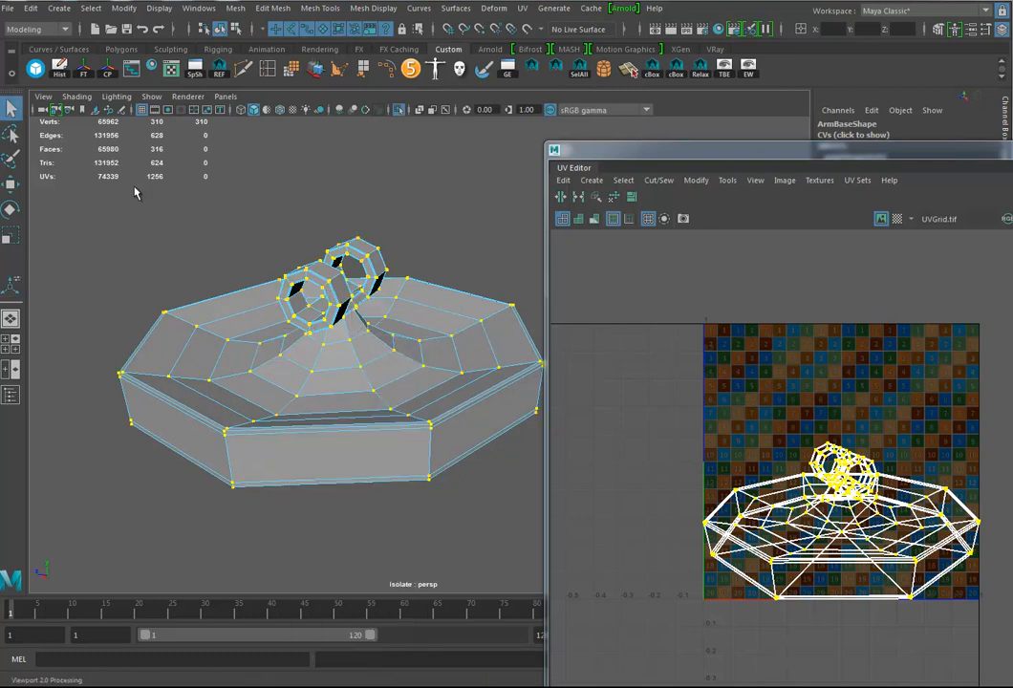
pyautogui.moveTo(96, 148); pyautogui.dragTo(517, 436)
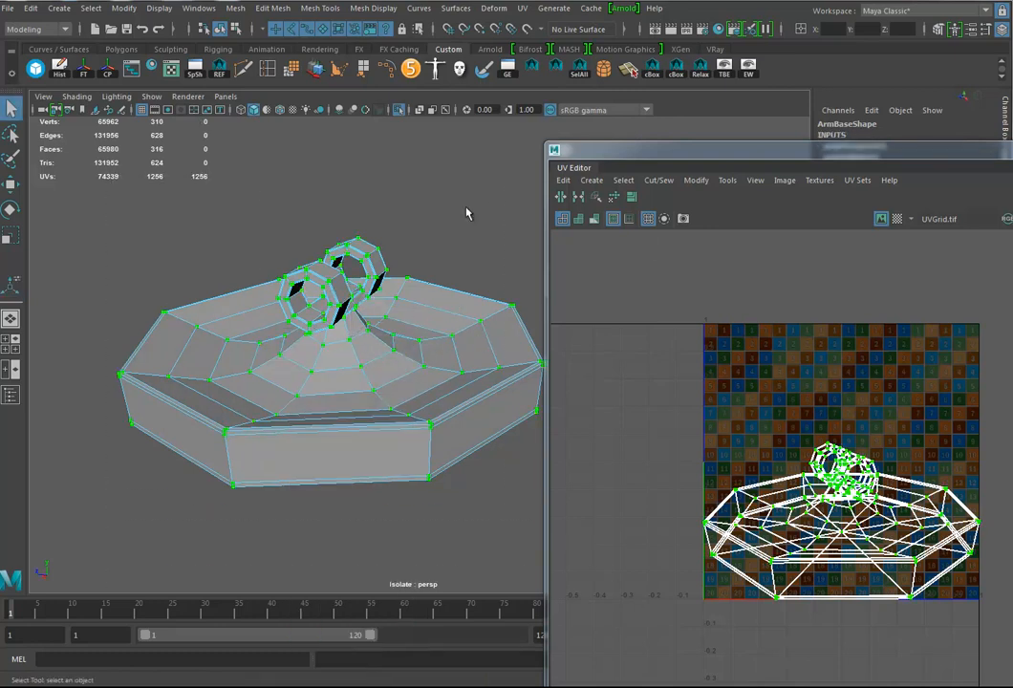
pyautogui.click(578, 197)
# Select the edge loops along the dish's upper and lower rims and the loop where the central cone meets the rings.
pyautogui.moveTo(317, 332); pyautogui.dragTo(316, 296, button='right')
pyautogui.click(378, 424)
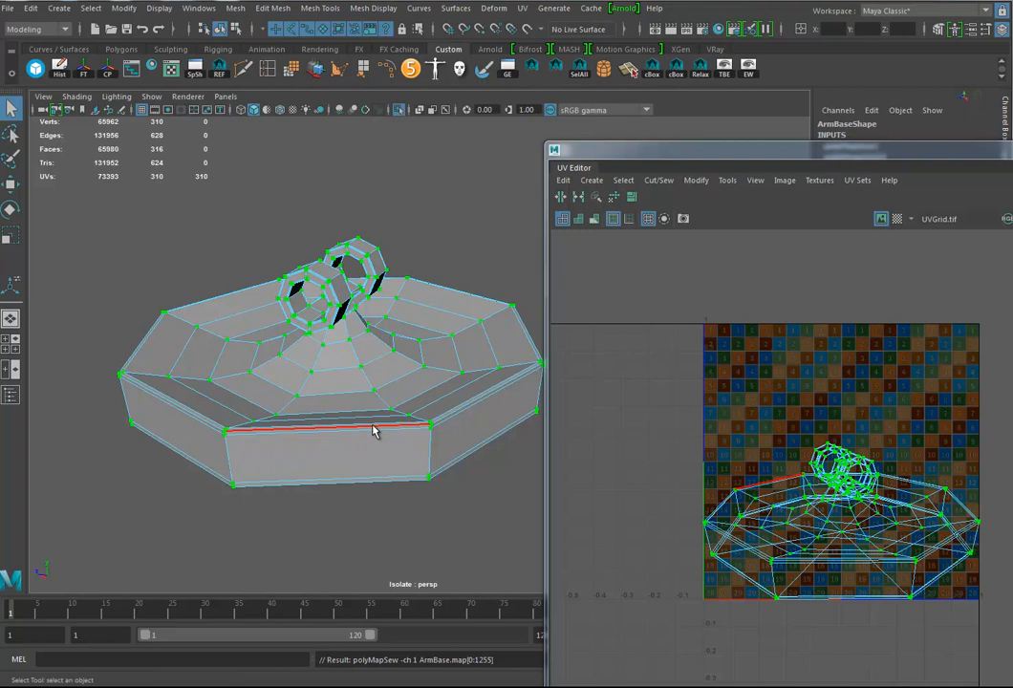
pyautogui.doubleClick(366, 485)
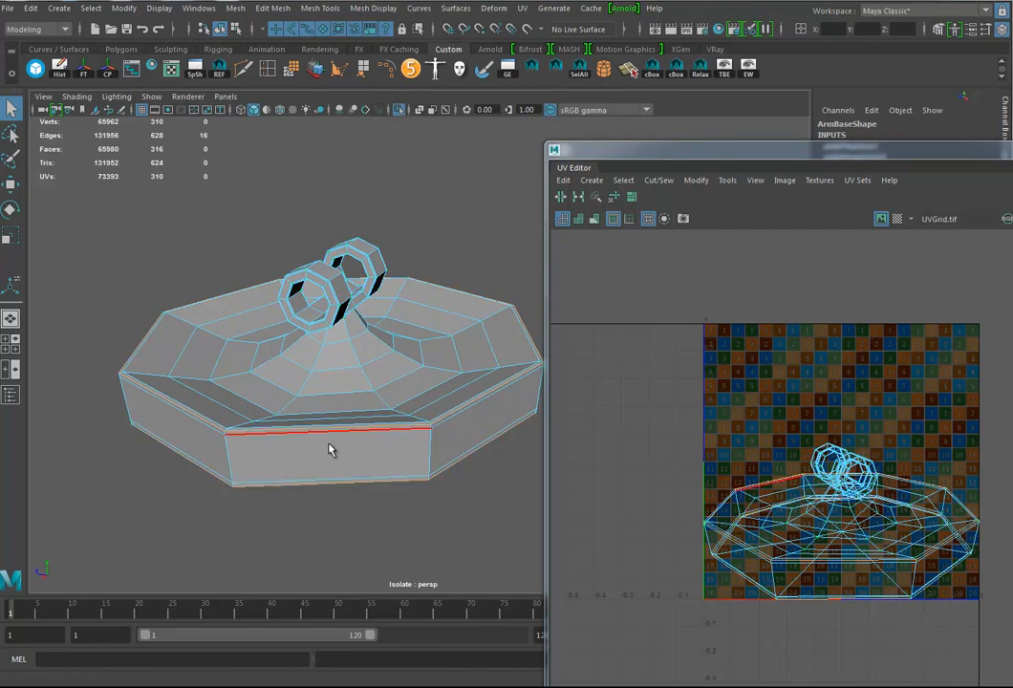
pyautogui.keyDown('alt'); pyautogui.moveTo(330, 451); pyautogui.dragTo(588, 495, button='right'); pyautogui.keyUp('alt')
pyautogui.keyDown('alt'); pyautogui.moveTo(287, 416); pyautogui.dragTo(405, 518, button='middle'); pyautogui.keyUp('alt')
pyautogui.keyDown('alt'); pyautogui.moveTo(405, 518); pyautogui.dragTo(379, 490); pyautogui.keyUp('alt')
pyautogui.keyDown('alt'); pyautogui.moveTo(339, 473); pyautogui.dragTo(409, 474, button='right'); pyautogui.keyUp('alt')
pyautogui.keyDown('alt'); pyautogui.moveTo(409, 475); pyautogui.dragTo(344, 514); pyautogui.keyUp('alt')
pyautogui.keyDown('alt'); pyautogui.moveTo(344, 514); pyautogui.dragTo(483, 541, button='right'); pyautogui.keyUp('alt')
pyautogui.keyDown('shift'); pyautogui.doubleClick(233, 393); pyautogui.keyUp('shift')
# Add the outer and inner edge loops of both rings to the selection and cut the UVs along the selected edges.
pyautogui.keyDown('shift'); pyautogui.doubleClick(416, 297); pyautogui.keyUp('shift')
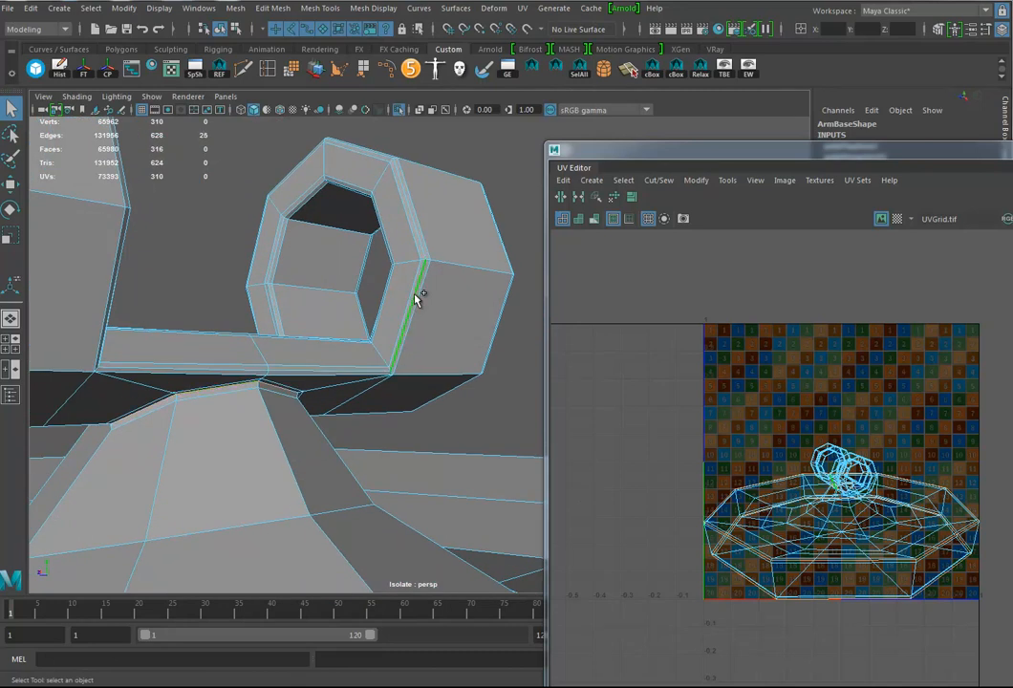
pyautogui.keyDown('alt'); pyautogui.moveTo(415, 311); pyautogui.dragTo(260, 326); pyautogui.keyUp('alt')
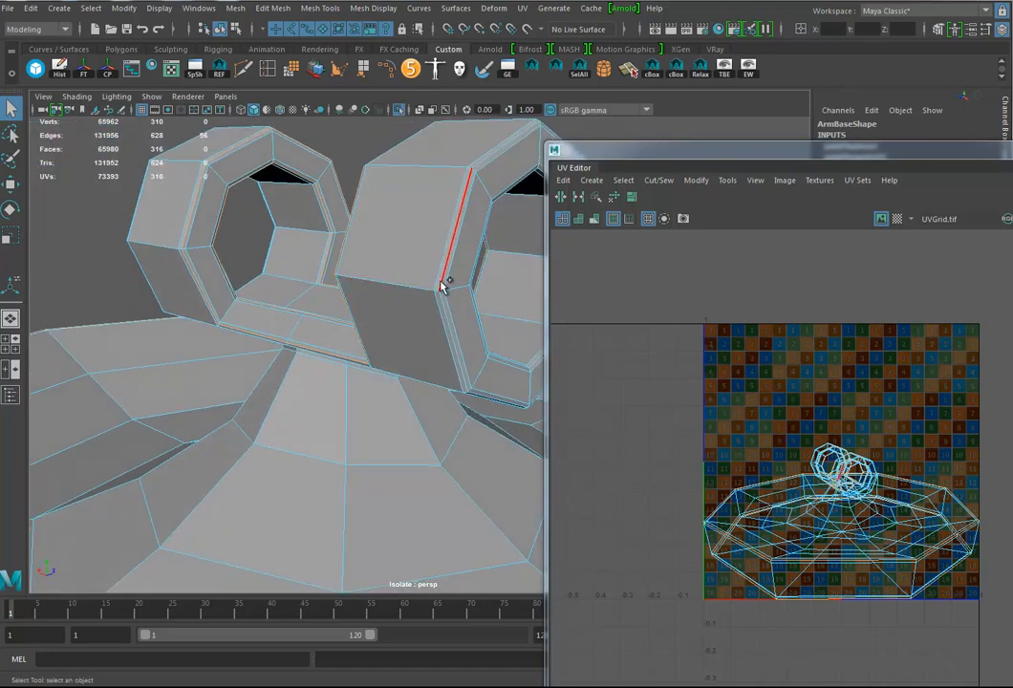
pyautogui.keyDown('alt'); pyautogui.moveTo(515, 280); pyautogui.dragTo(466, 272); pyautogui.keyUp('alt')
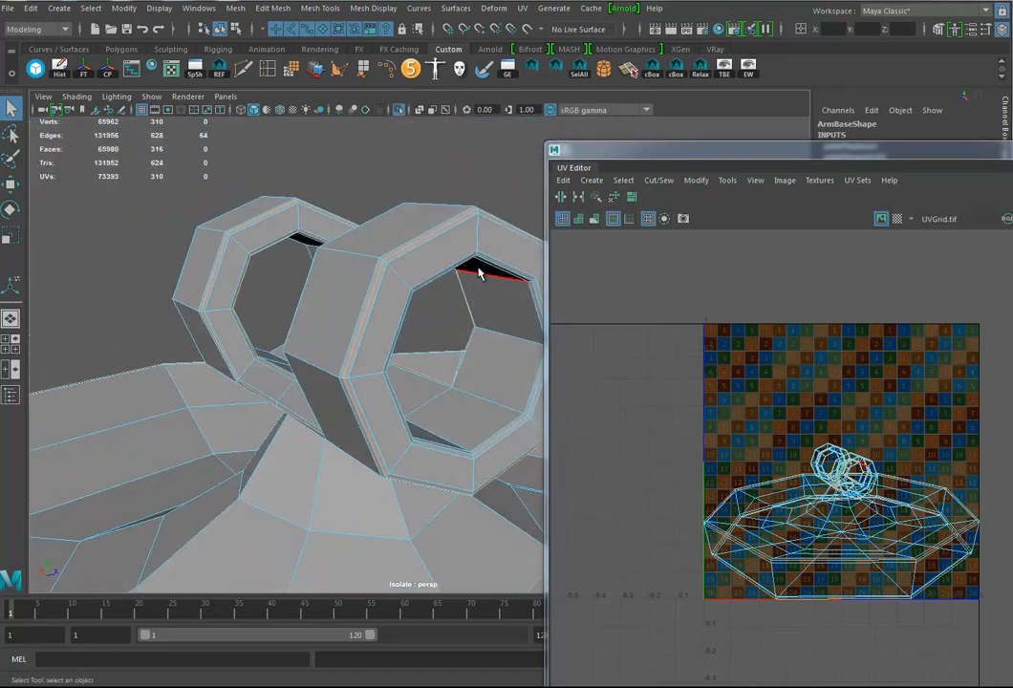
pyautogui.keyDown('alt'); pyautogui.moveTo(354, 322); pyautogui.dragTo(399, 358); pyautogui.keyUp('alt')
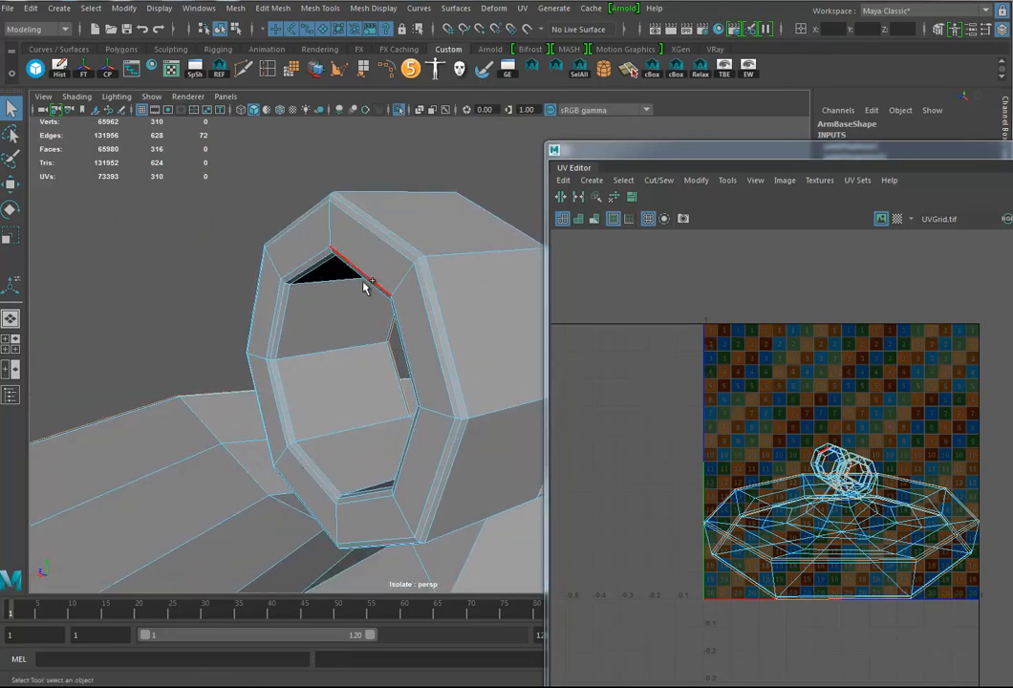
pyautogui.keyDown('shift'); pyautogui.doubleClick(363, 280); pyautogui.keyUp('shift')
pyautogui.keyDown('shift'); pyautogui.doubleClick(387, 234); pyautogui.keyUp('shift')
pyautogui.keyDown('shift'); pyautogui.doubleClick(390, 291); pyautogui.keyUp('shift')
pyautogui.keyDown('alt'); pyautogui.moveTo(391, 291); pyautogui.dragTo(153, 378); pyautogui.keyUp('alt')
pyautogui.keyDown('alt'); pyautogui.moveTo(444, 374); pyautogui.dragTo(325, 287); pyautogui.keyUp('alt')
pyautogui.click(560, 217)
# Select the vertical edges that split the whole ArmBase in half and cut the UVs along them.
pyautogui.keyDown('alt'); pyautogui.moveTo(417, 414); pyautogui.dragTo(316, 414, button='right'); pyautogui.keyUp('alt')
pyautogui.keyDown('alt'); pyautogui.moveTo(303, 387); pyautogui.dragTo(340, 402); pyautogui.keyUp('alt')
pyautogui.keyDown('alt'); pyautogui.moveTo(340, 401); pyautogui.dragTo(335, 317, button='middle'); pyautogui.keyUp('alt')
pyautogui.click(724, 70)
pyautogui.moveTo(348, 349)
pyautogui.keyDown('alt'); pyautogui.mouseDown()
pyautogui.moveTo(360, 360)
pyautogui.moveTo(360, 343)
pyautogui.mouseUp(); pyautogui.keyUp('alt')
pyautogui.keyDown('alt'); pyautogui.moveTo(361, 296); pyautogui.dragTo(159, 430, button='right'); pyautogui.keyUp('alt')
pyautogui.keyDown('alt'); pyautogui.moveTo(158, 430); pyautogui.dragTo(342, 480); pyautogui.keyUp('alt')
pyautogui.doubleClick(233, 466)
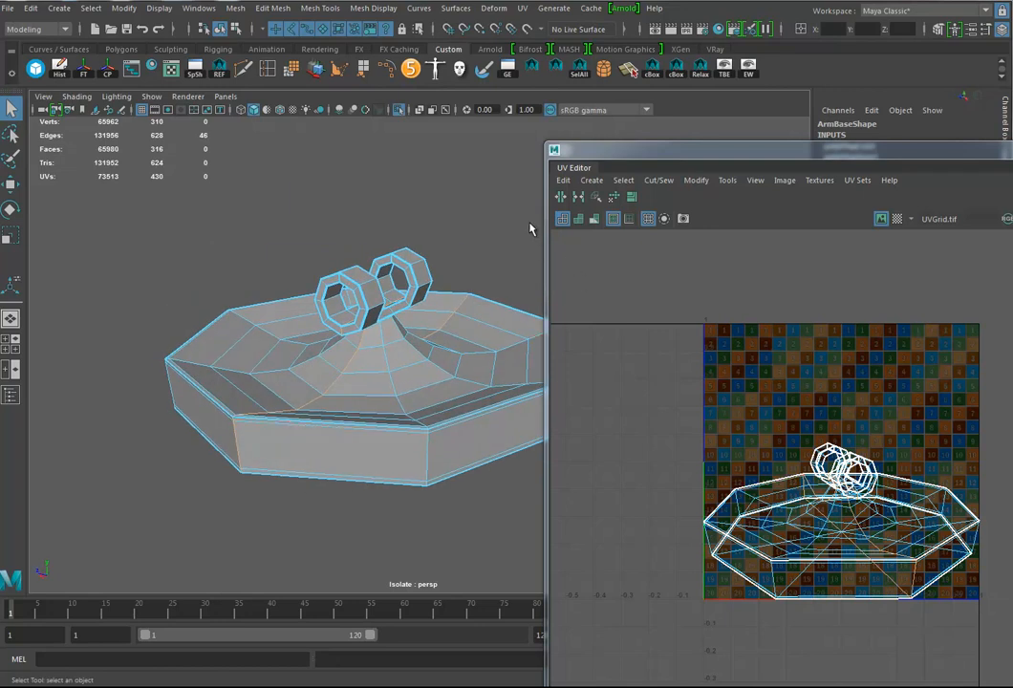
pyautogui.click(561, 197)
# Select all the UVs in the UV Editor and unfold them into separate shells.
pyautogui.keyDown('alt'); pyautogui.moveTo(413, 380); pyautogui.dragTo(281, 397); pyautogui.keyUp('alt')
pyautogui.keyDown('alt'); pyautogui.moveTo(362, 404); pyautogui.dragTo(364, 445); pyautogui.keyUp('alt')
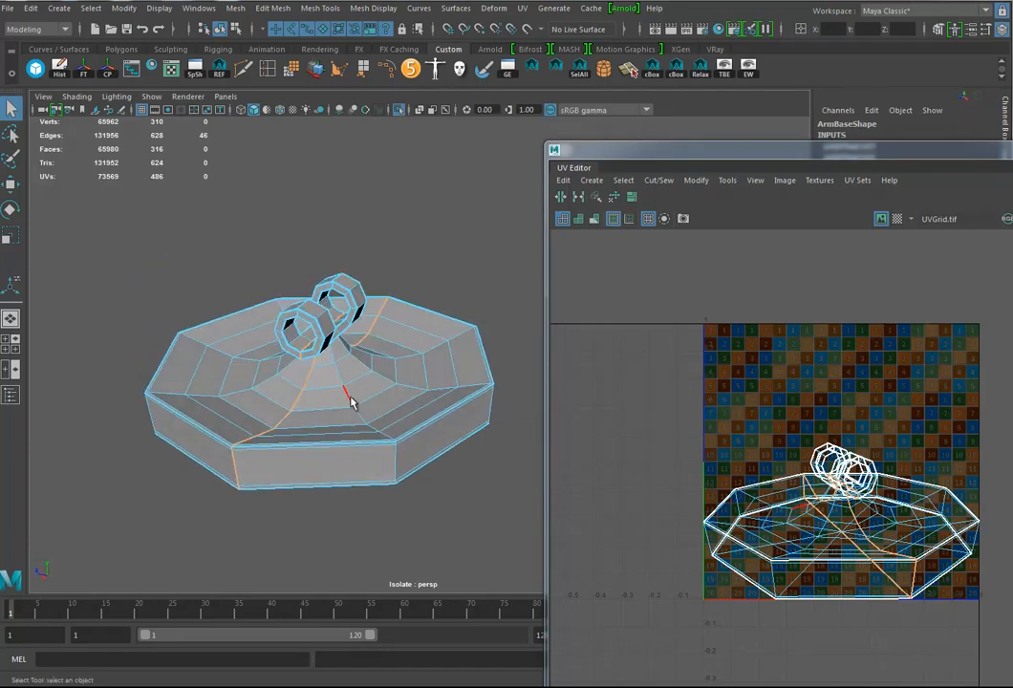
pyautogui.moveTo(828, 515); pyautogui.dragTo(880, 513, button='right')
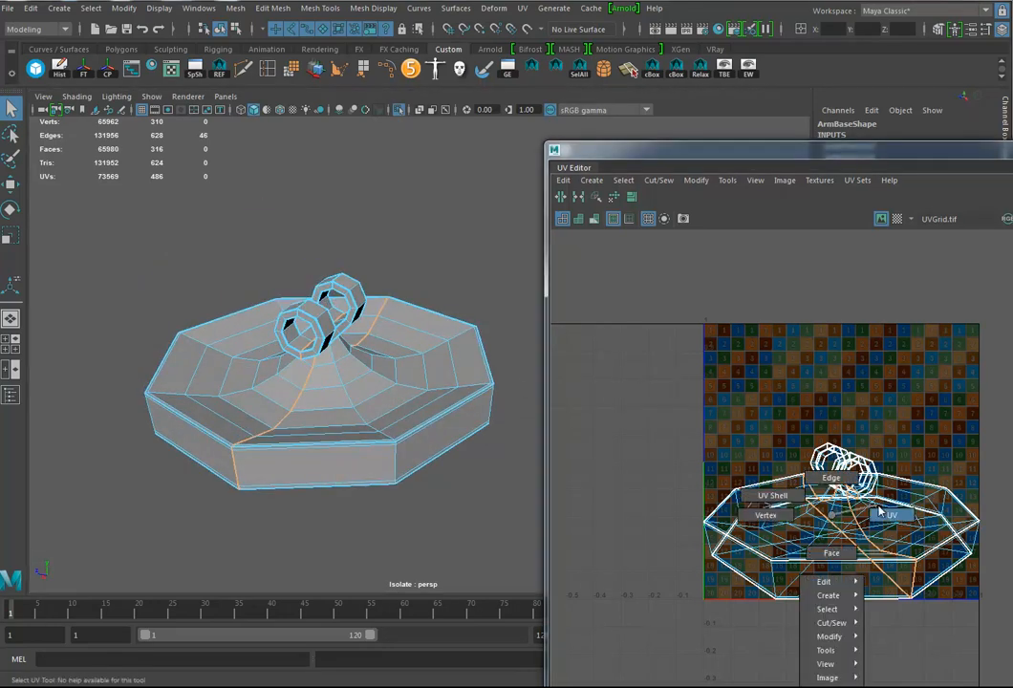
pyautogui.moveTo(636, 400); pyautogui.dragTo(839, 557)
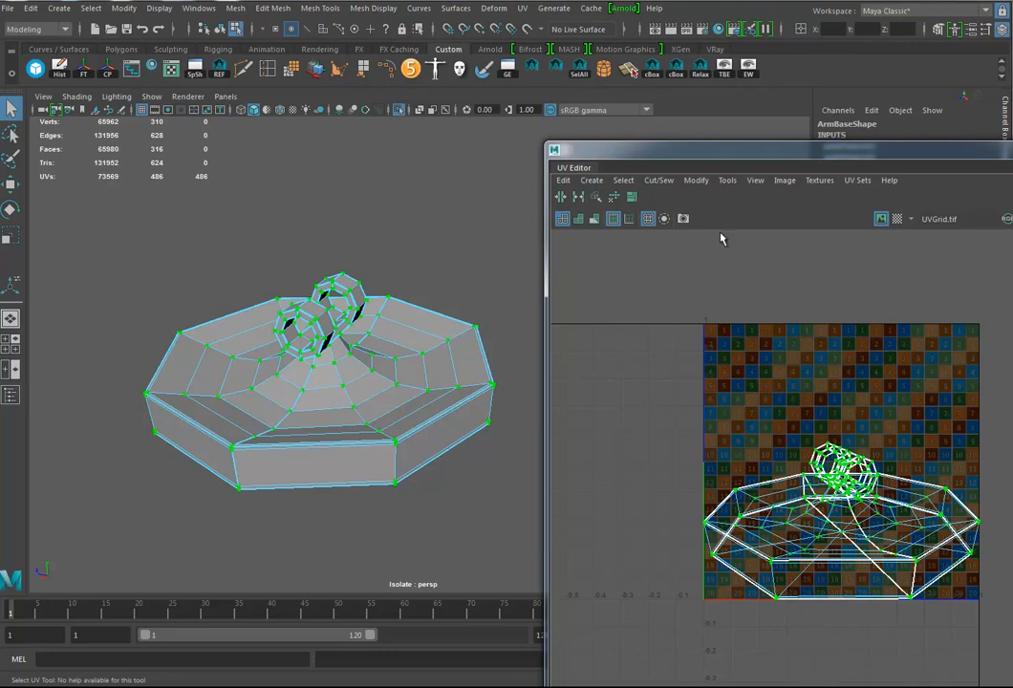
pyautogui.click(614, 199)
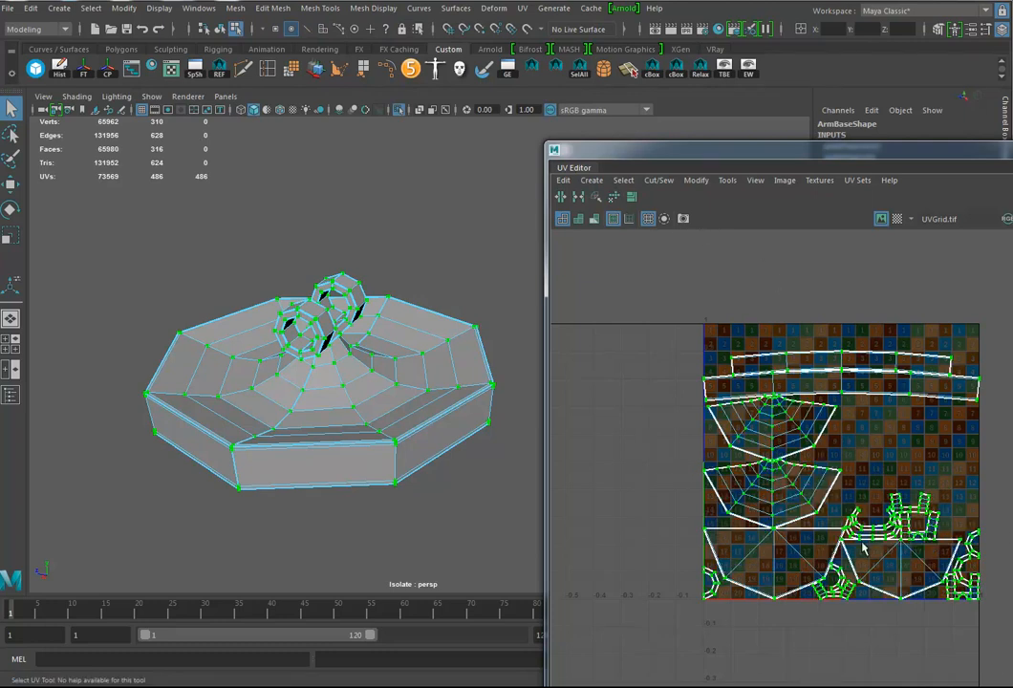
# Select the two seam edges across the middle of the base's underside and unfold their UV shells.
pyautogui.moveTo(393, 505)
pyautogui.keyDown('alt'); pyautogui.mouseDown()
pyautogui.moveTo(412, 481)
pyautogui.moveTo(405, 495)
pyautogui.mouseUp(); pyautogui.keyUp('alt')
pyautogui.keyDown('alt'); pyautogui.moveTo(405, 494); pyautogui.dragTo(550, 488, button='right'); pyautogui.keyUp('alt')
pyautogui.keyDown('alt'); pyautogui.moveTo(405, 469); pyautogui.dragTo(252, 316); pyautogui.keyUp('alt')
pyautogui.moveTo(247, 309); pyautogui.dragTo(250, 277, button='right')
pyautogui.click(260, 356)
pyautogui.keyDown('shift'); pyautogui.click(312, 428); pyautogui.keyUp('shift')
pyautogui.click(612, 218)
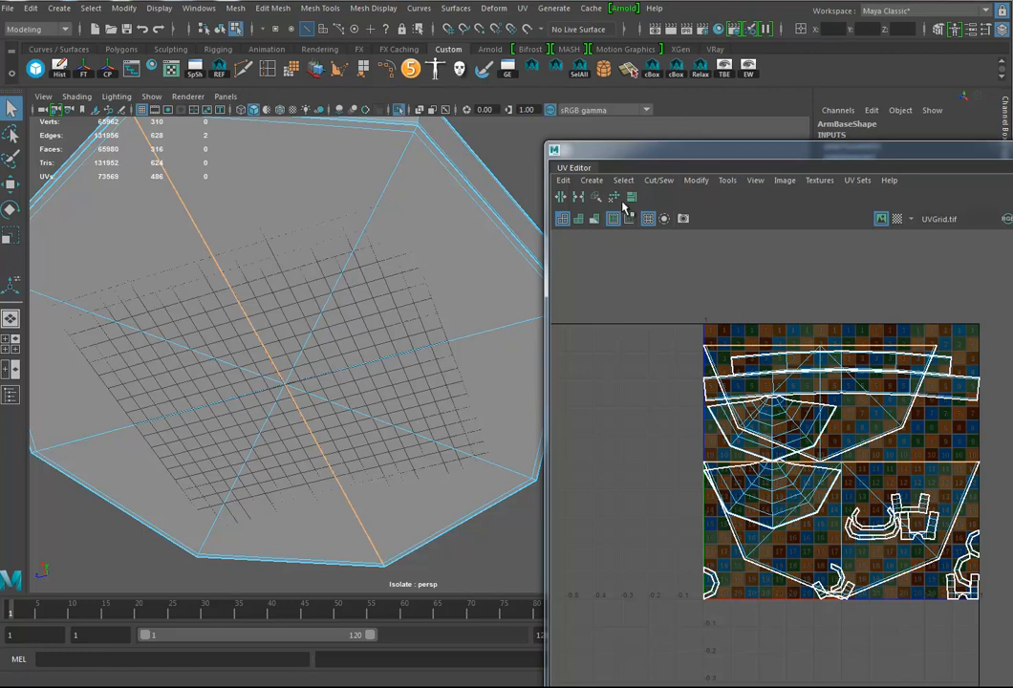
# Move and sew the two underside halves together along the selected edges, and unfold all the UV shells.
pyautogui.click(607, 200)
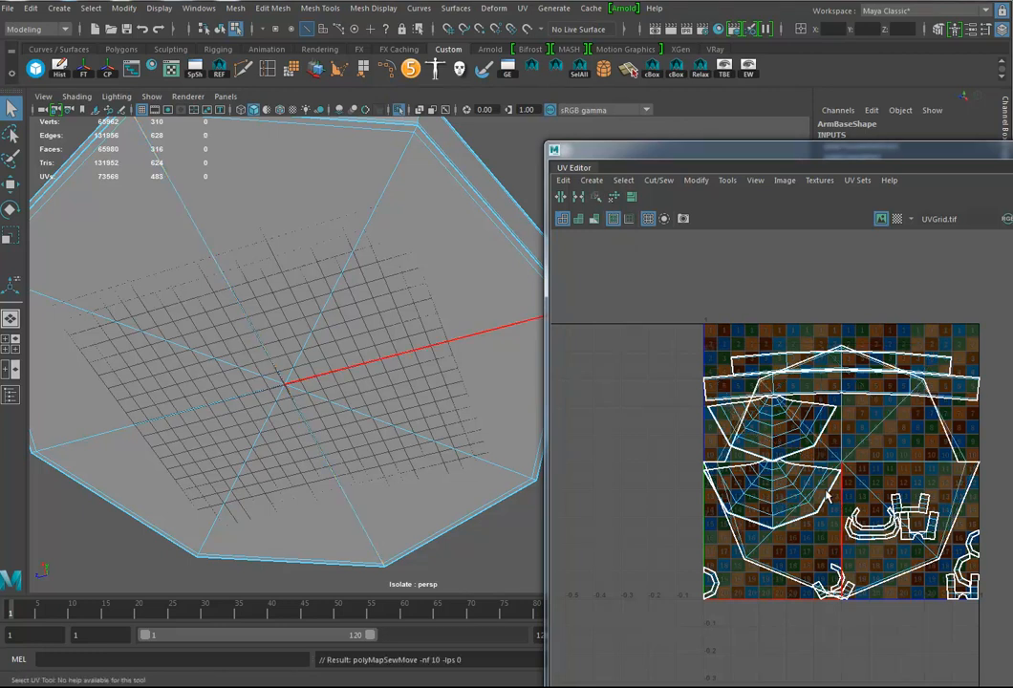
pyautogui.moveTo(776, 490); pyautogui.dragTo(861, 497, button='right')
pyautogui.moveTo(650, 300); pyautogui.dragTo(1012, 687)
pyautogui.click(612, 218)
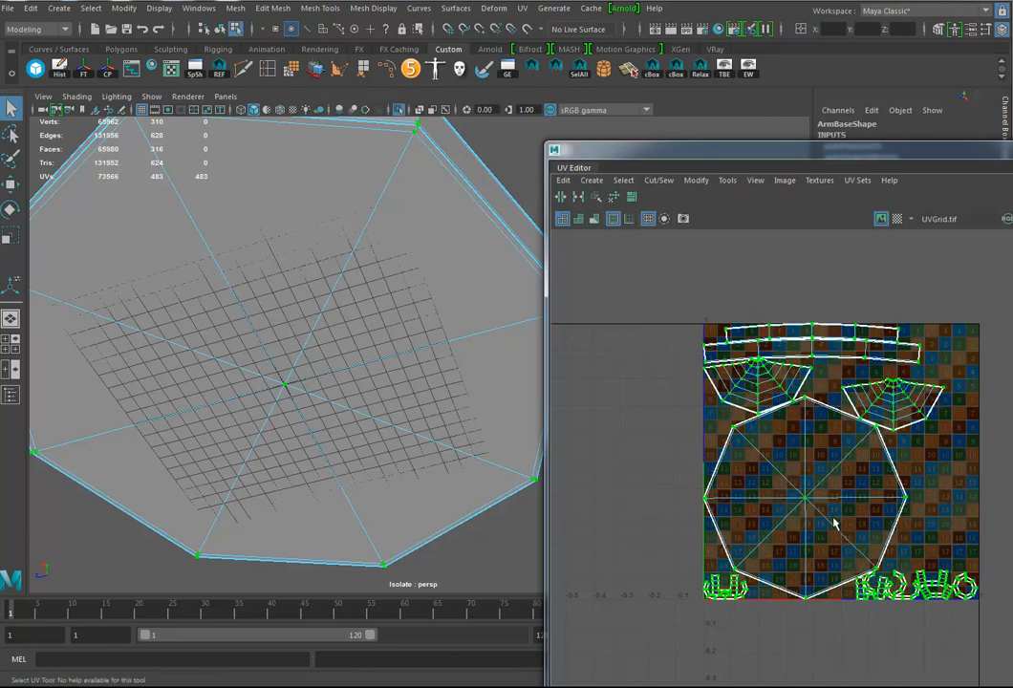
# Select the short seam edge at one corner of the underside's rim and sew its UVs.
pyautogui.keyDown('alt'); pyautogui.moveTo(421, 368); pyautogui.dragTo(227, 370); pyautogui.keyUp('alt')
pyautogui.moveTo(235, 312); pyautogui.dragTo(235, 277, button='right')
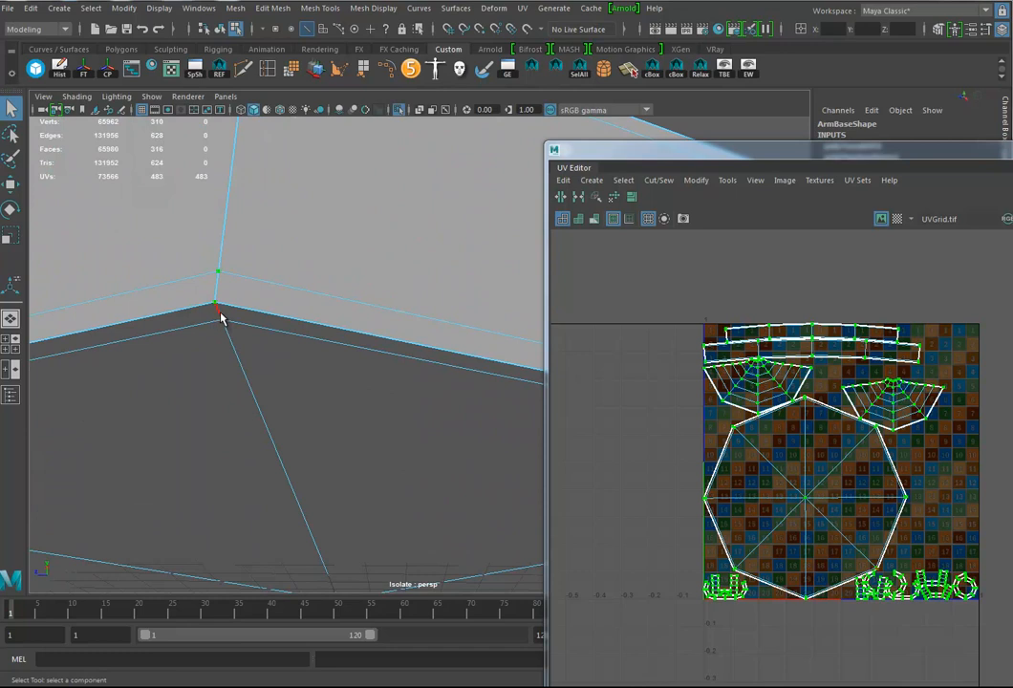
pyautogui.click(220, 312)
pyautogui.click(577, 197)
# Try to move and sew the UVs of the entire octagonal underside shell without limiting the shell size.
pyautogui.keyDown('alt'); pyautogui.moveTo(375, 516); pyautogui.dragTo(360, 307, button='middle'); pyautogui.keyUp('alt')
pyautogui.keyDown('alt'); pyautogui.moveTo(360, 312); pyautogui.dragTo(294, 361); pyautogui.keyUp('alt')
pyautogui.click(295, 359)
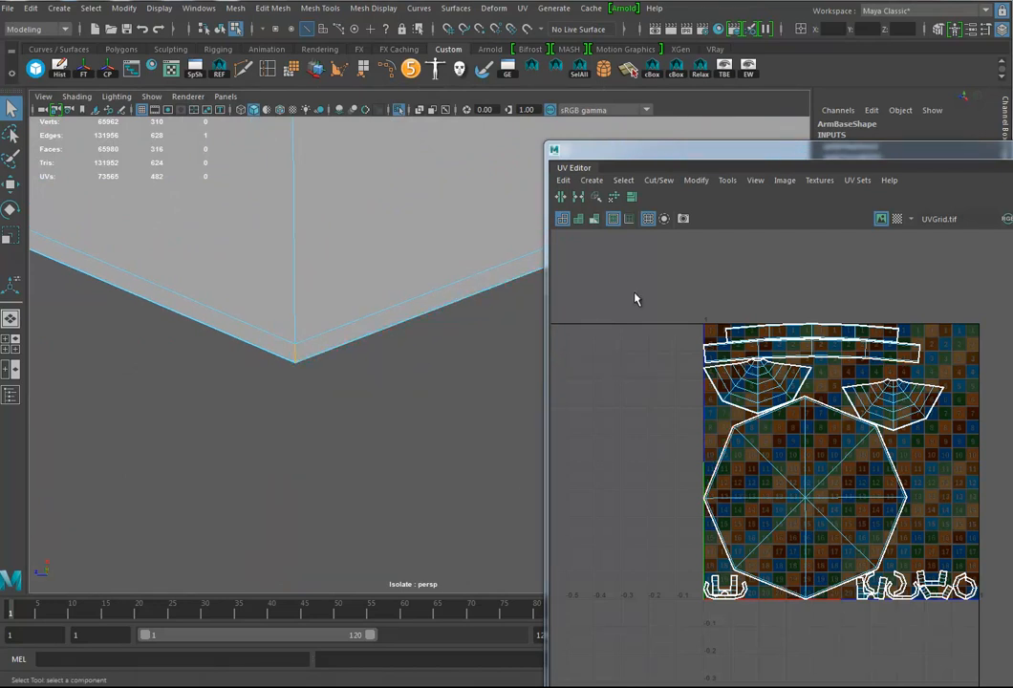
pyautogui.moveTo(800, 513); pyautogui.dragTo(813, 496, button='right')
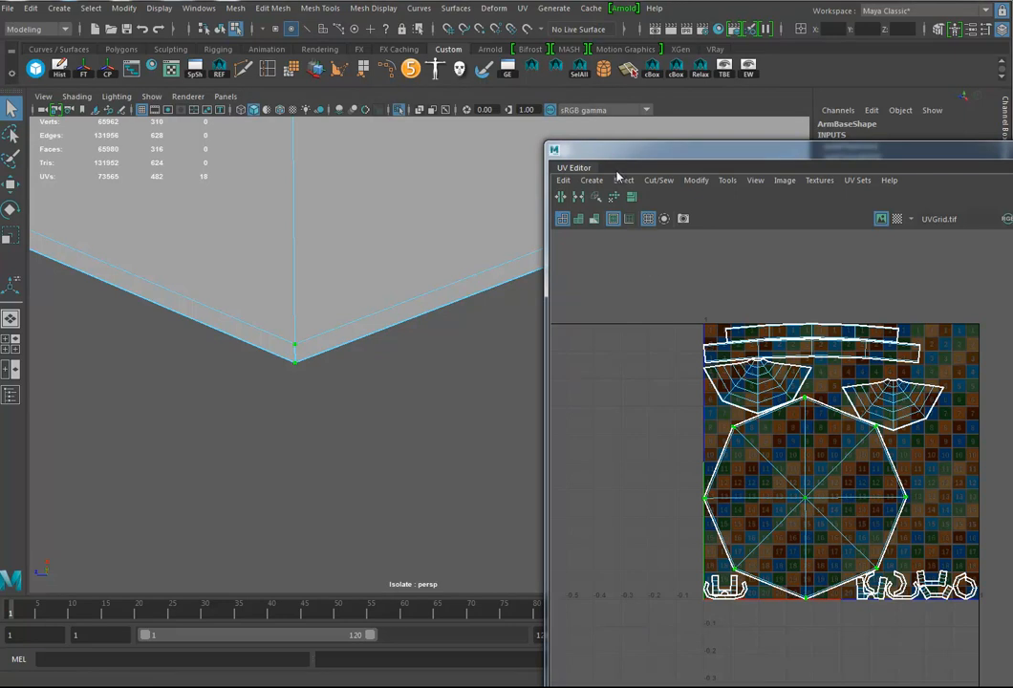
pyautogui.click(658, 180)
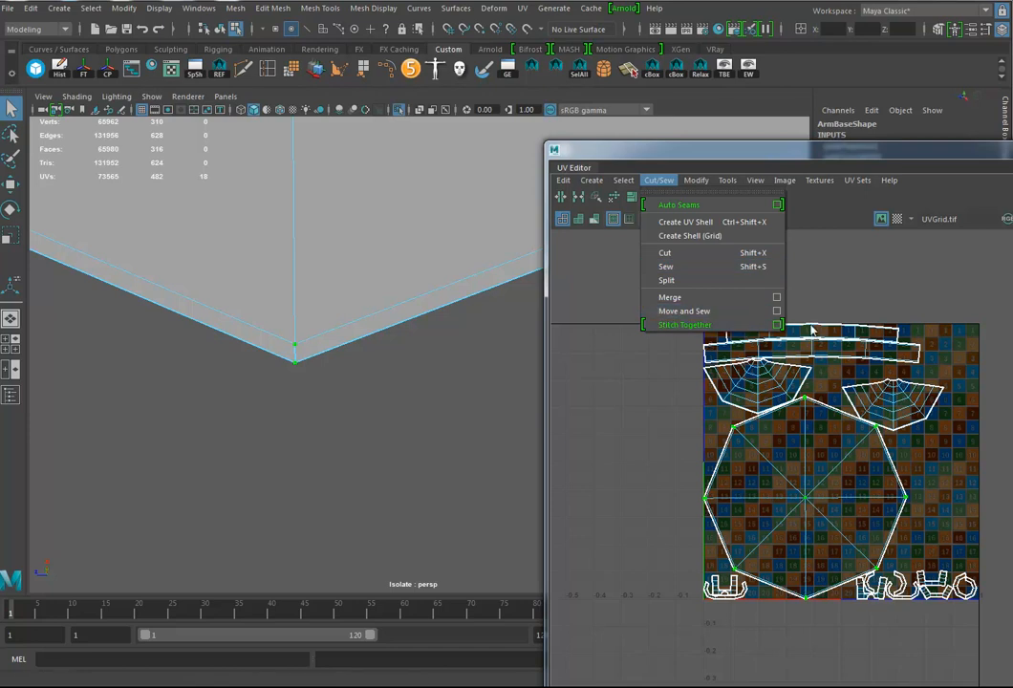
pyautogui.click(775, 324)
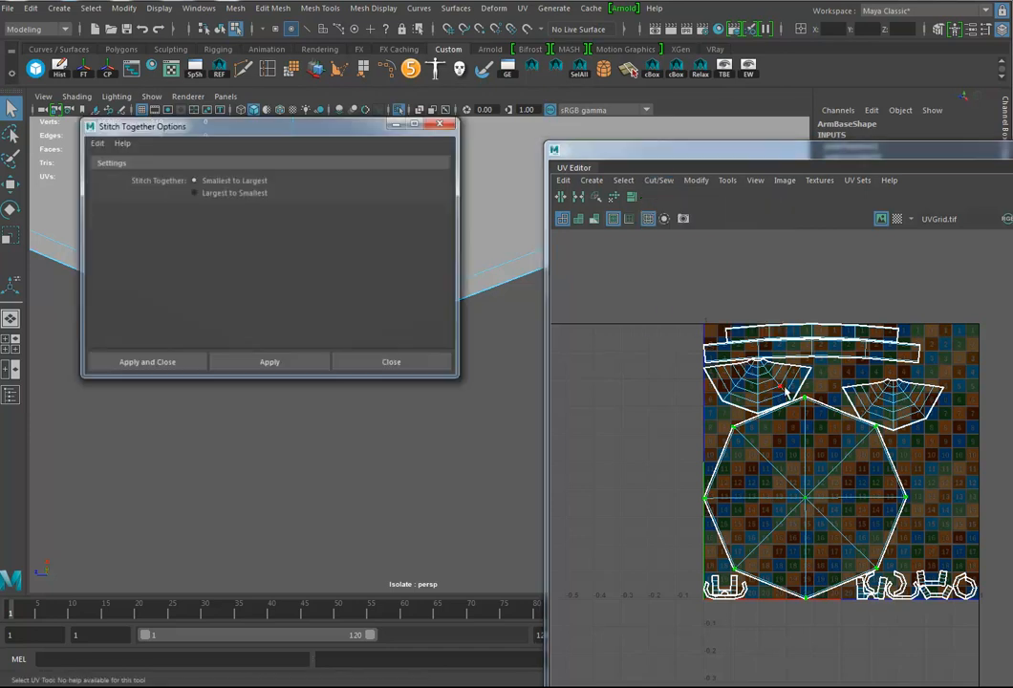
pyautogui.click(411, 368)
pyautogui.click(658, 181)
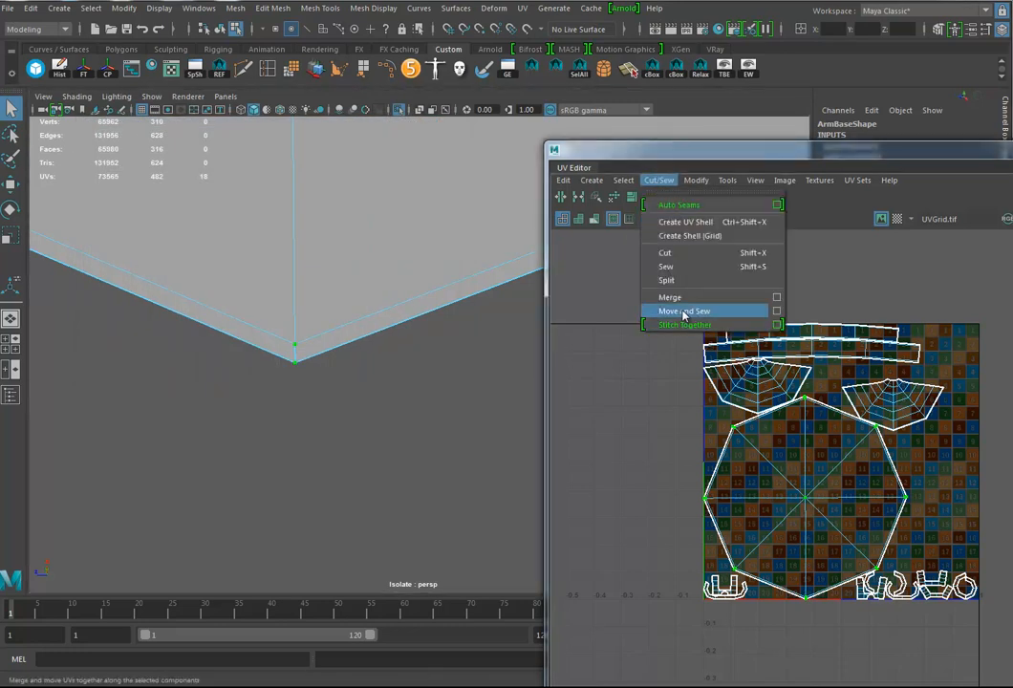
pyautogui.click(775, 311)
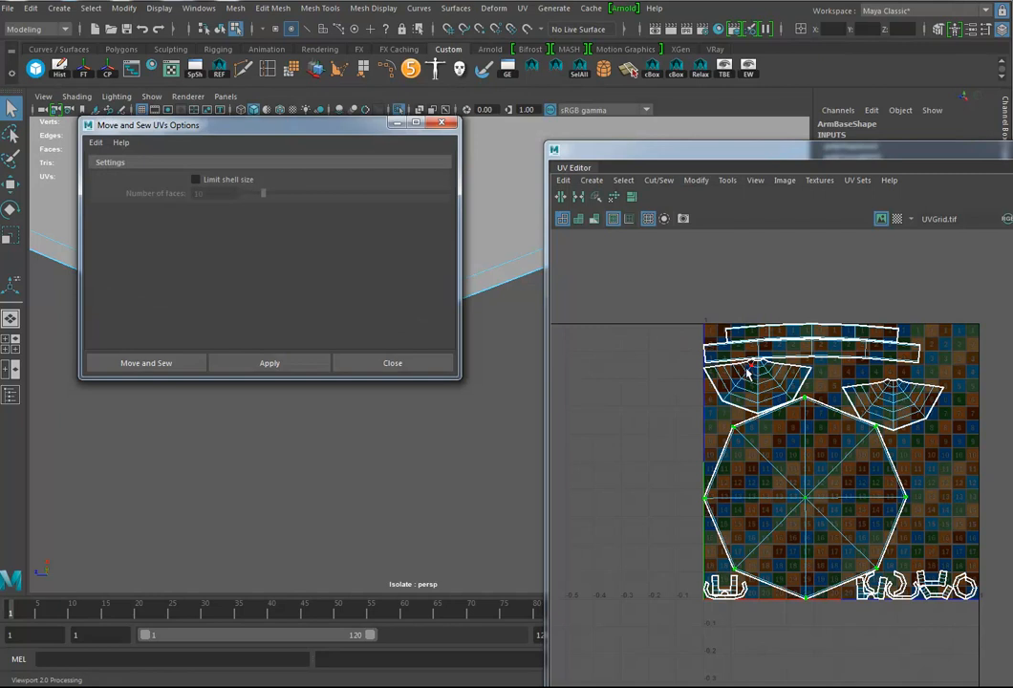
pyautogui.click(251, 370)
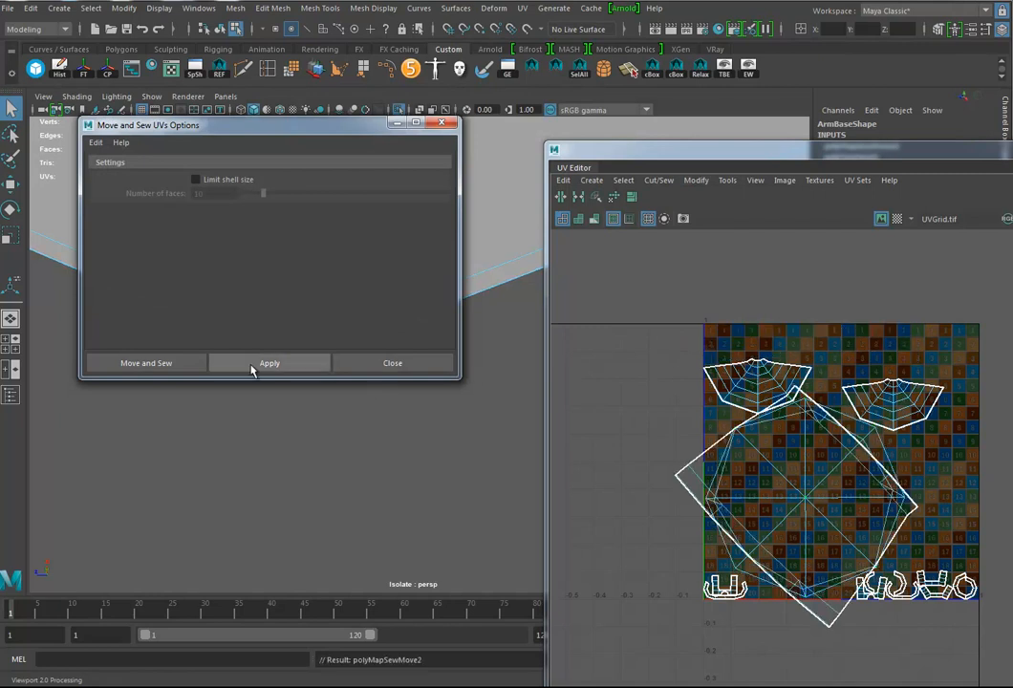
pyautogui.hotkey('ctrl', 'z')
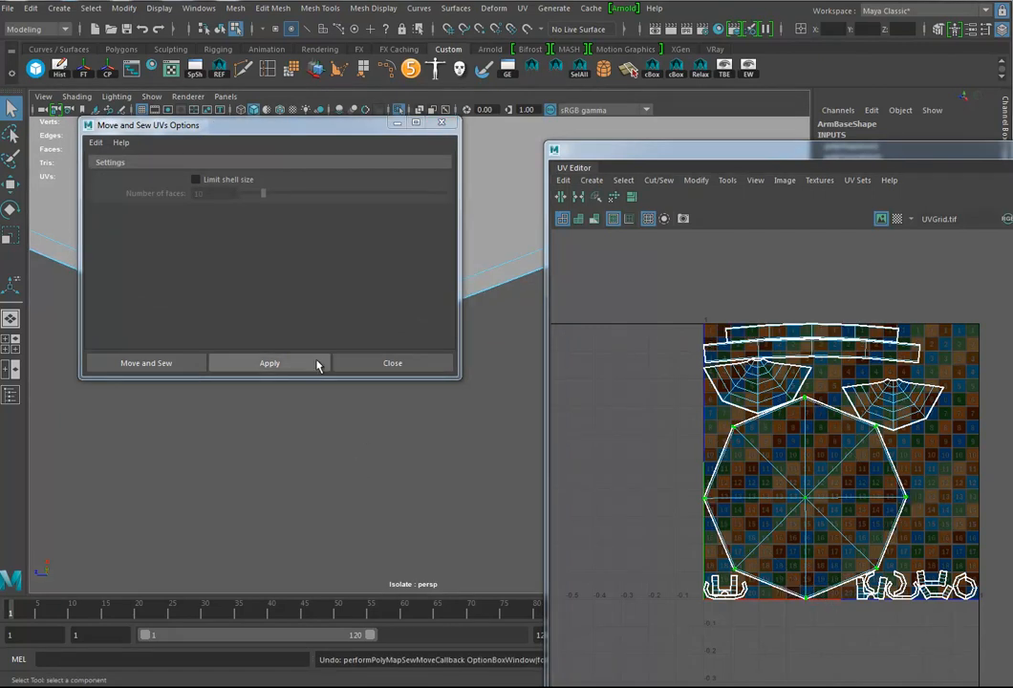
pyautogui.click(379, 368)
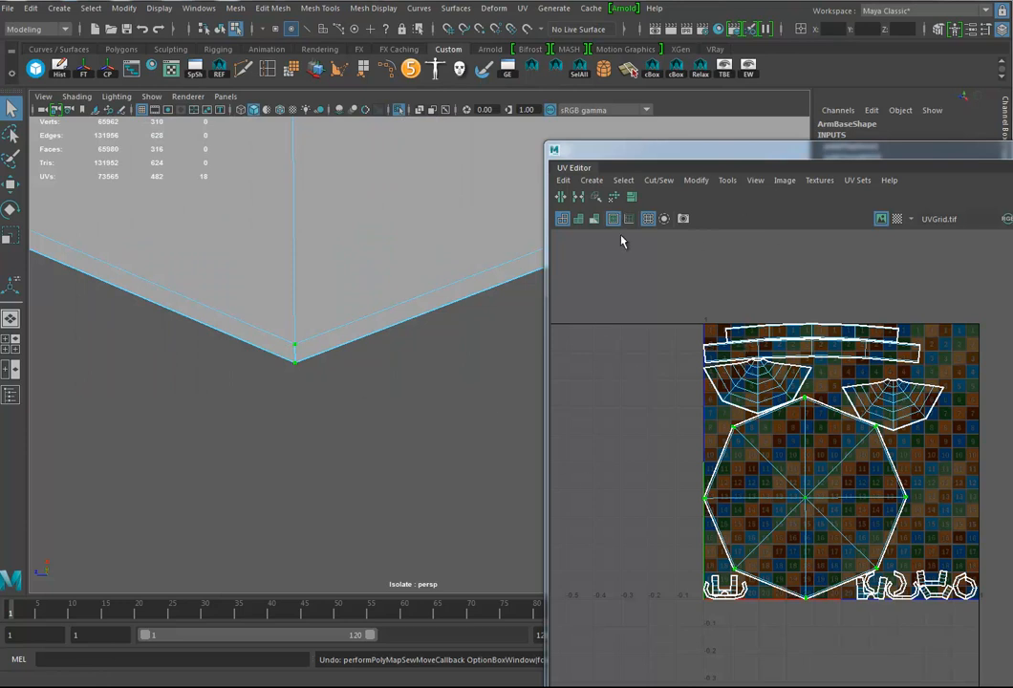
# Select the short seam edge at the opposite corner of the underside's rim and sew its UVs.
pyautogui.rightClick(313, 335)
pyautogui.click(314, 297)
pyautogui.click(303, 354)
pyautogui.click(579, 197)
# Select all the UVs and lay them out using the Legacy method with Prescale set to World.
pyautogui.keyDown('alt'); pyautogui.moveTo(427, 407); pyautogui.dragTo(112, 262, button='middle'); pyautogui.keyUp('alt')
pyautogui.keyDown('alt'); pyautogui.moveTo(112, 262); pyautogui.dragTo(395, 384); pyautogui.keyUp('alt')
pyautogui.keyDown('alt'); pyautogui.moveTo(396, 384); pyautogui.dragTo(302, 389, button='right'); pyautogui.keyUp('alt')
pyautogui.moveTo(302, 389)
pyautogui.keyDown('alt'); pyautogui.mouseDown()
pyautogui.moveTo(290, 437)
pyautogui.moveTo(323, 421)
pyautogui.moveTo(231, 416)
pyautogui.moveTo(310, 376)
pyautogui.mouseUp(); pyautogui.keyUp('alt')
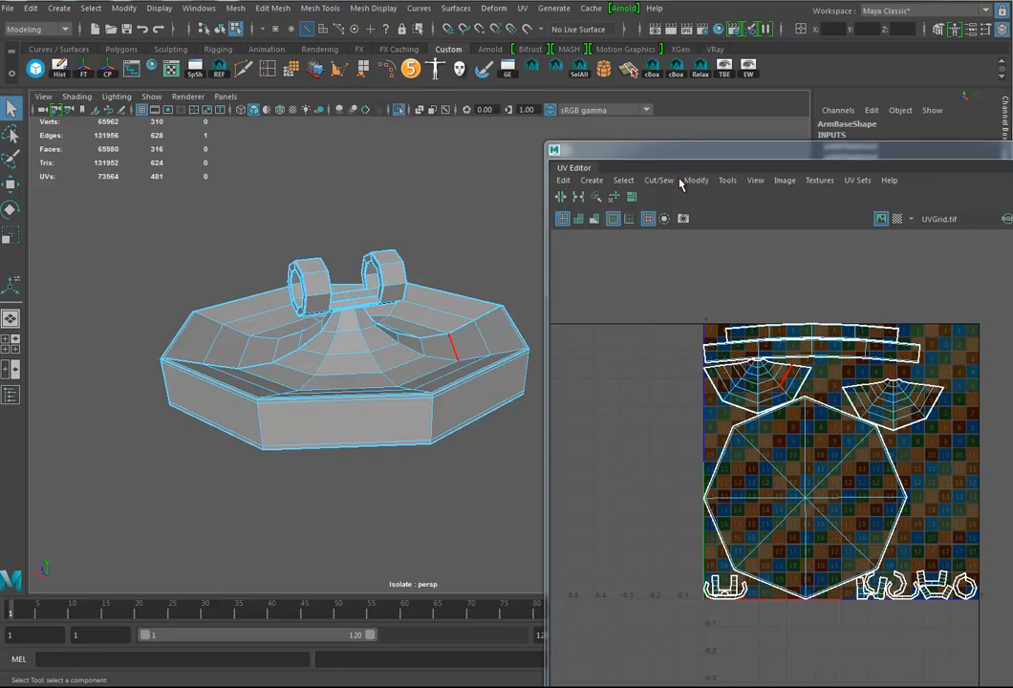
pyautogui.moveTo(820, 445); pyautogui.dragTo(881, 443, button='right')
pyautogui.moveTo(661, 286); pyautogui.dragTo(1005, 652)
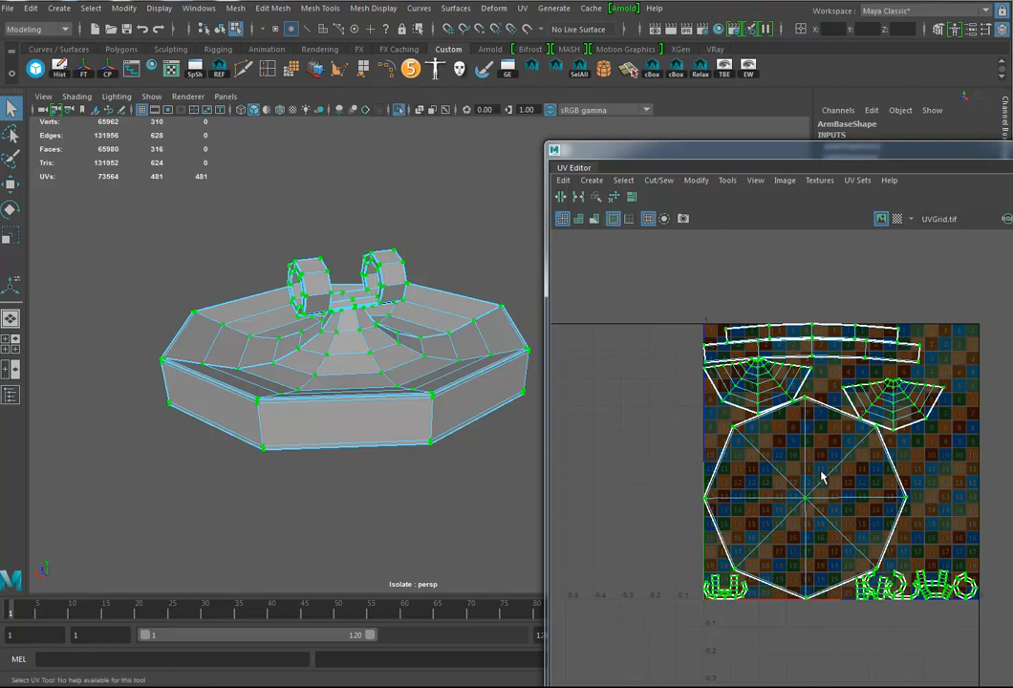
pyautogui.click(696, 181)
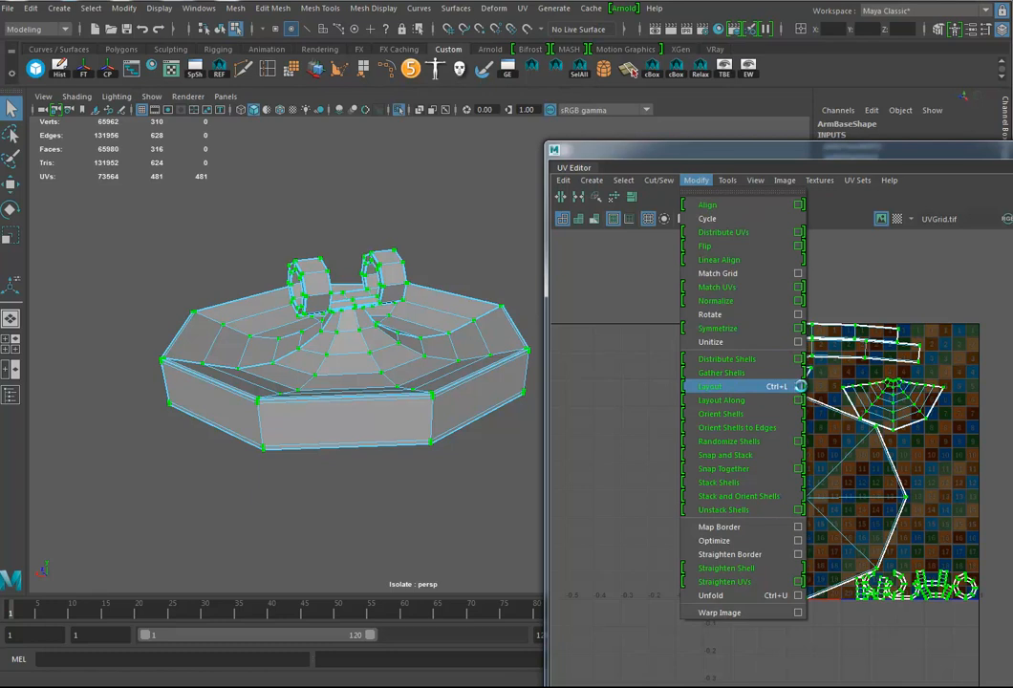
pyautogui.click(798, 387)
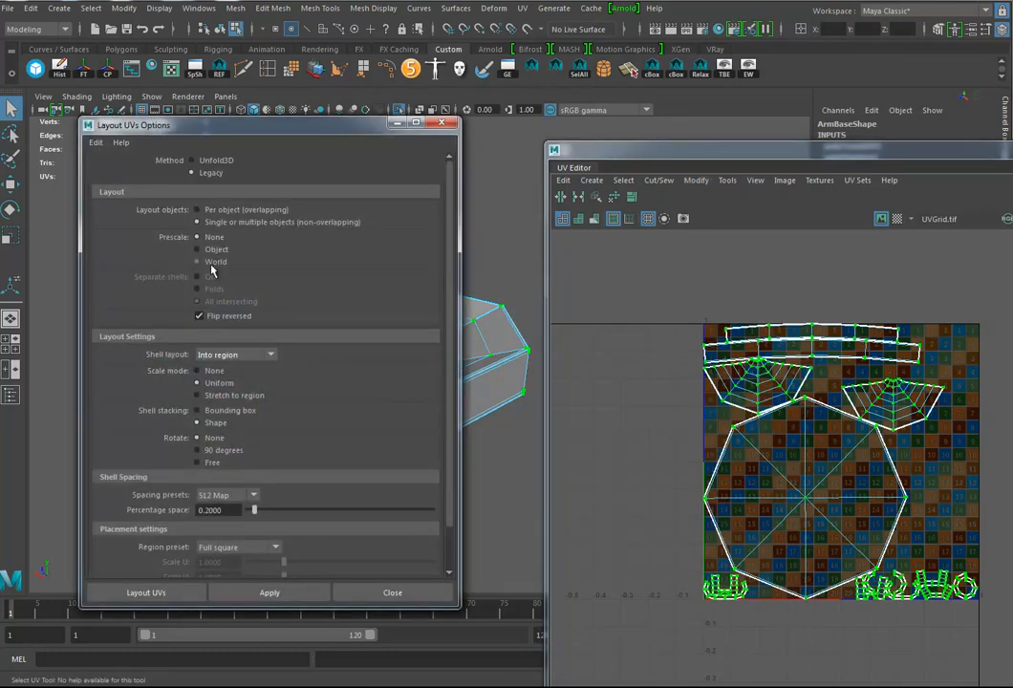
pyautogui.click(288, 594)
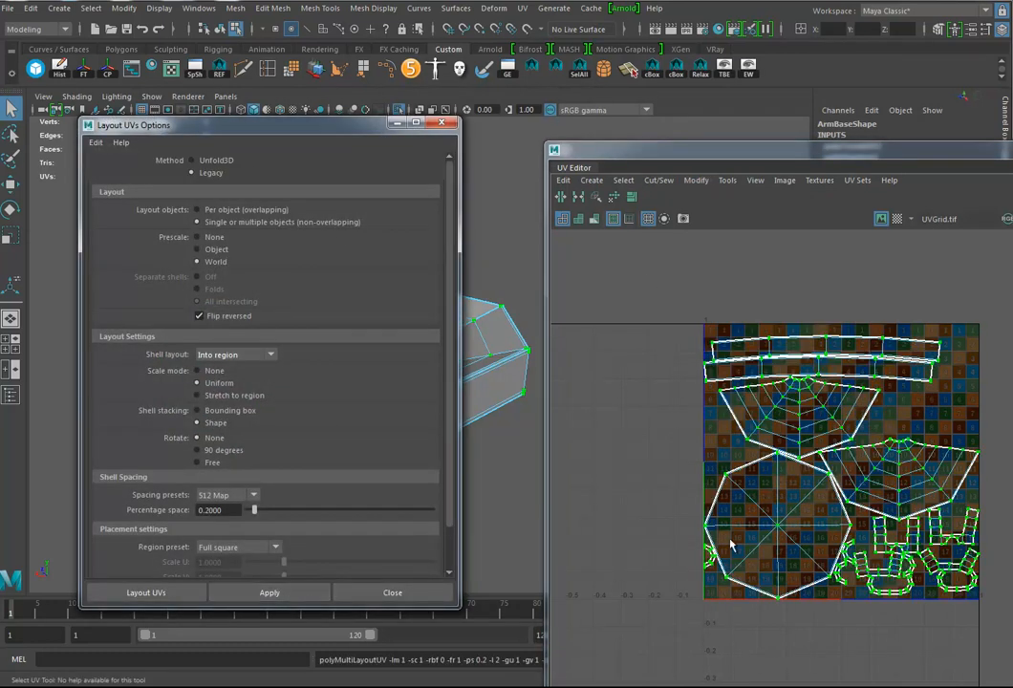
# Scale the octagonal underside UV shell down to a small size and move it into the lower-left corner of the UV tile.
pyautogui.click(789, 545)
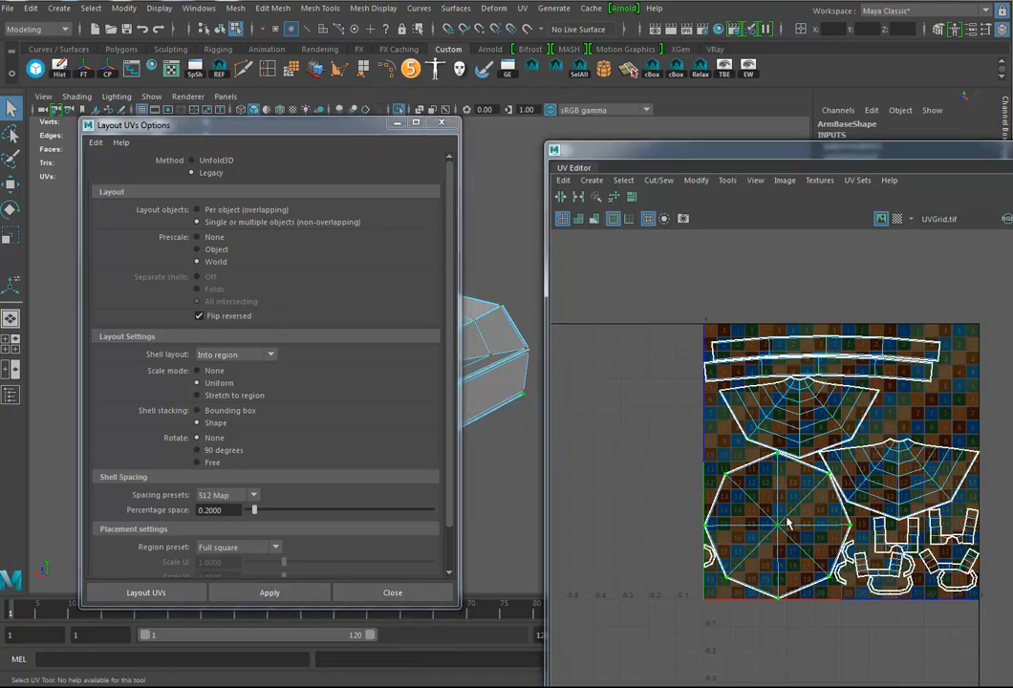
pyautogui.press('r')
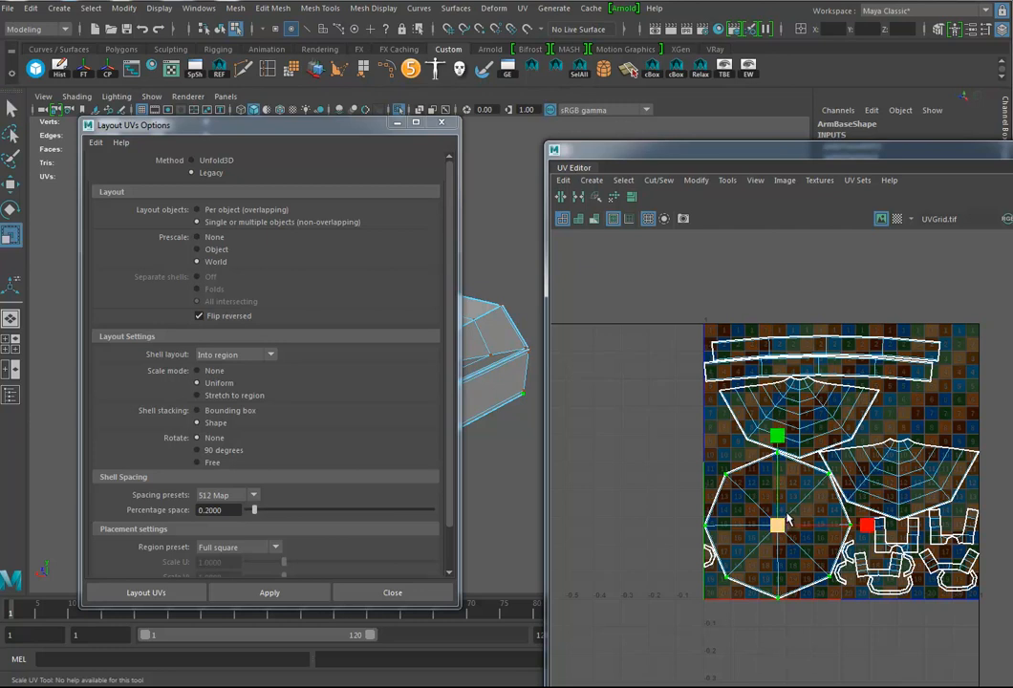
pyautogui.moveTo(777, 532); pyautogui.dragTo(708, 559)
pyautogui.moveTo(703, 552); pyautogui.dragTo(696, 552)
pyautogui.press('w')
pyautogui.moveTo(782, 520); pyautogui.dragTo(707, 591)
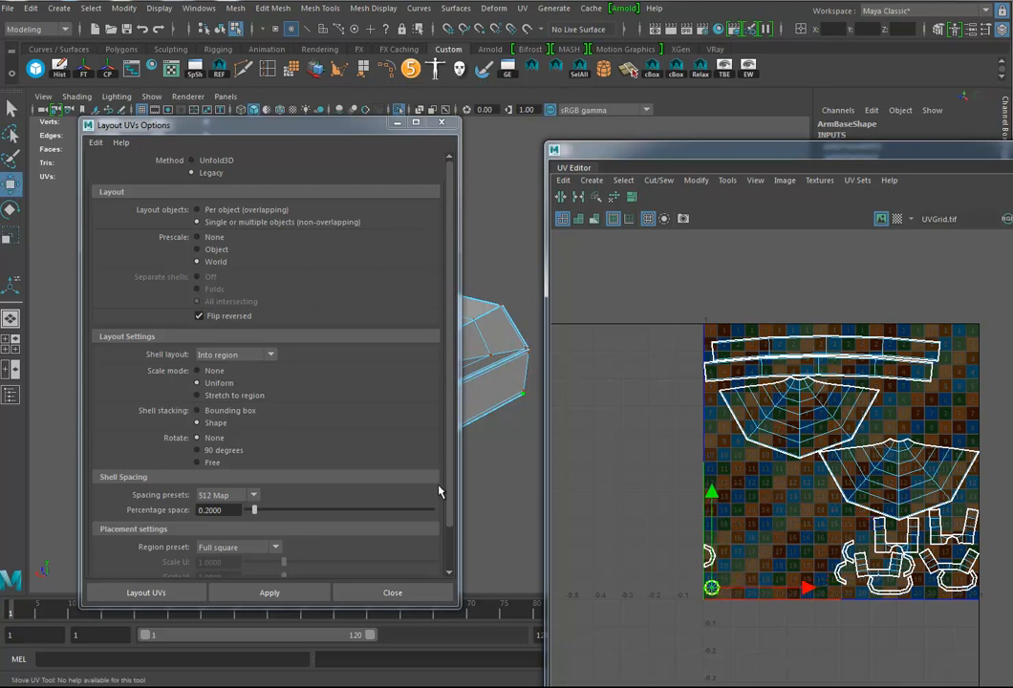
# Select the faces of the four half-ring UV shells that form the flat sides of the two rings.
pyautogui.moveTo(346, 129); pyautogui.dragTo(234, 133)
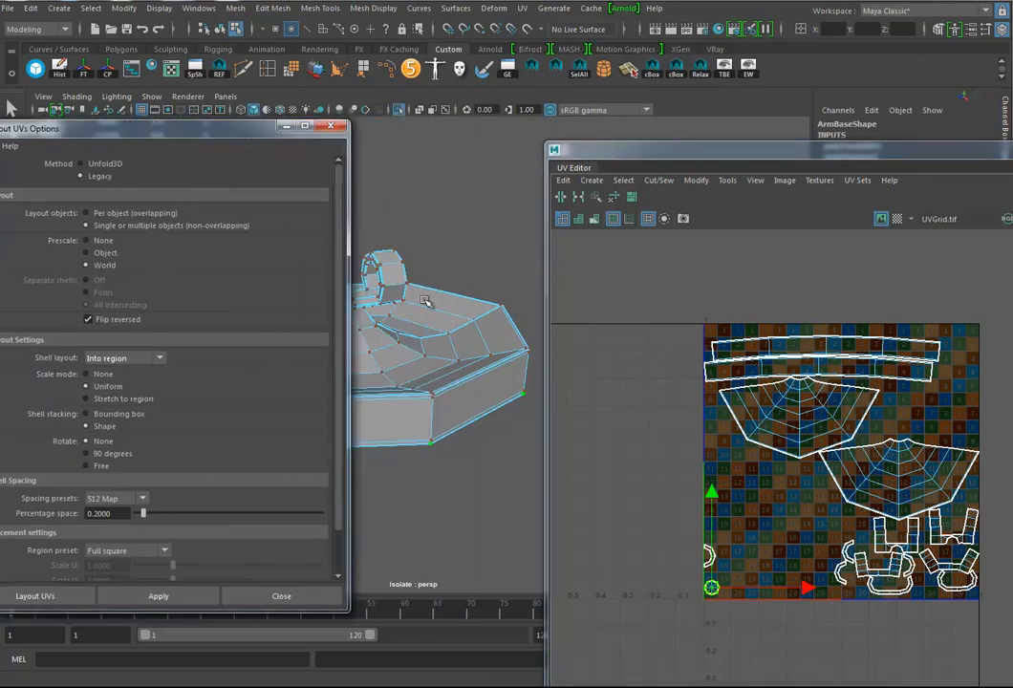
pyautogui.moveTo(416, 405)
pyautogui.keyDown('alt'); pyautogui.mouseDown()
pyautogui.moveTo(523, 389)
pyautogui.moveTo(477, 416)
pyautogui.moveTo(426, 405)
pyautogui.mouseUp(); pyautogui.keyUp('alt')
pyautogui.keyDown('alt'); pyautogui.moveTo(426, 405); pyautogui.dragTo(692, 439, button='right'); pyautogui.keyUp('alt')
pyautogui.keyDown('alt'); pyautogui.moveTo(418, 368); pyautogui.dragTo(430, 421, button='middle'); pyautogui.keyUp('alt')
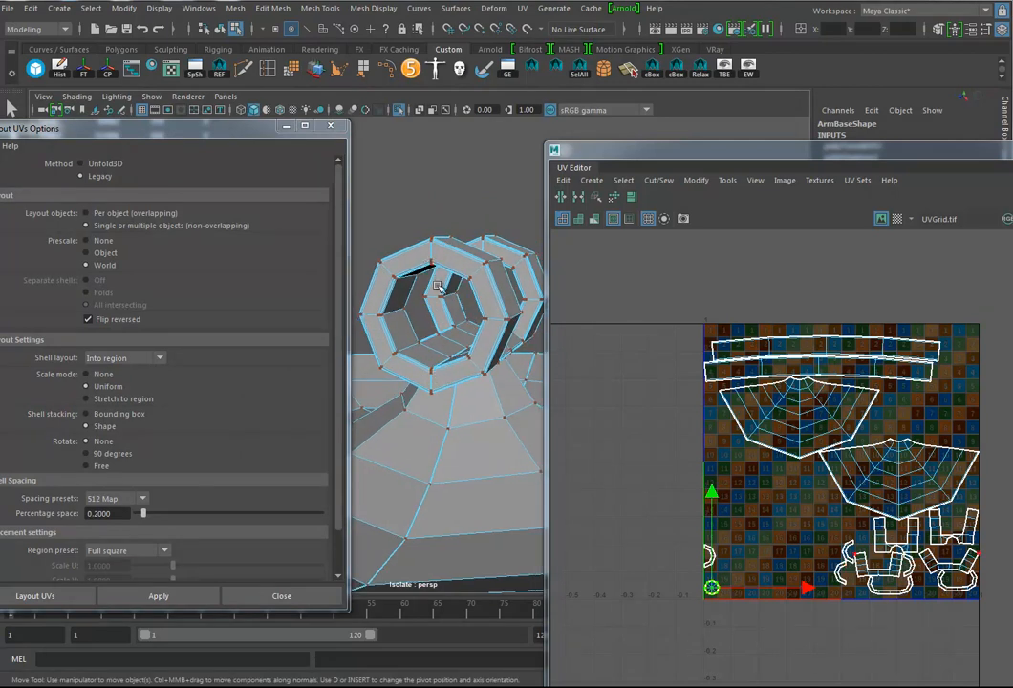
pyautogui.scroll(3, 841, 507)
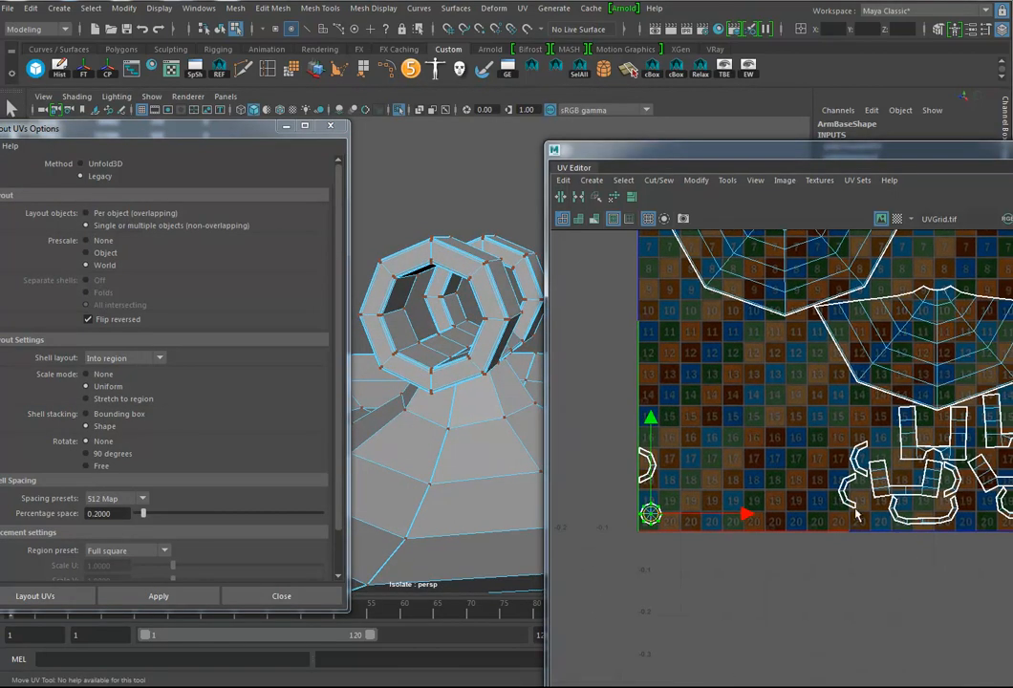
pyautogui.rightClick(657, 476)
pyautogui.moveTo(657, 502); pyautogui.dragTo(656, 505, button='right')
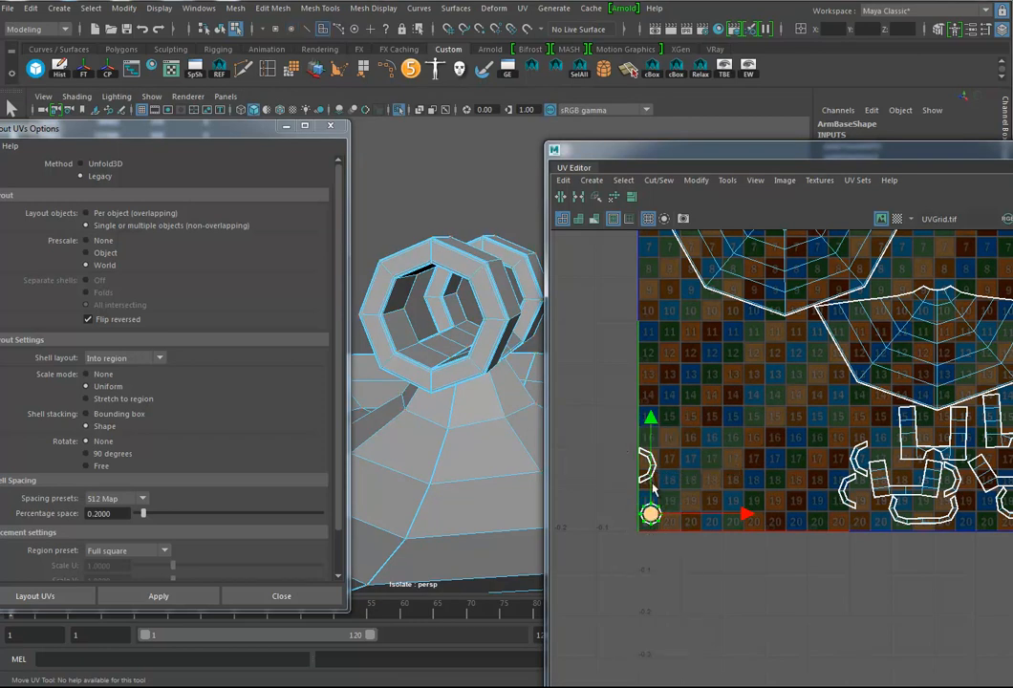
pyautogui.doubleClick(643, 458)
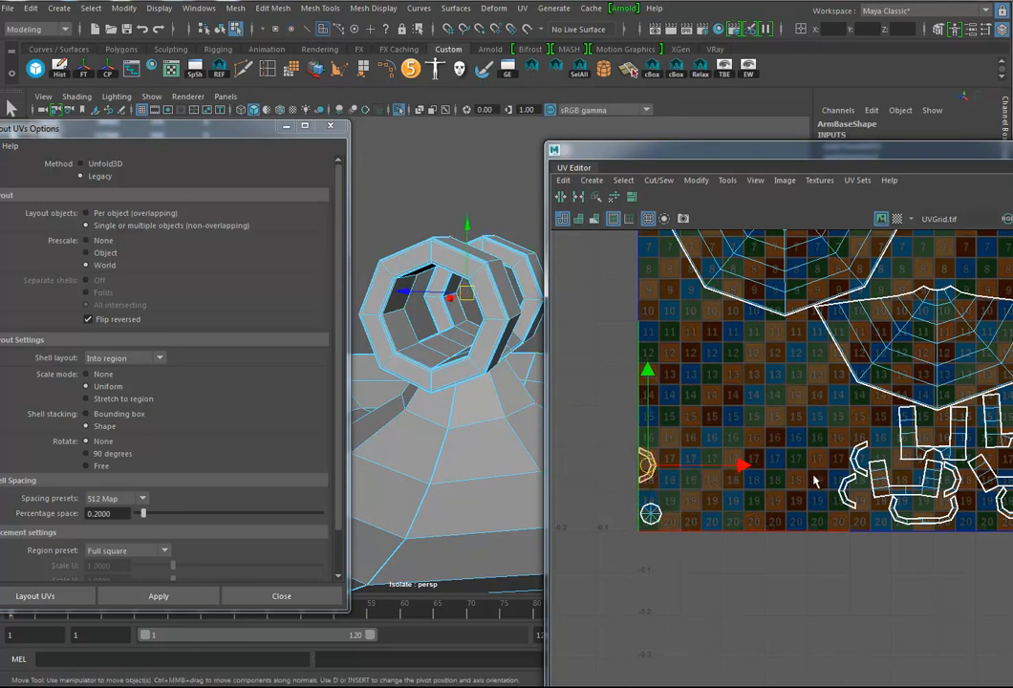
pyautogui.keyDown('shift'); pyautogui.doubleClick(844, 497); pyautogui.keyUp('shift')
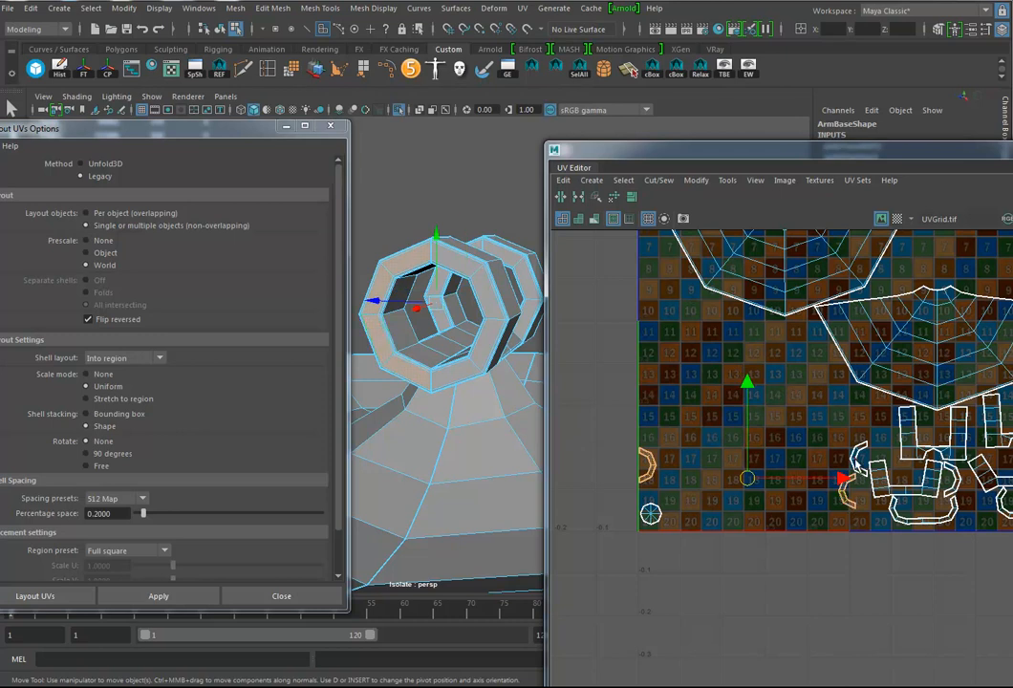
pyautogui.keyDown('shift'); pyautogui.doubleClick(855, 461); pyautogui.keyUp('shift')
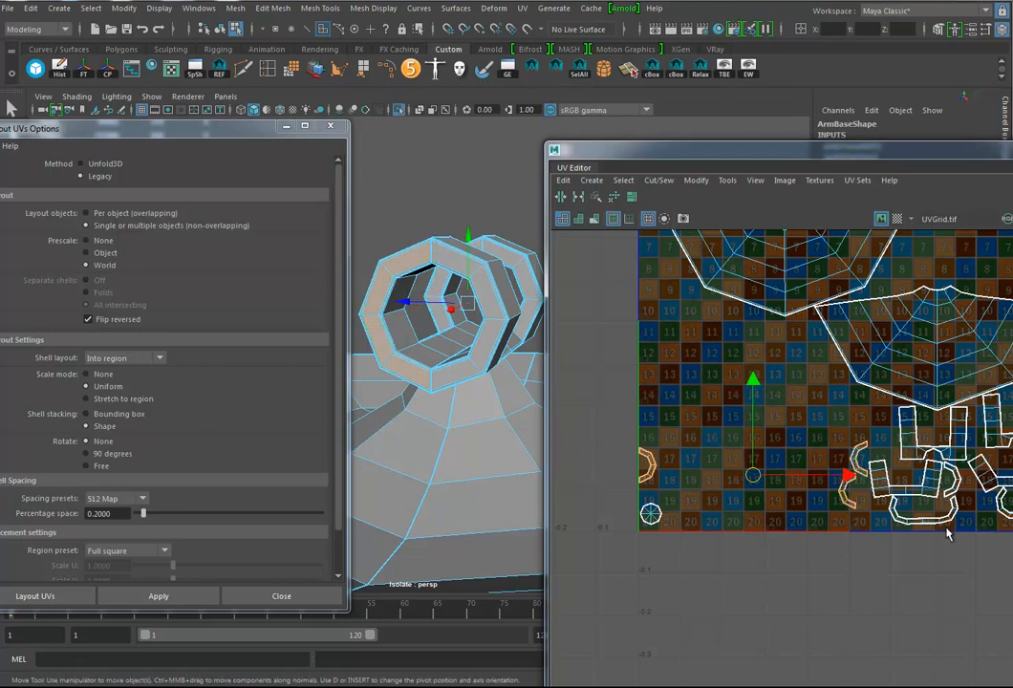
pyautogui.keyDown('shift'); pyautogui.doubleClick(938, 489); pyautogui.keyUp('shift')
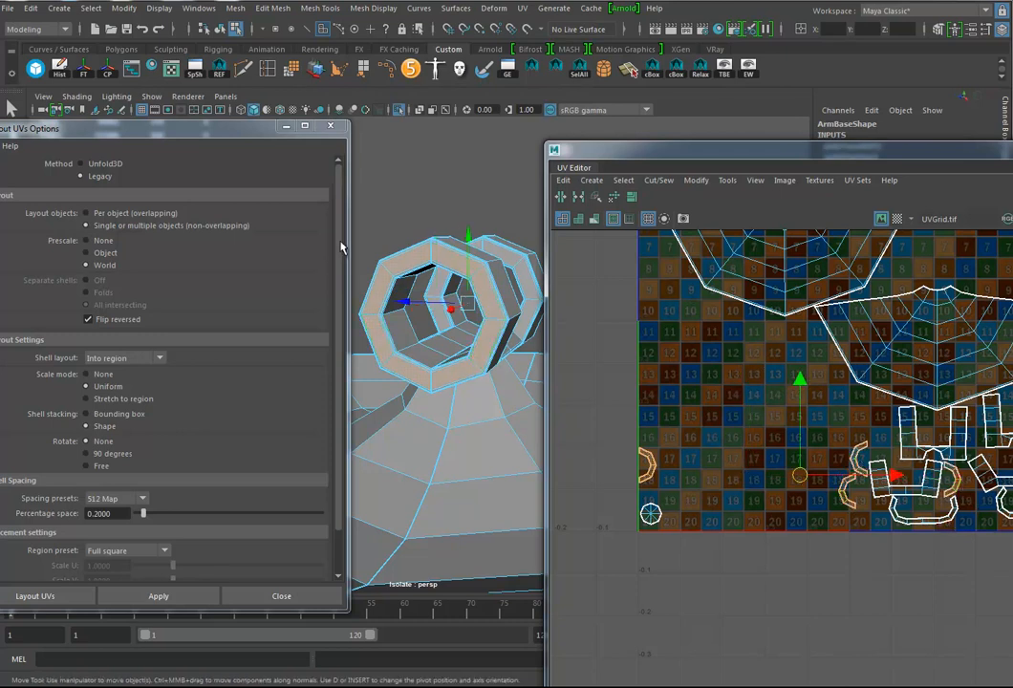
# Apply a camera-based UV projection to the selected ring side faces.
pyautogui.click(456, 9)
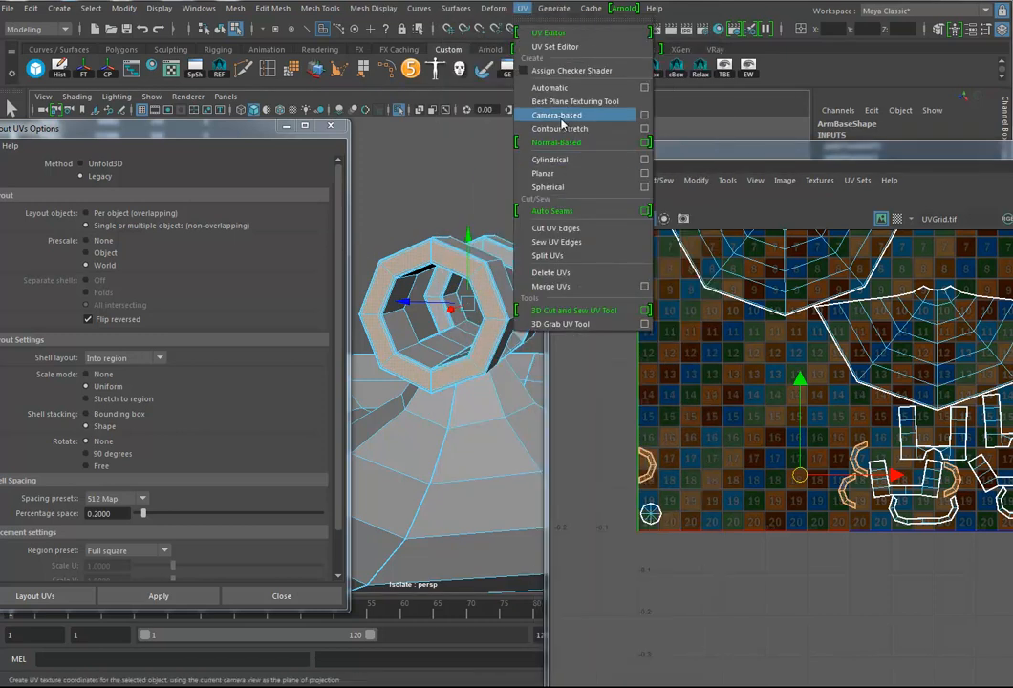
pyautogui.click(563, 128)
pyautogui.scroll(-5, 640, 407)
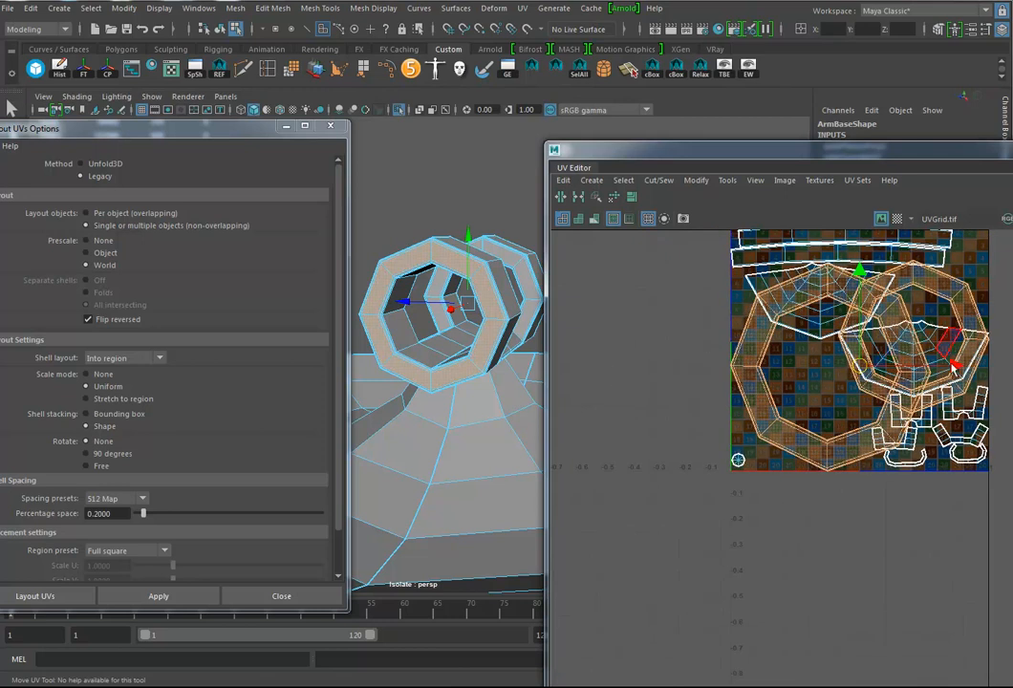
pyautogui.scroll(-1, 712, 445)
pyautogui.keyDown('alt'); pyautogui.moveTo(712, 446); pyautogui.dragTo(705, 496, button='middle'); pyautogui.keyUp('alt')
# Select every UV in the UV Editor and unfold the shells, including the projected rings.
pyautogui.moveTo(857, 423); pyautogui.dragTo(906, 423, button='right')
pyautogui.moveTo(732, 299); pyautogui.dragTo(960, 584)
pyautogui.click(614, 197)
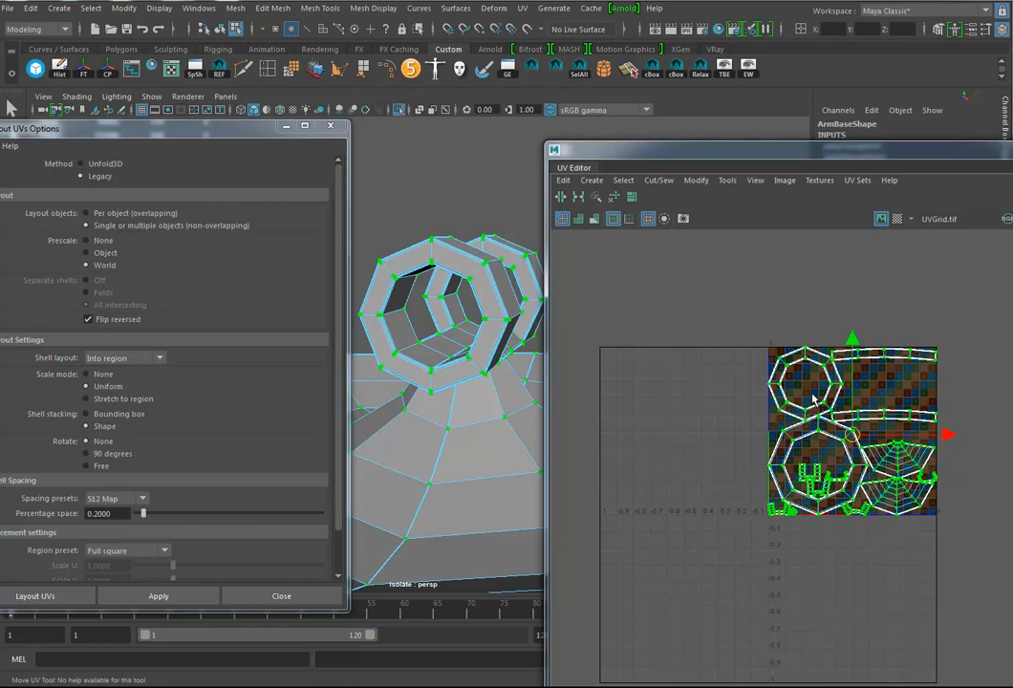
# Lay out all the unfolded shells again with World prescale so that they share a consistent scale.
pyautogui.keyDown('alt'); pyautogui.moveTo(813, 500); pyautogui.dragTo(959, 483, button='right'); pyautogui.keyUp('alt')
pyautogui.keyDown('alt'); pyautogui.moveTo(960, 483); pyautogui.dragTo(937, 475, button='middle'); pyautogui.keyUp('alt')
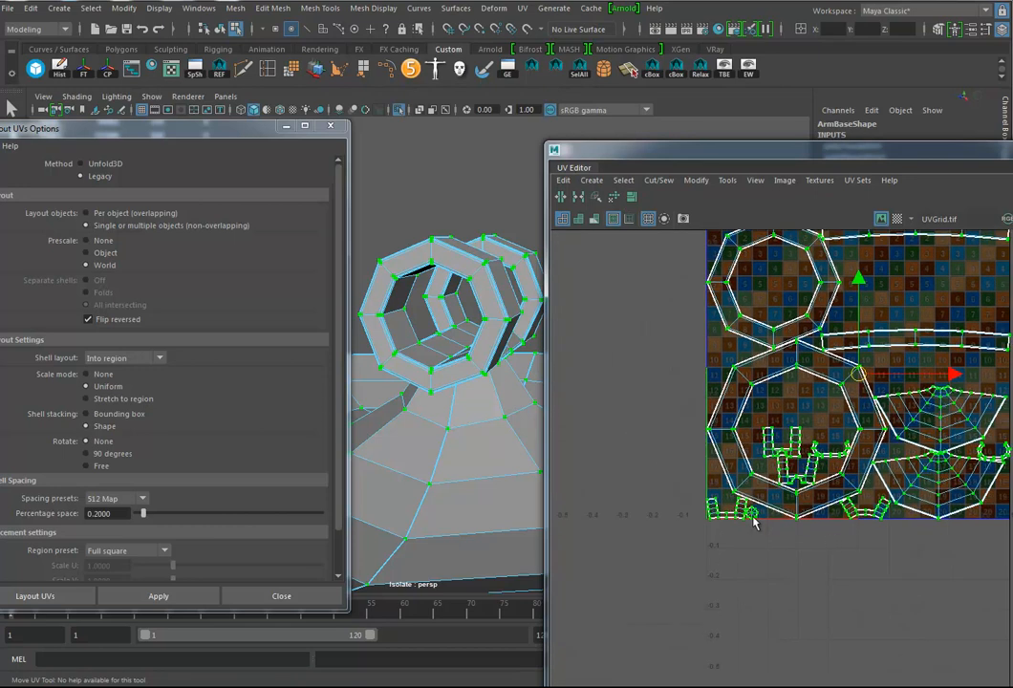
pyautogui.keyDown('alt'); pyautogui.moveTo(813, 434); pyautogui.dragTo(812, 490, button='middle'); pyautogui.keyUp('alt')
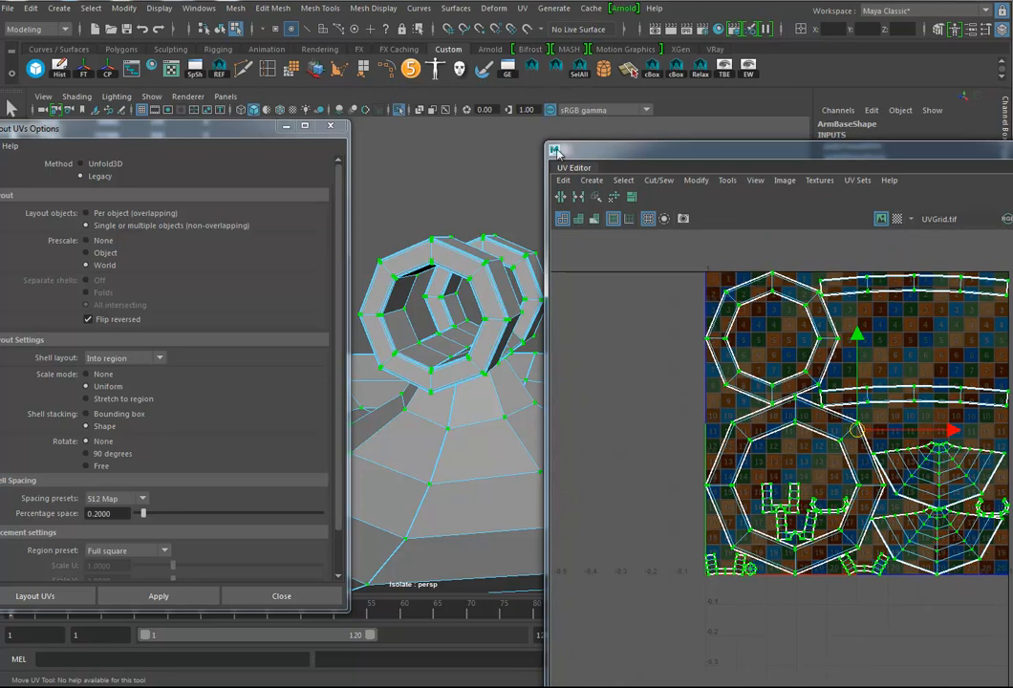
pyautogui.moveTo(107, 137); pyautogui.dragTo(294, 105)
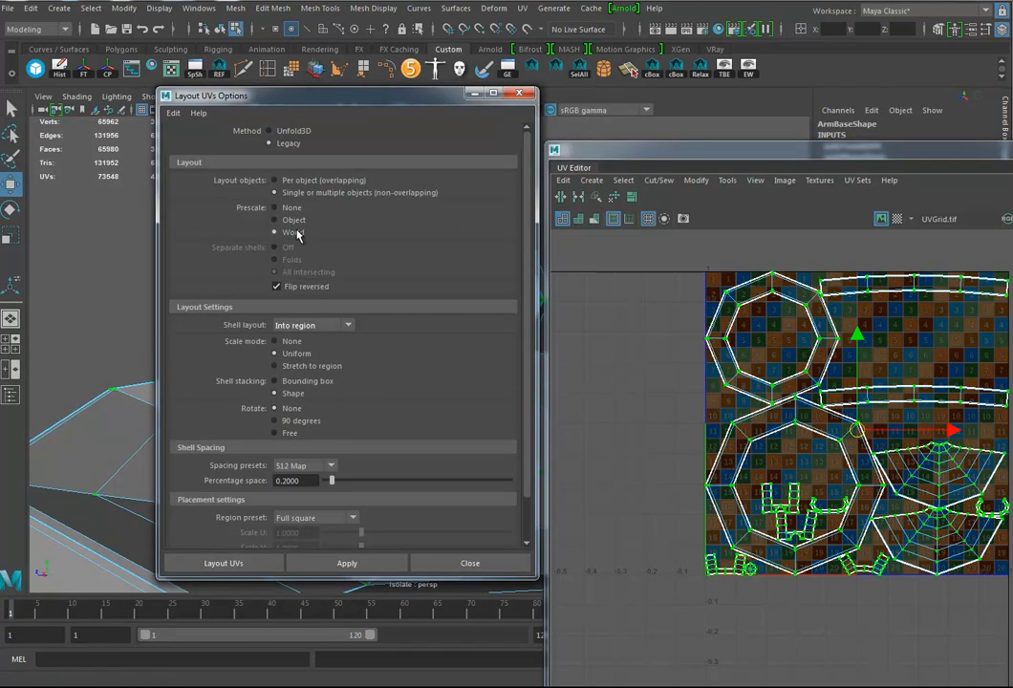
pyautogui.click(296, 232)
pyautogui.click(373, 563)
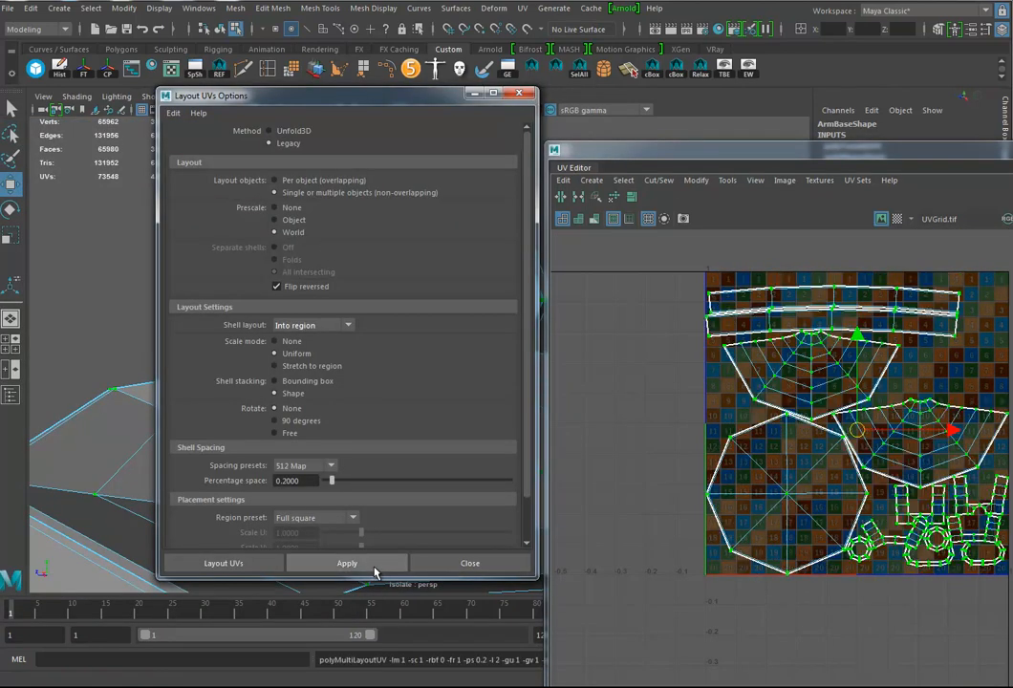
# Scale the large octagonal UV shell of the base's underside down to a small size.
pyautogui.click(797, 506)
pyautogui.press('r')
pyautogui.moveTo(789, 503); pyautogui.dragTo(700, 509)
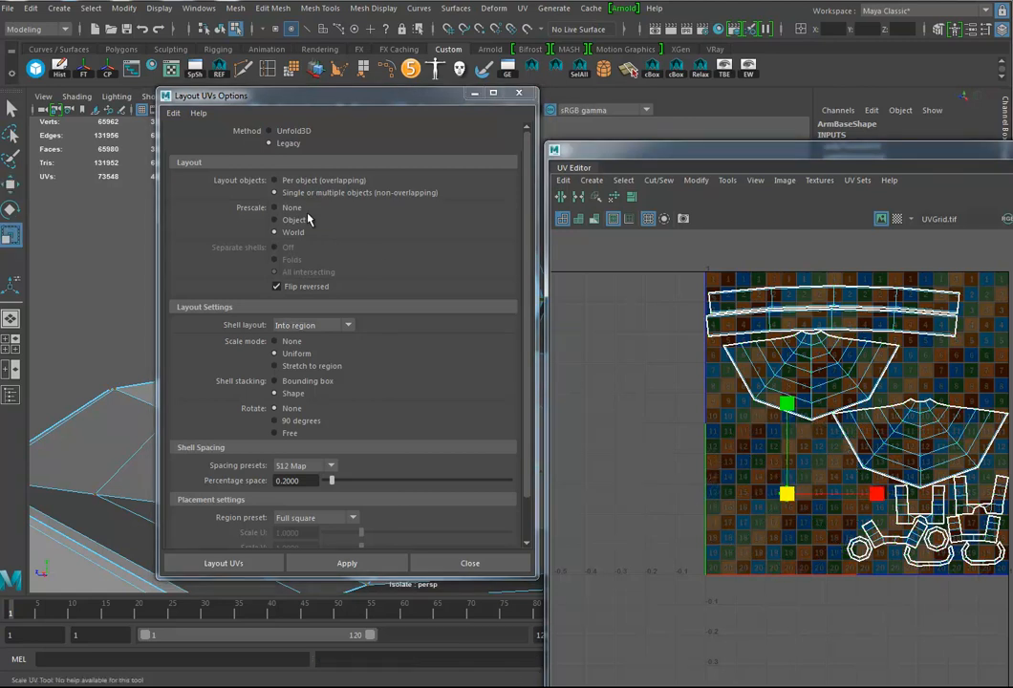
# Lay out all UV shells again with Prescale set to None and Rotate set to Free.
pyautogui.click(346, 563)
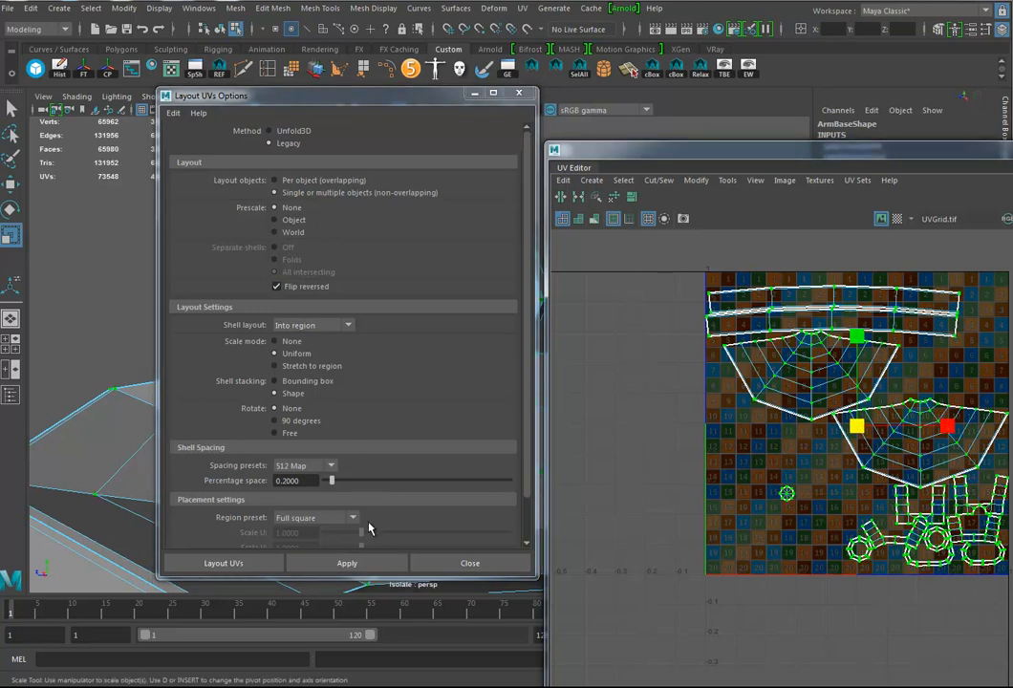
pyautogui.click(346, 563)
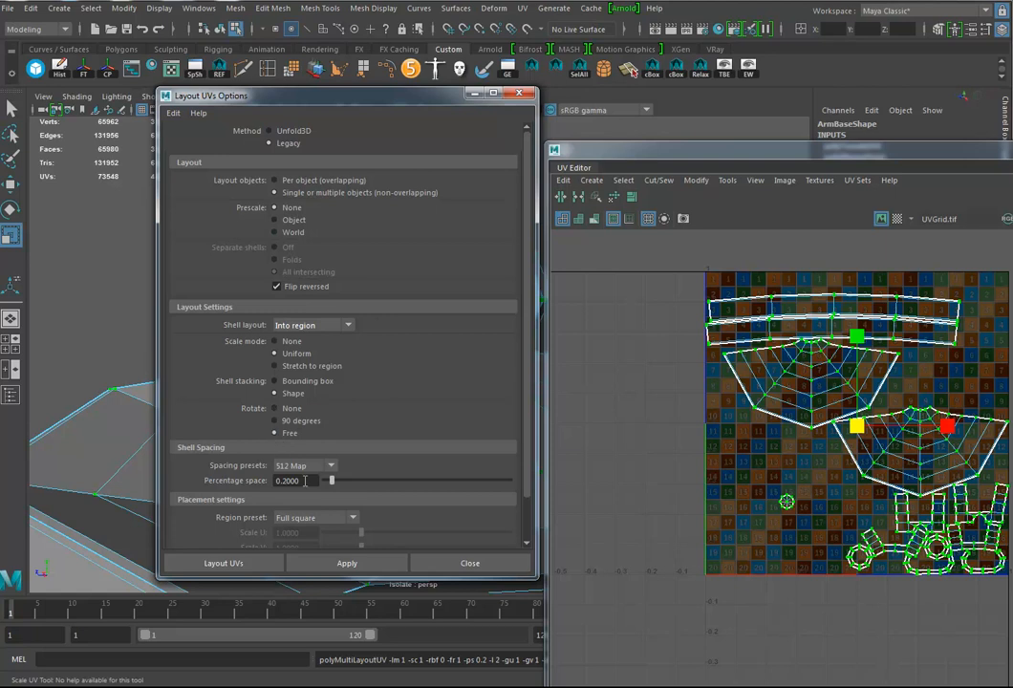
pyautogui.click(274, 433)
pyautogui.click(346, 563)
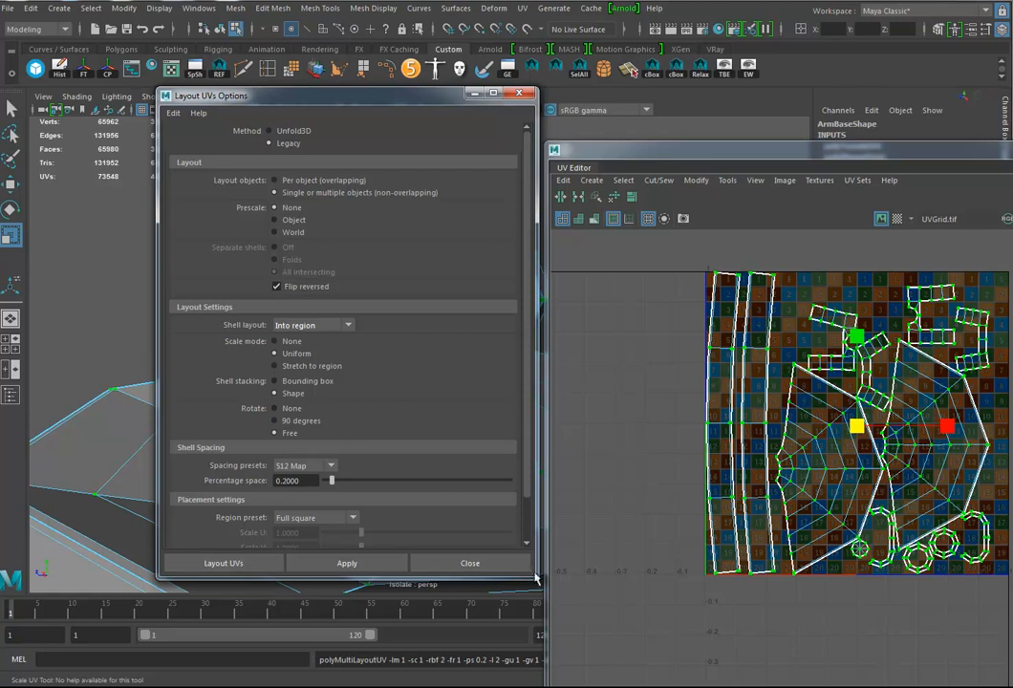
# Close the layout options and display the checker texture on ArmBase to check its UV distribution.
pyautogui.click(470, 563)
pyautogui.keyDown('alt'); pyautogui.moveTo(364, 393); pyautogui.dragTo(285, 340, button='right'); pyautogui.keyUp('alt')
pyautogui.keyDown('alt'); pyautogui.moveTo(330, 301); pyautogui.dragTo(339, 369); pyautogui.keyUp('alt')
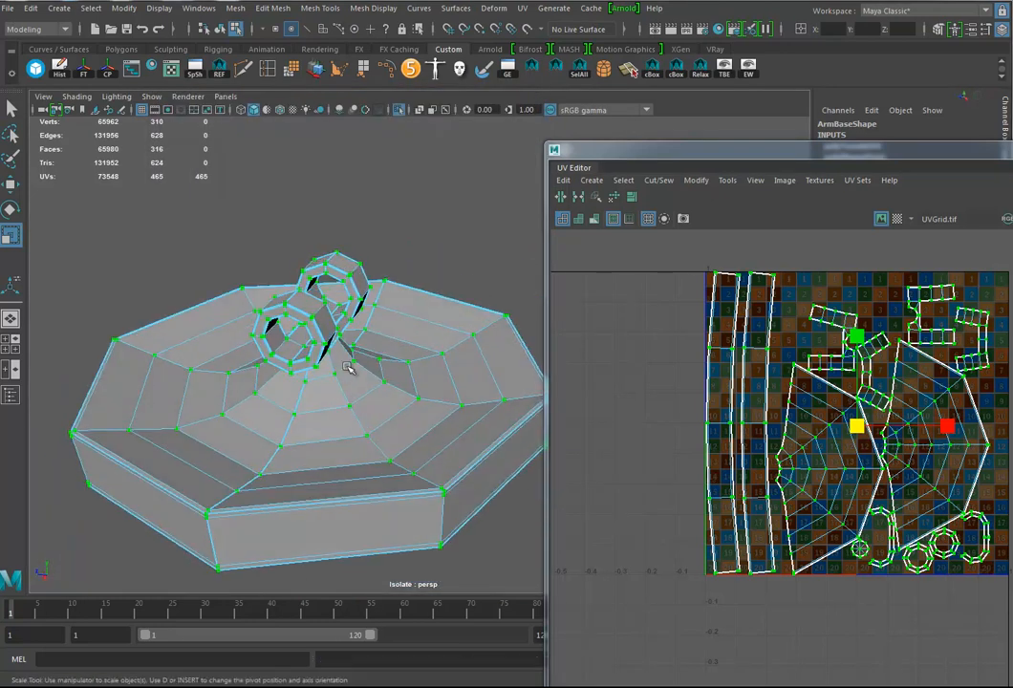
pyautogui.press('6')
pyautogui.keyDown('alt'); pyautogui.moveTo(303, 346); pyautogui.dragTo(453, 382); pyautogui.keyUp('alt')
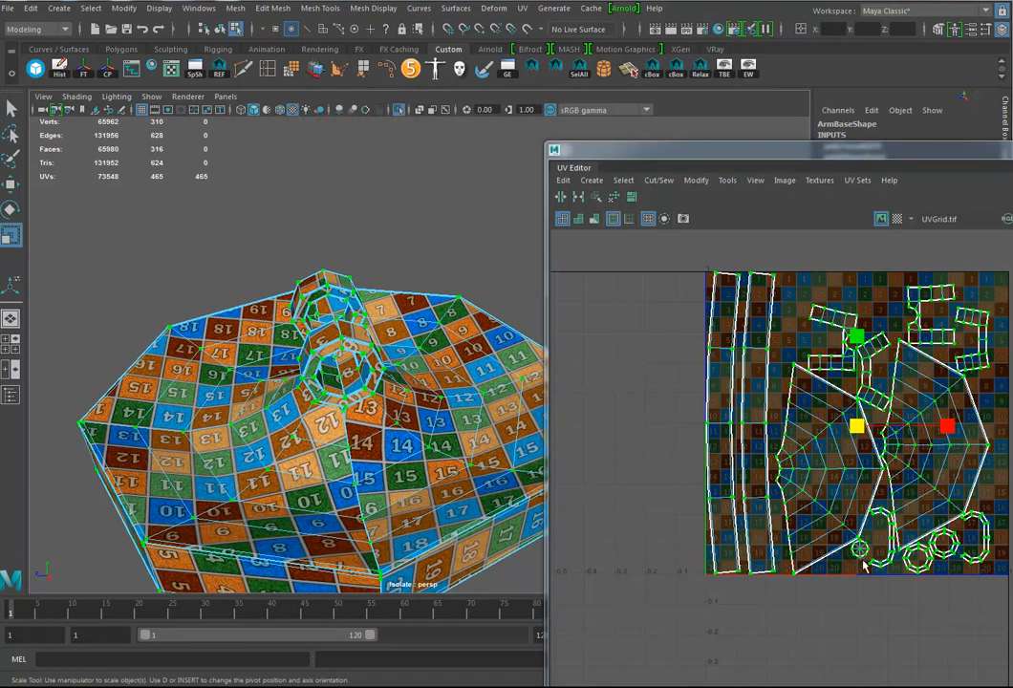
# Return ArmBase to object mode, close the UV Editor and delete the mesh's construction history.
pyautogui.moveTo(360, 333); pyautogui.dragTo(407, 314, button='right')
pyautogui.keyDown('alt'); pyautogui.moveTo(468, 397); pyautogui.dragTo(335, 400, button='right'); pyautogui.keyUp('alt')
pyautogui.keyDown('alt'); pyautogui.moveTo(337, 400); pyautogui.dragTo(420, 421); pyautogui.keyUp('alt')
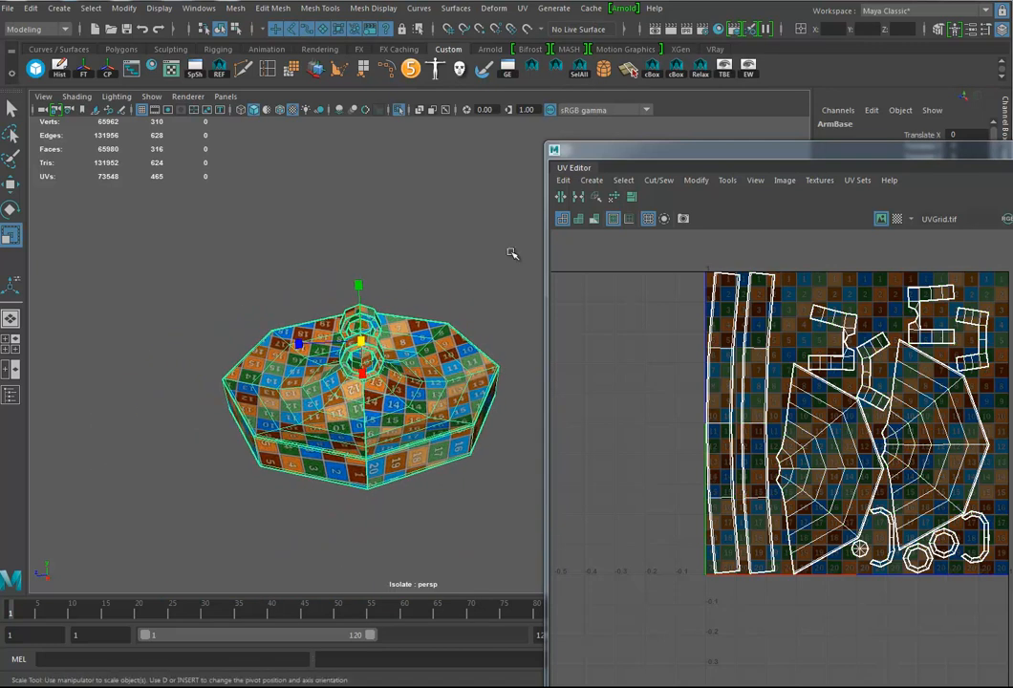
pyautogui.hotkey('alt', 'F4')
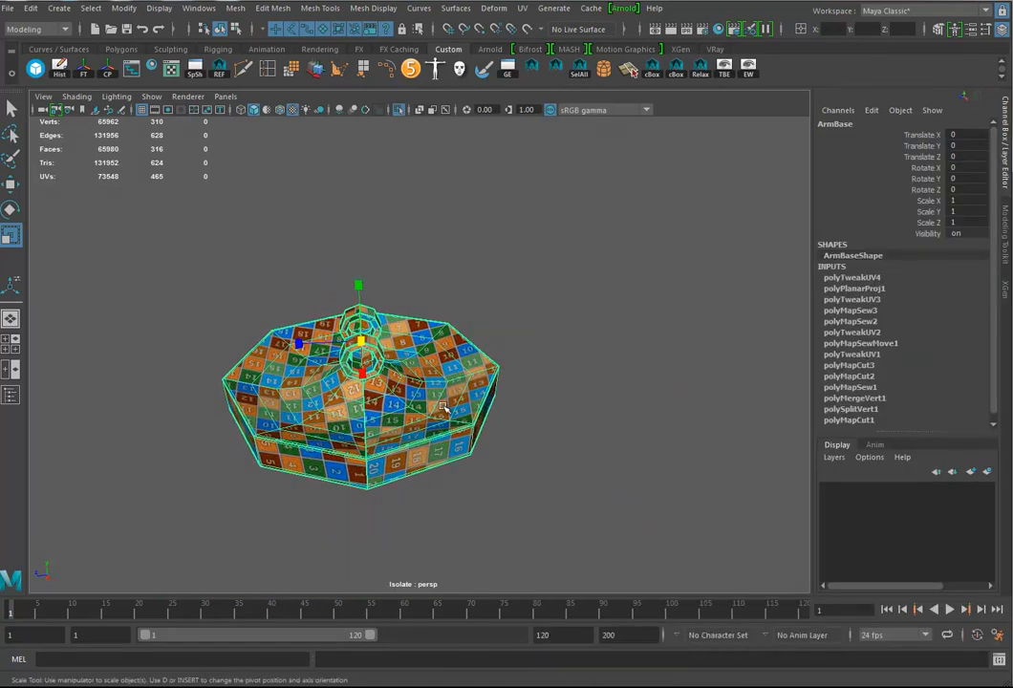
pyautogui.hotkey('alt', 'shift', 'd')
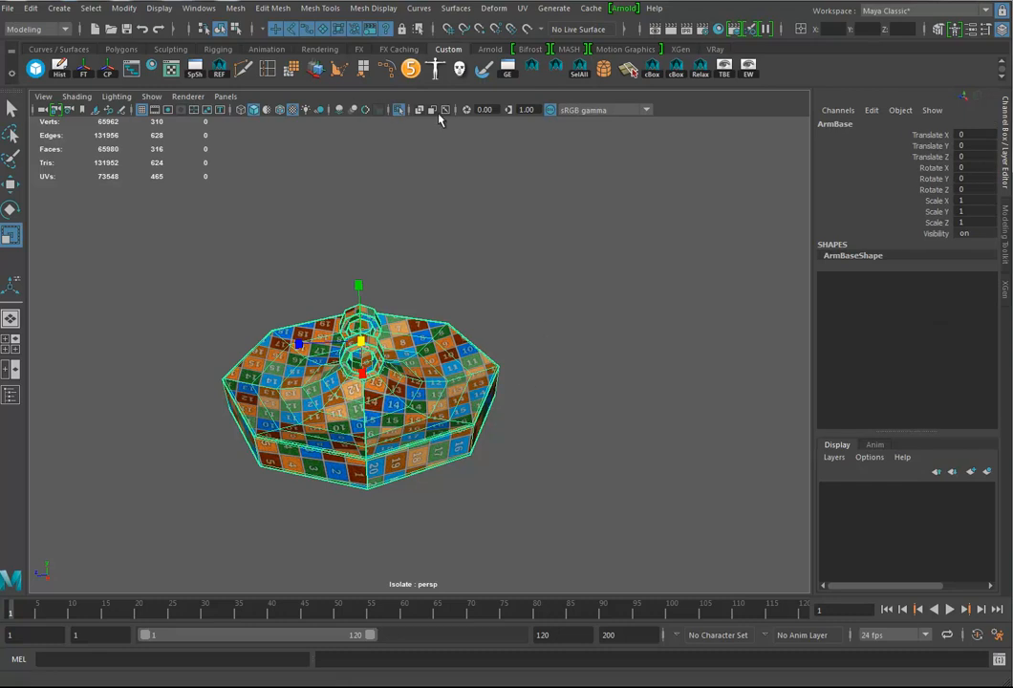
# Turn off isolation to show the full arm assembly and enable smooth mesh preview on ArmBase.
pyautogui.click(403, 112)
pyautogui.keyDown('alt'); pyautogui.moveTo(611, 372); pyautogui.dragTo(457, 383); pyautogui.keyUp('alt')
pyautogui.keyDown('alt'); pyautogui.moveTo(435, 411); pyautogui.dragTo(793, 420, button='right'); pyautogui.keyUp('alt')
pyautogui.keyDown('alt'); pyautogui.moveTo(656, 493); pyautogui.dragTo(586, 341, button='middle'); pyautogui.keyUp('alt')
pyautogui.click(417, 388)
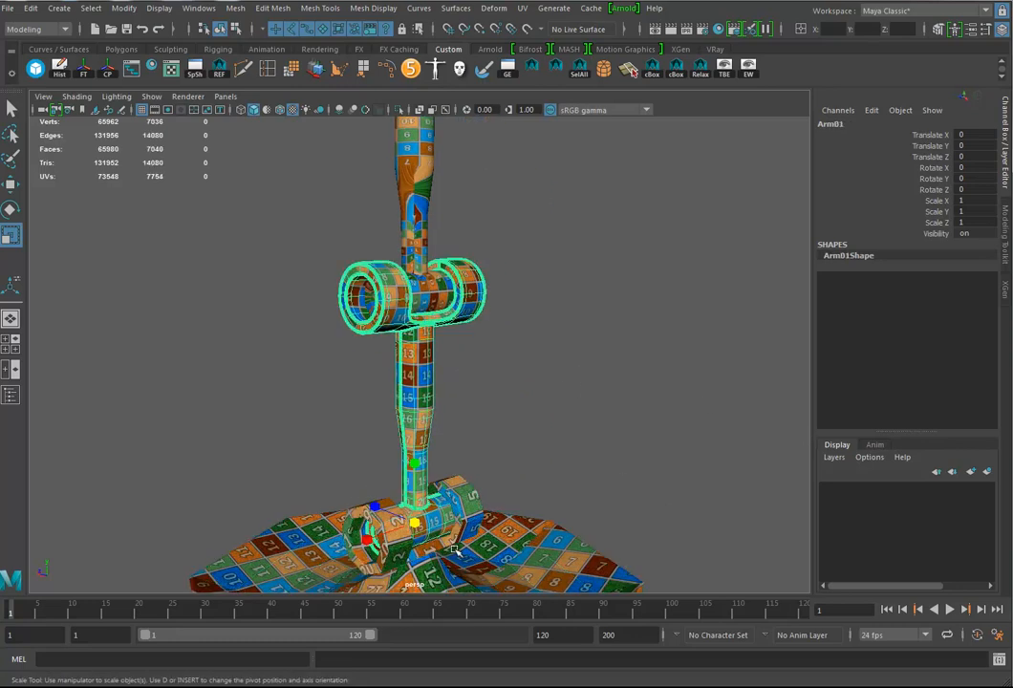
pyautogui.keyDown('alt'); pyautogui.moveTo(471, 475); pyautogui.dragTo(458, 495); pyautogui.keyUp('alt')
pyautogui.keyDown('alt'); pyautogui.moveTo(459, 495); pyautogui.dragTo(506, 357, button='middle'); pyautogui.keyUp('alt')
pyautogui.click(442, 461)
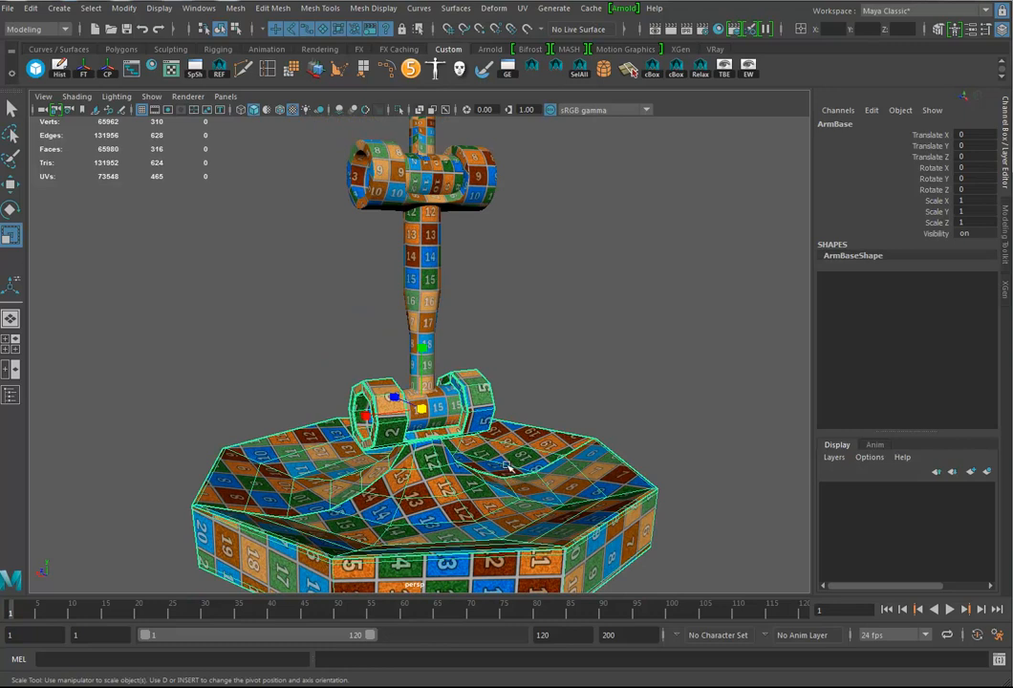
pyautogui.press('3')
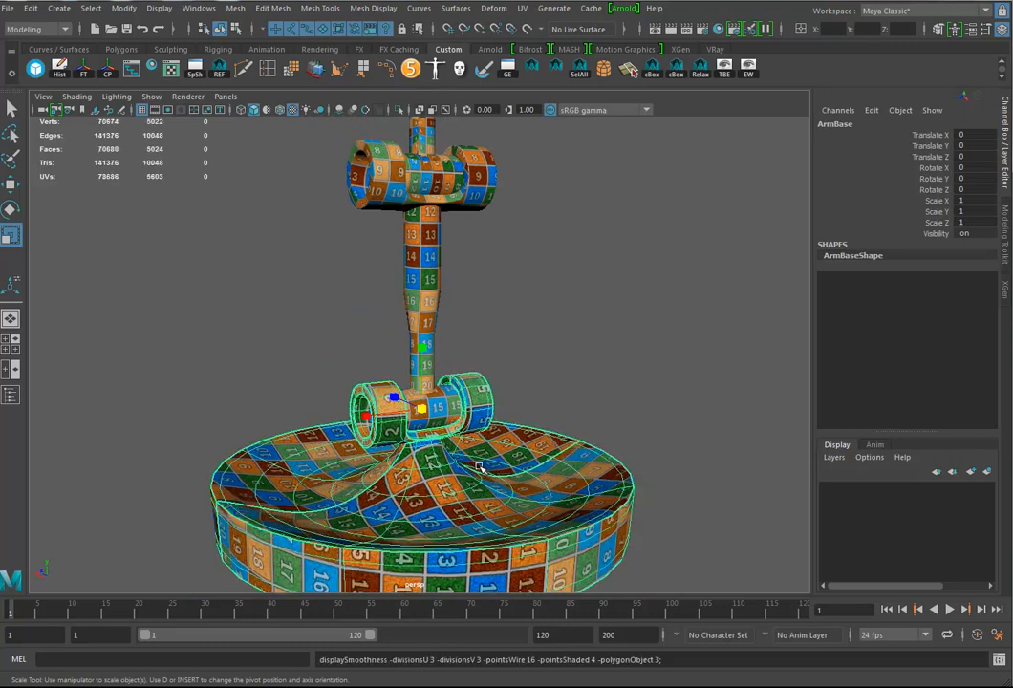
# Set the OpenSubdiv UV Boundary Smoothing of ArmBaseShape to Preserve Edges and Corners.
pyautogui.keyDown('alt'); pyautogui.moveTo(498, 473); pyautogui.dragTo(441, 487); pyautogui.keyUp('alt')
pyautogui.keyDown('alt'); pyautogui.moveTo(441, 486); pyautogui.dragTo(497, 430, button='right'); pyautogui.keyUp('alt')
pyautogui.keyDown('alt'); pyautogui.moveTo(497, 430); pyautogui.dragTo(392, 343); pyautogui.keyUp('alt')
pyautogui.keyDown('alt'); pyautogui.moveTo(382, 339); pyautogui.dragTo(393, 376, button='middle'); pyautogui.keyUp('alt')
pyautogui.keyDown('alt'); pyautogui.moveTo(393, 376); pyautogui.dragTo(329, 359); pyautogui.keyUp('alt')
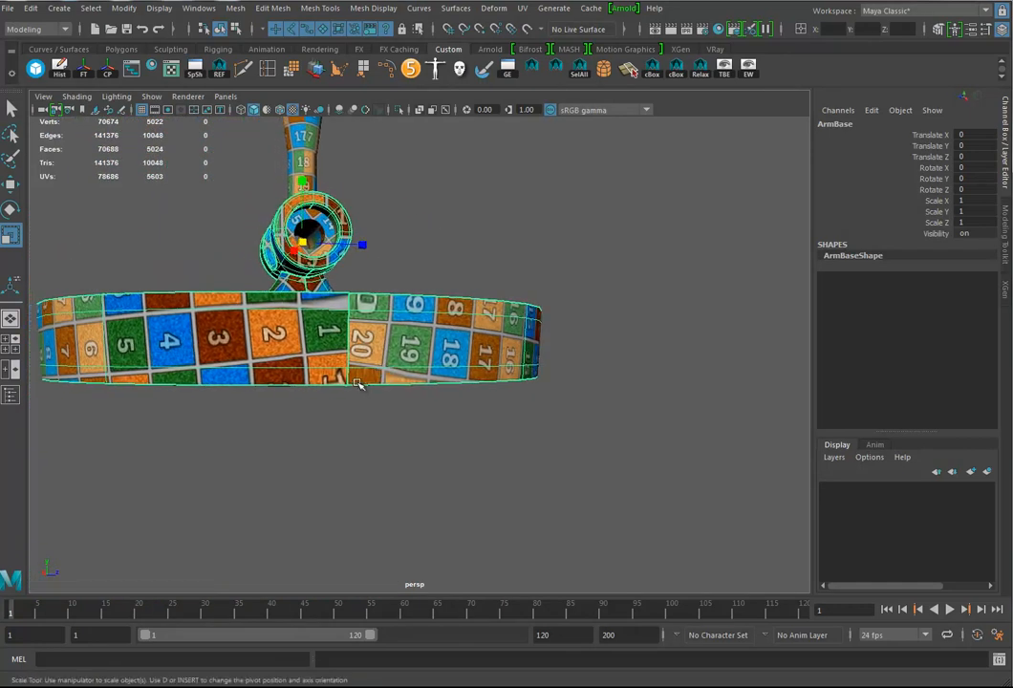
pyautogui.keyDown('alt'); pyautogui.moveTo(297, 315); pyautogui.dragTo(423, 411); pyautogui.keyUp('alt')
pyautogui.hotkey('ctrl', 'a')
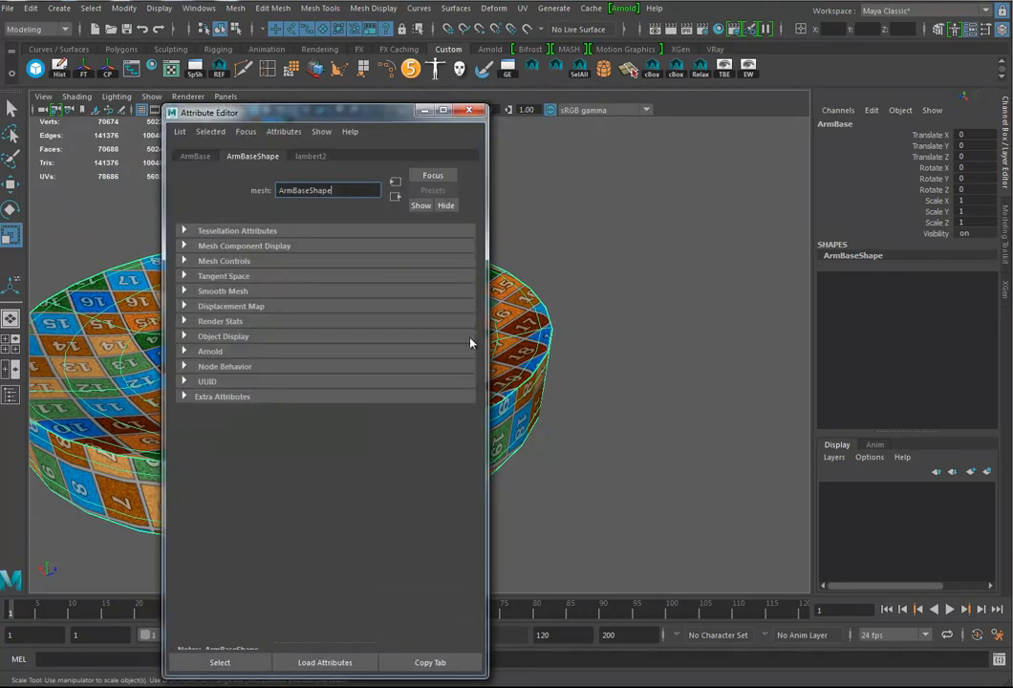
pyautogui.click(209, 293)
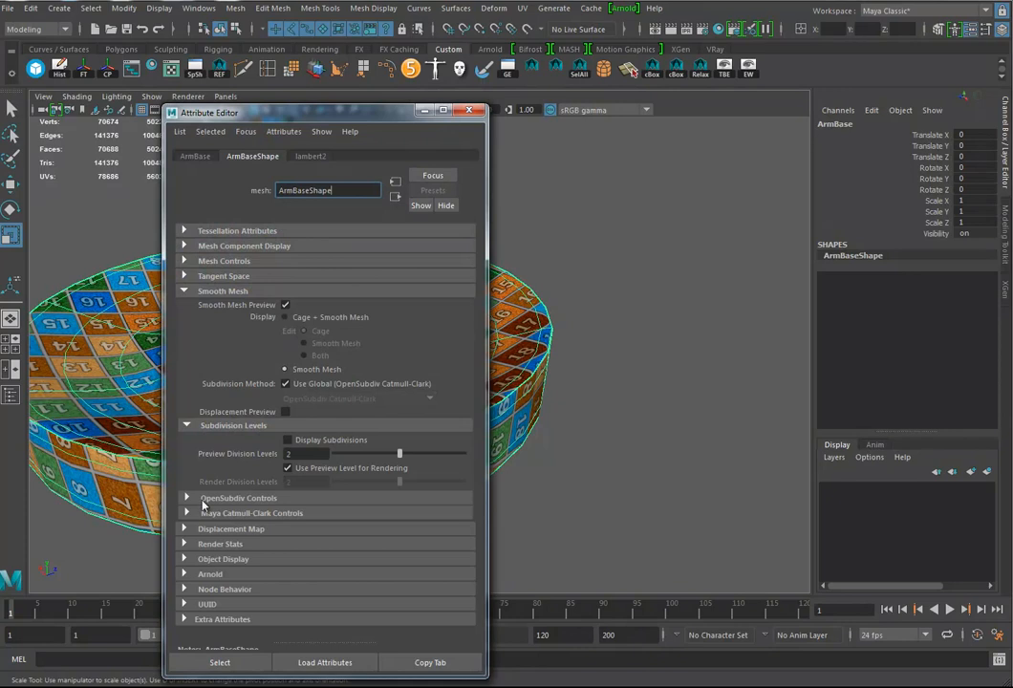
pyautogui.click(203, 500)
pyautogui.click(320, 529)
pyautogui.click(339, 556)
pyautogui.click(469, 111)
# Compare the checker pattern on Arm01 with the arm segments above it, Arm02 and Arm03.
pyautogui.keyDown('alt'); pyautogui.moveTo(430, 163); pyautogui.dragTo(435, 206); pyautogui.keyUp('alt')
pyautogui.keyDown('alt'); pyautogui.moveTo(435, 206); pyautogui.dragTo(506, 535, button='middle'); pyautogui.keyUp('alt')
pyautogui.keyDown('alt'); pyautogui.moveTo(506, 535); pyautogui.dragTo(403, 463, button='right'); pyautogui.keyUp('alt')
pyautogui.keyDown('alt'); pyautogui.moveTo(402, 463); pyautogui.dragTo(445, 383); pyautogui.keyUp('alt')
pyautogui.keyDown('alt'); pyautogui.moveTo(445, 382); pyautogui.dragTo(452, 435, button='middle'); pyautogui.keyUp('alt')
pyautogui.click(397, 256)
pyautogui.keyDown('alt'); pyautogui.moveTo(450, 430); pyautogui.dragTo(612, 318); pyautogui.keyUp('alt')
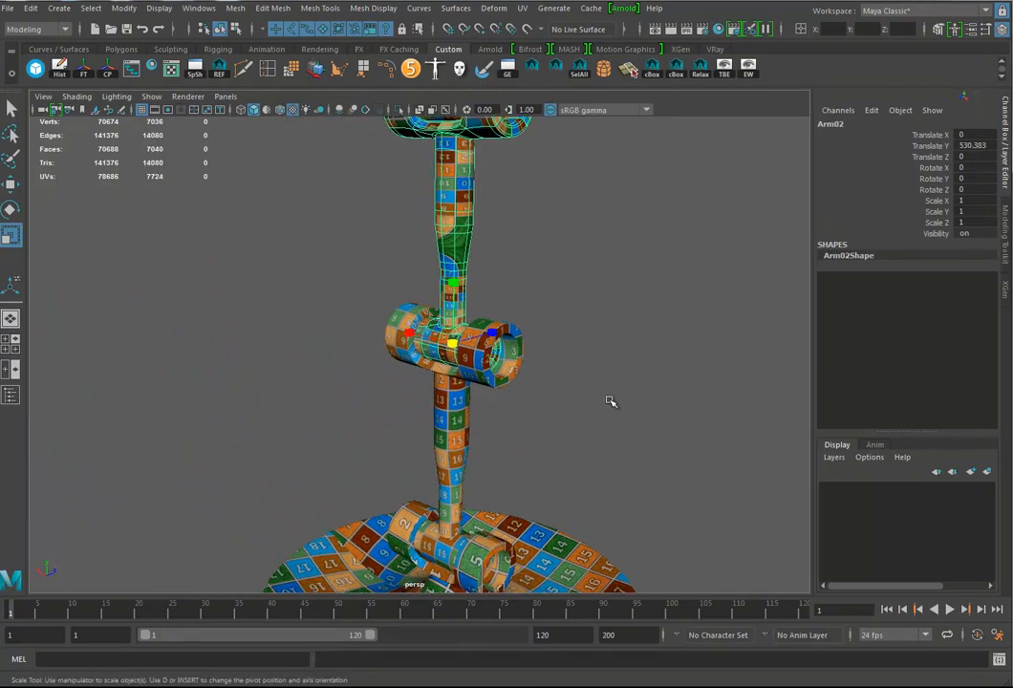
pyautogui.keyDown('alt'); pyautogui.moveTo(587, 389); pyautogui.dragTo(408, 443); pyautogui.keyUp('alt')
pyautogui.click(427, 456)
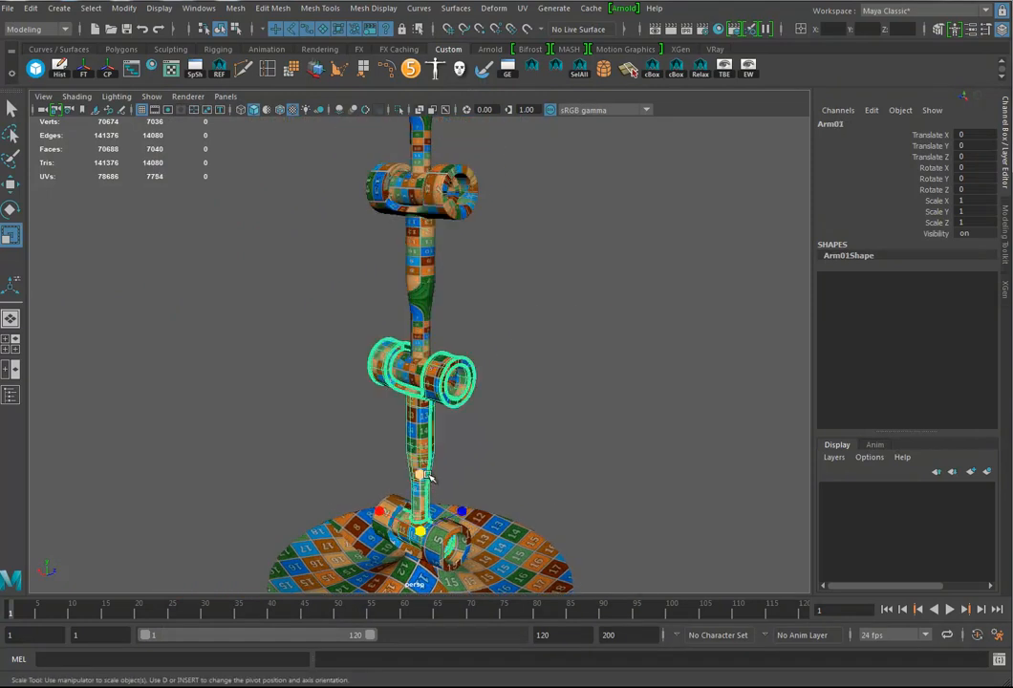
pyautogui.moveTo(365, 245); pyautogui.dragTo(479, 163)
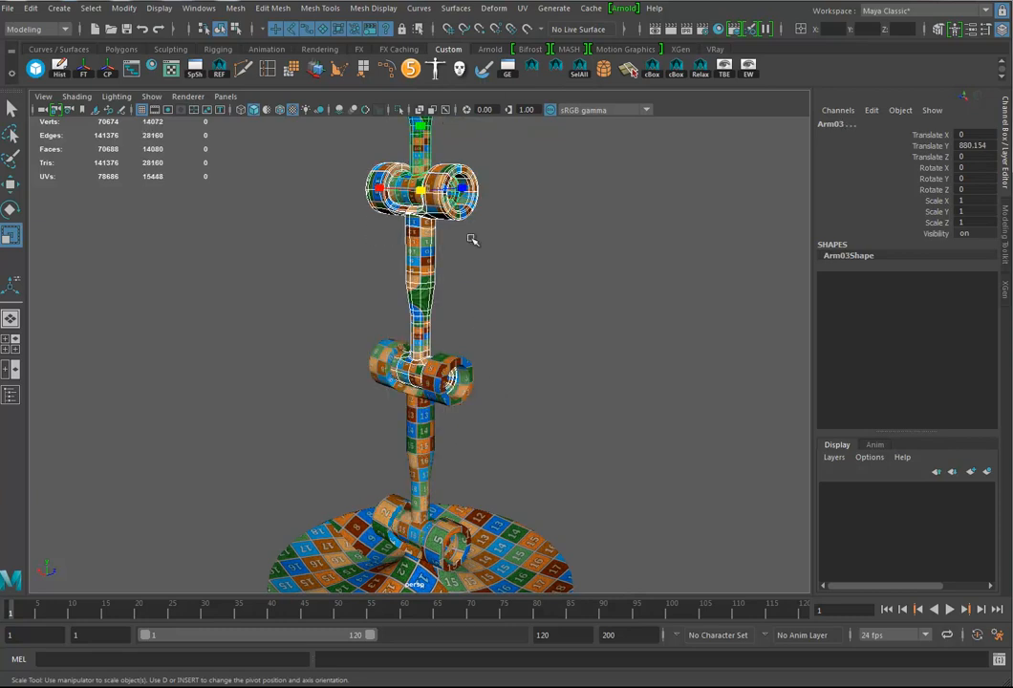
pyautogui.click(427, 424)
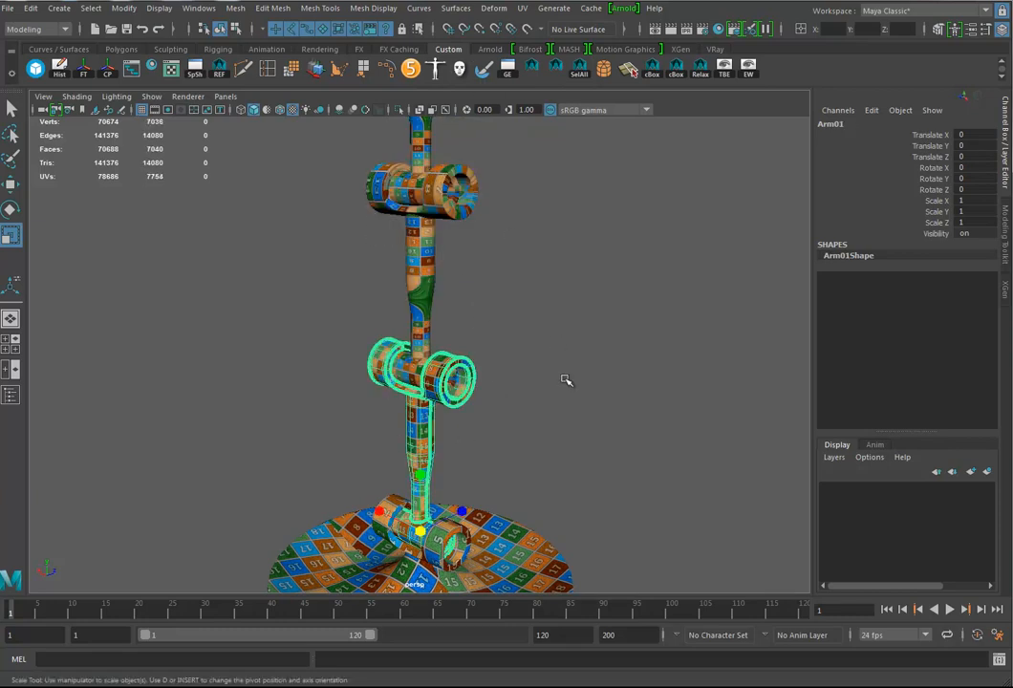
pyautogui.keyDown('alt'); pyautogui.moveTo(516, 397); pyautogui.dragTo(535, 348, button='middle'); pyautogui.keyUp('alt')
pyautogui.keyDown('alt'); pyautogui.moveTo(535, 349); pyautogui.dragTo(625, 344); pyautogui.keyUp('alt')
pyautogui.keyDown('alt'); pyautogui.moveTo(554, 321); pyautogui.dragTo(540, 385); pyautogui.keyUp('alt')
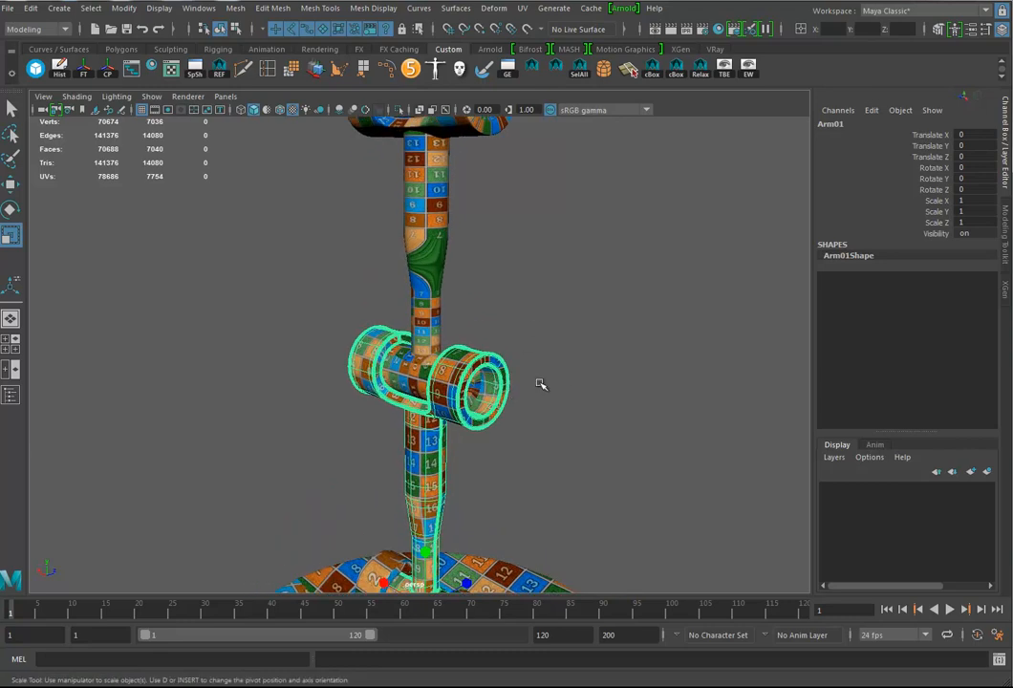
pyautogui.click(438, 282)
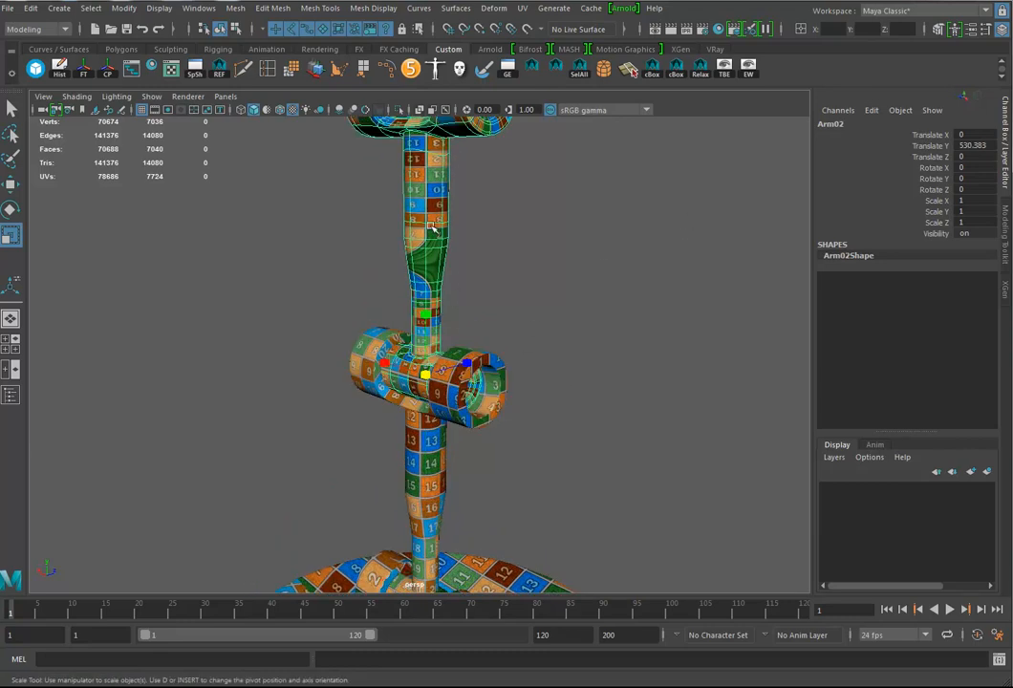
# Transfer attributes from Arm01 to Arm02, using reset transfer settings with the sample space set to Component.
pyautogui.keyDown('alt'); pyautogui.moveTo(460, 297); pyautogui.dragTo(413, 288); pyautogui.keyUp('alt')
pyautogui.click(382, 338)
pyautogui.keyDown('shift'); pyautogui.click(442, 279); pyautogui.keyUp('shift')
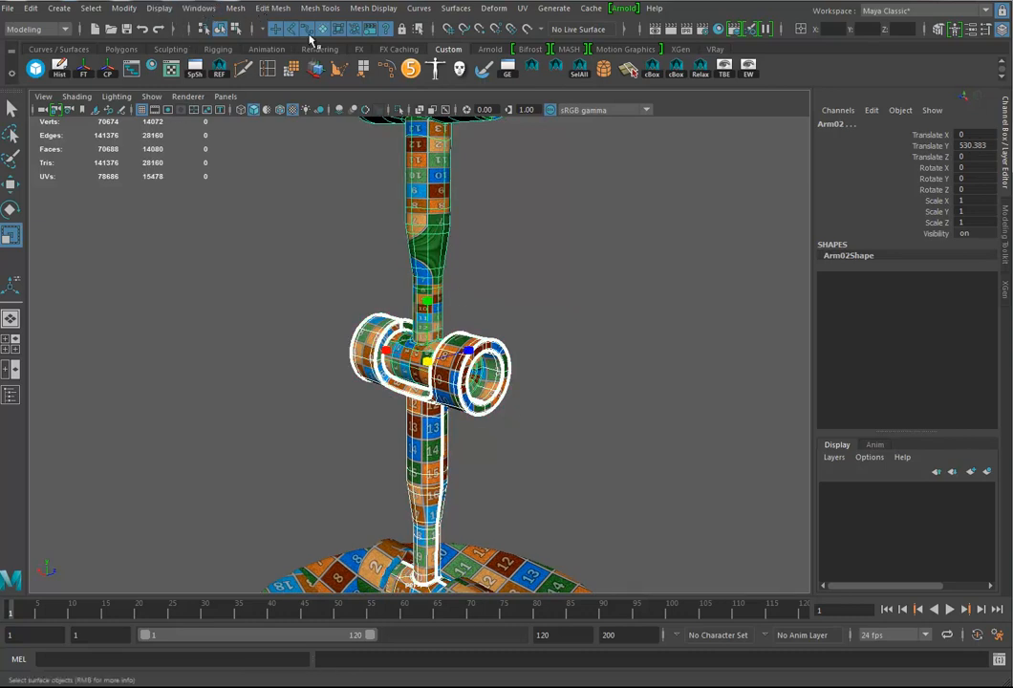
pyautogui.click(235, 8)
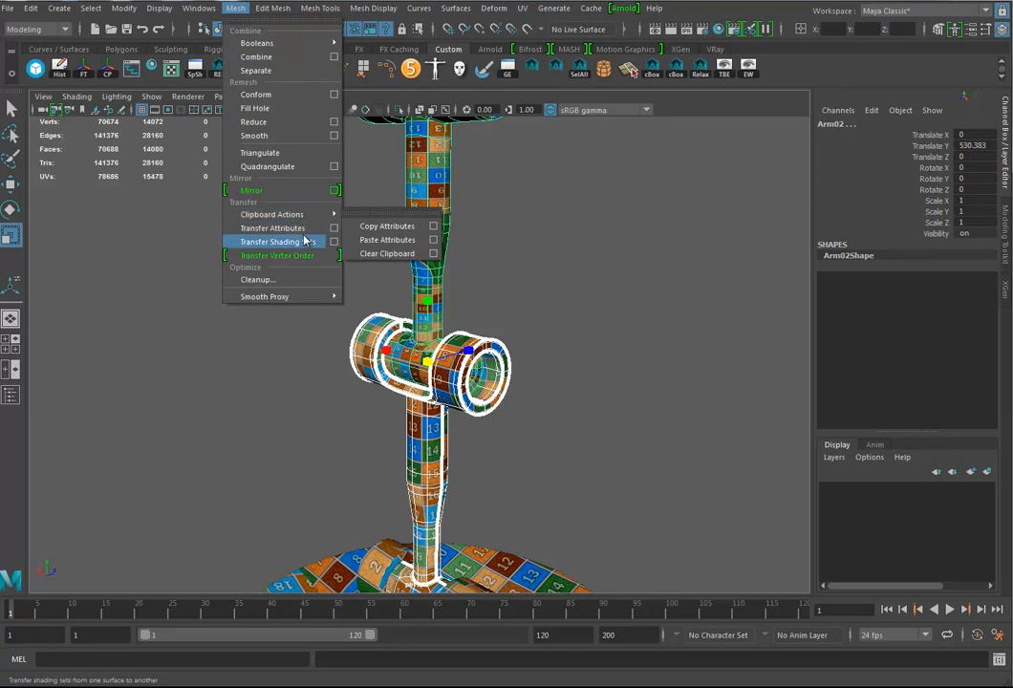
pyautogui.click(334, 229)
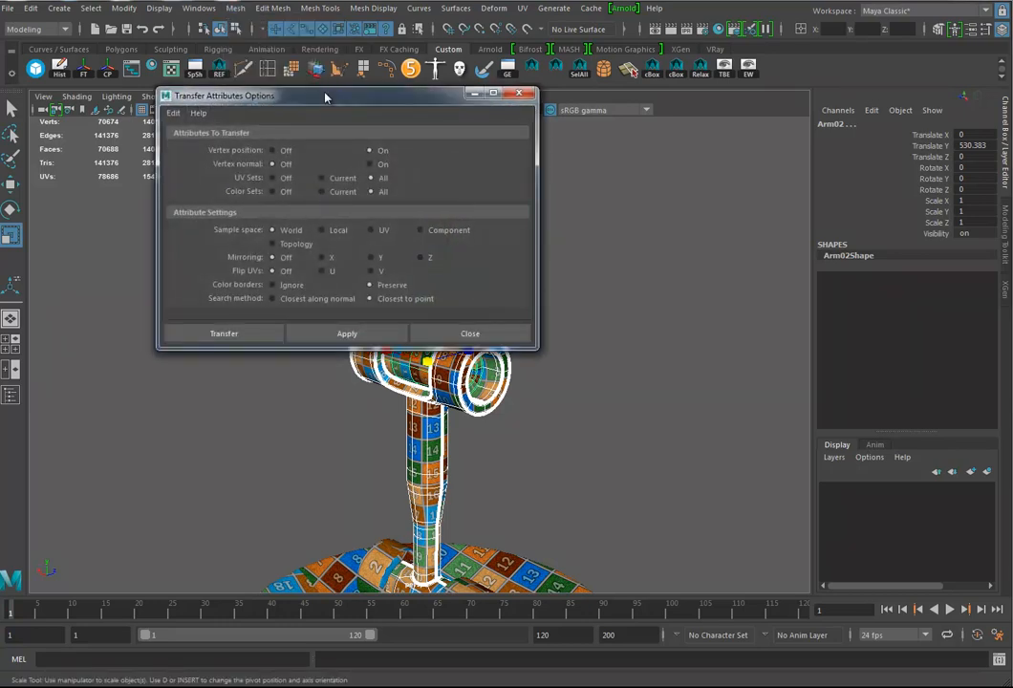
pyautogui.moveTo(321, 97); pyautogui.dragTo(666, 80)
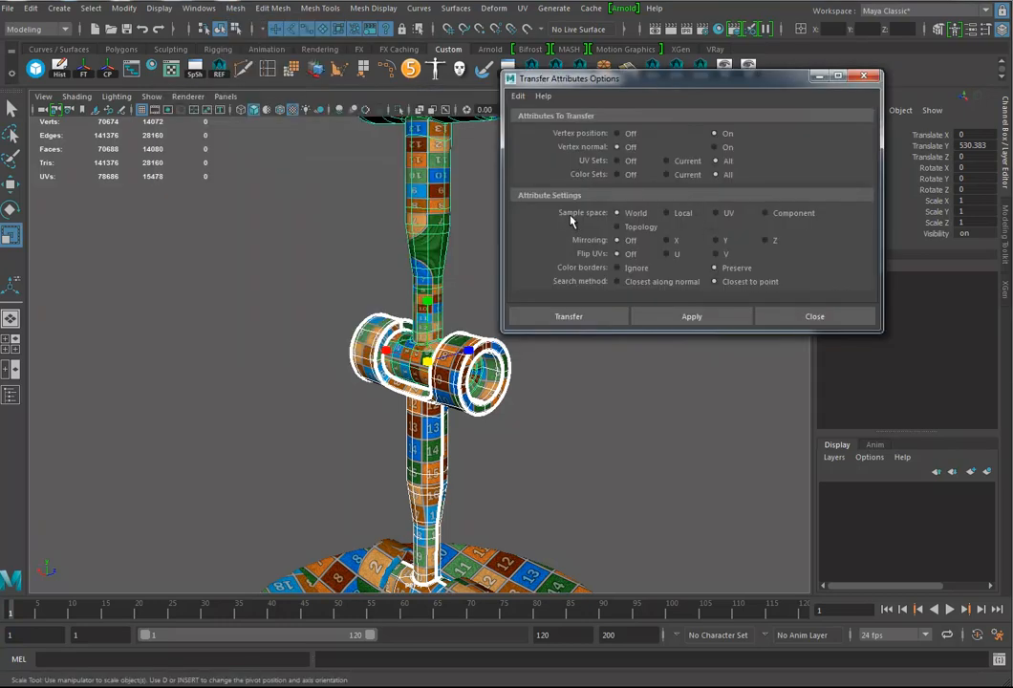
pyautogui.click(517, 96)
pyautogui.click(533, 126)
pyautogui.click(765, 213)
pyautogui.click(708, 321)
# Set the OpenSubdiv UV Boundary Smoothing of Arm02Shape to Preserve Edges and Corners.
pyautogui.keyDown('alt'); pyautogui.moveTo(522, 341); pyautogui.dragTo(468, 414, button='middle'); pyautogui.keyUp('alt')
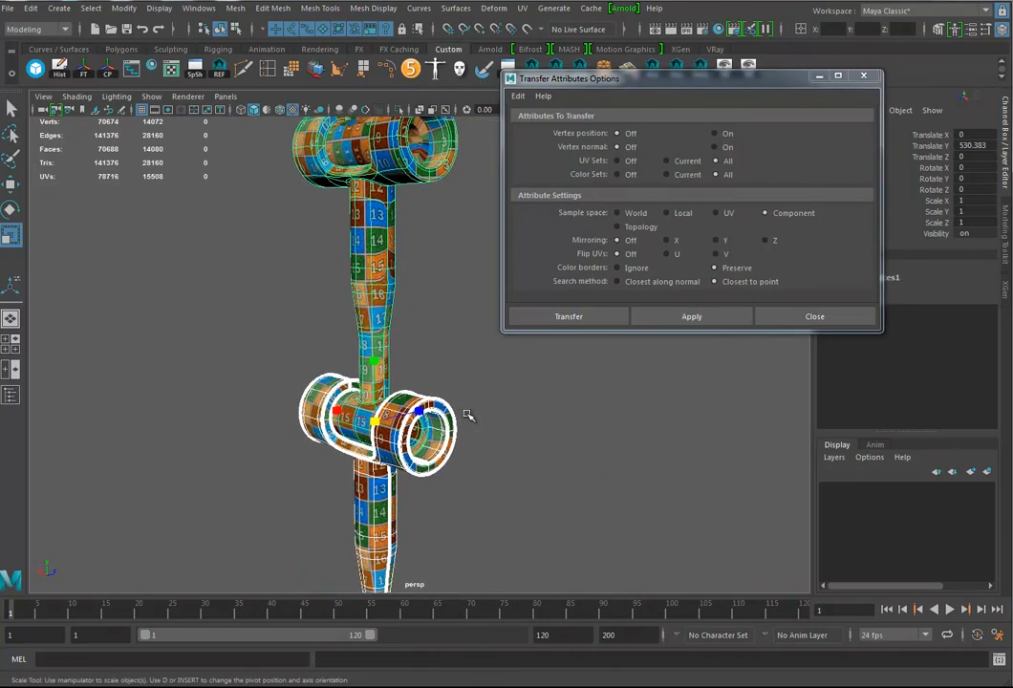
pyautogui.keyDown('alt'); pyautogui.moveTo(404, 294); pyautogui.dragTo(396, 348, button='middle'); pyautogui.keyUp('alt')
pyautogui.scroll(5, 406, 363)
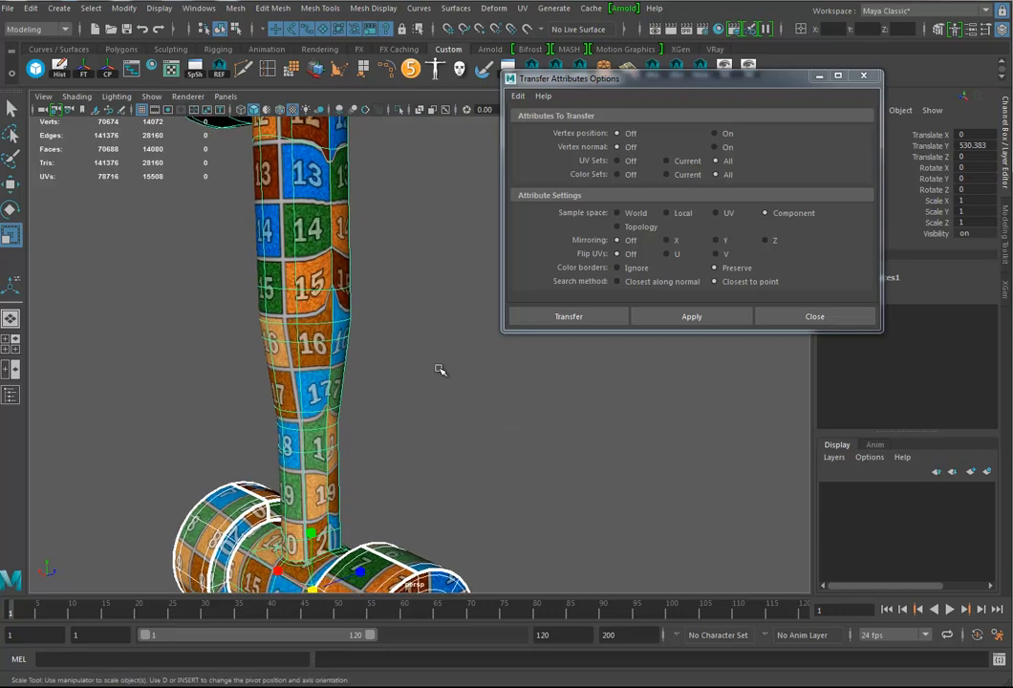
pyautogui.click(325, 275)
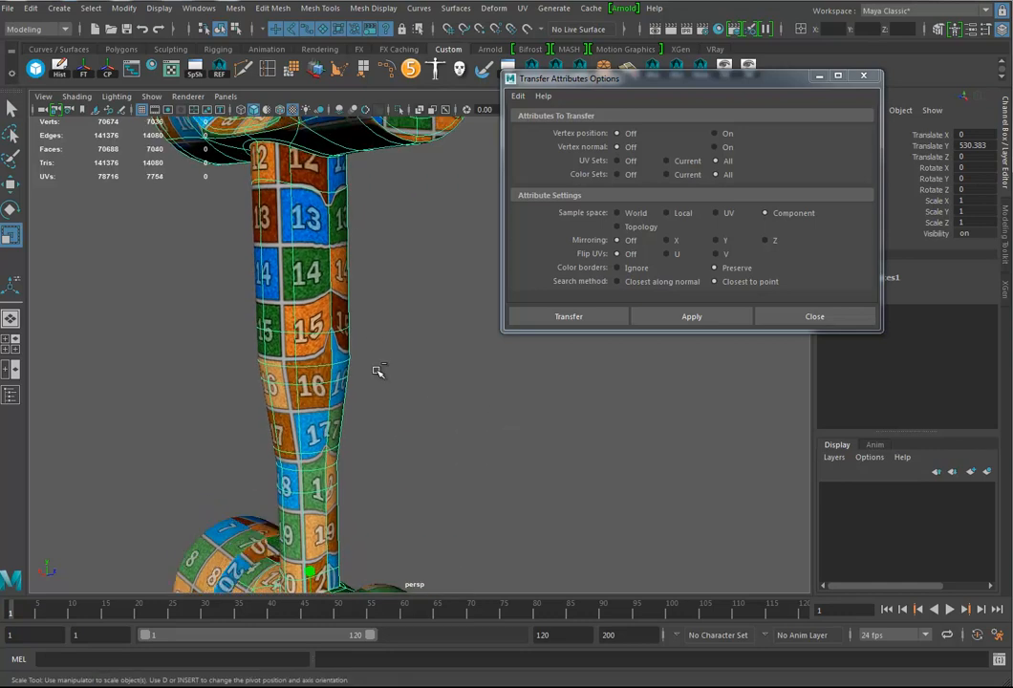
pyautogui.hotkey('ctrl', 'a')
pyautogui.click(334, 528)
pyautogui.click(324, 558)
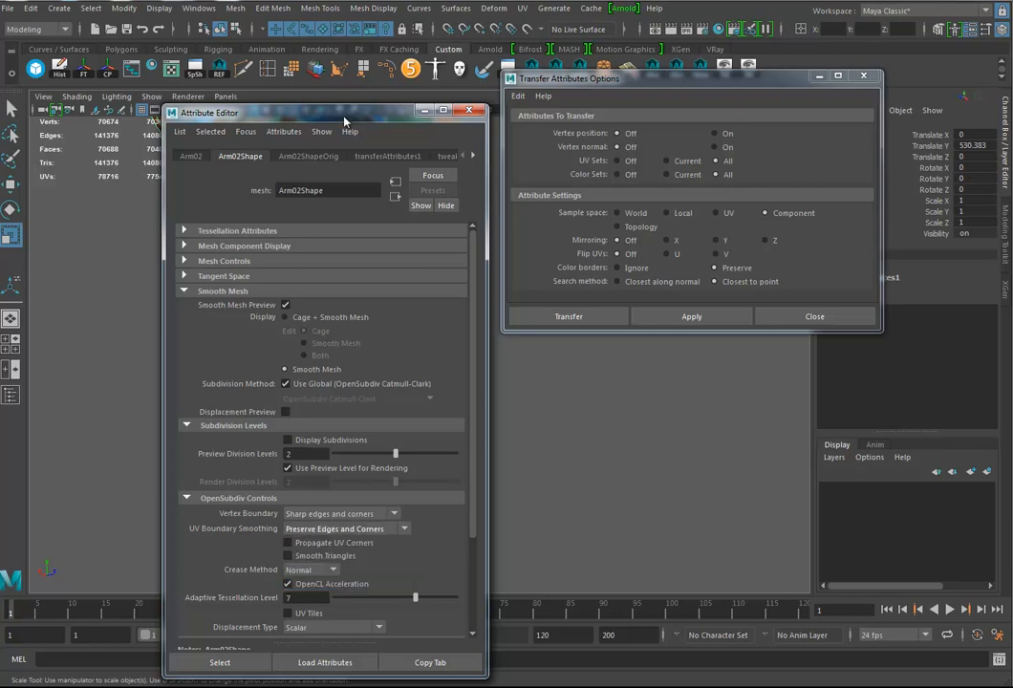
pyautogui.moveTo(346, 116); pyautogui.dragTo(139, 106)
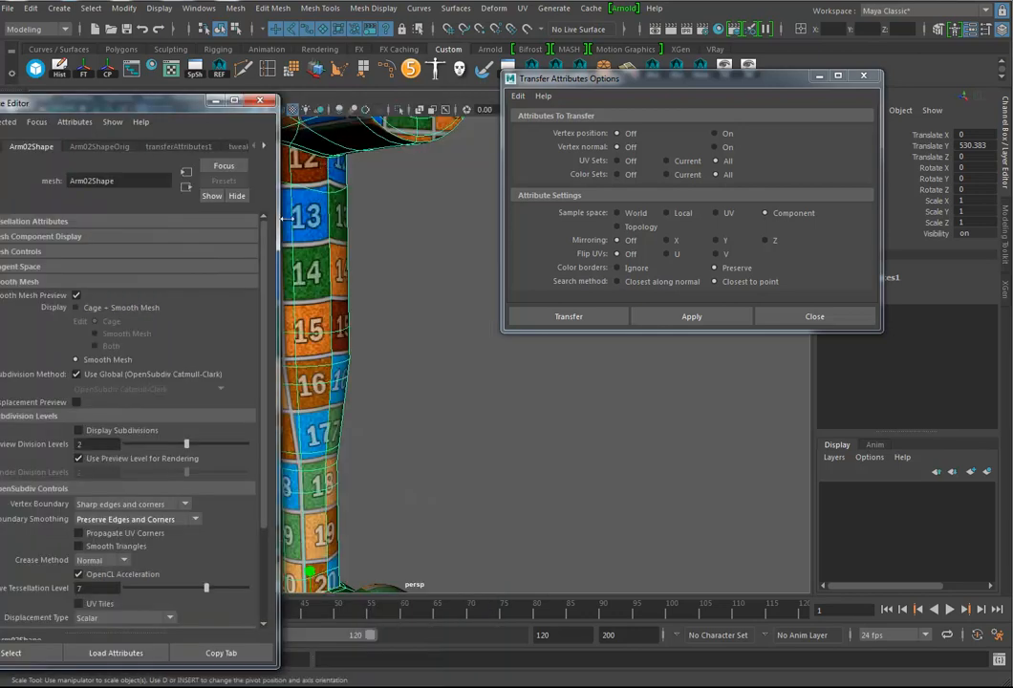
pyautogui.click(260, 100)
# Examine the checker pattern along the arm chain from the base up through the higher arm segments.
pyautogui.scroll(-6, 351, 316)
pyautogui.keyDown('alt'); pyautogui.moveTo(380, 411); pyautogui.dragTo(272, 378, button='right'); pyautogui.keyUp('alt')
pyautogui.keyDown('alt'); pyautogui.moveTo(272, 378); pyautogui.dragTo(272, 291, button='middle'); pyautogui.keyUp('alt')
pyautogui.hotkey('ctrl', 'z')
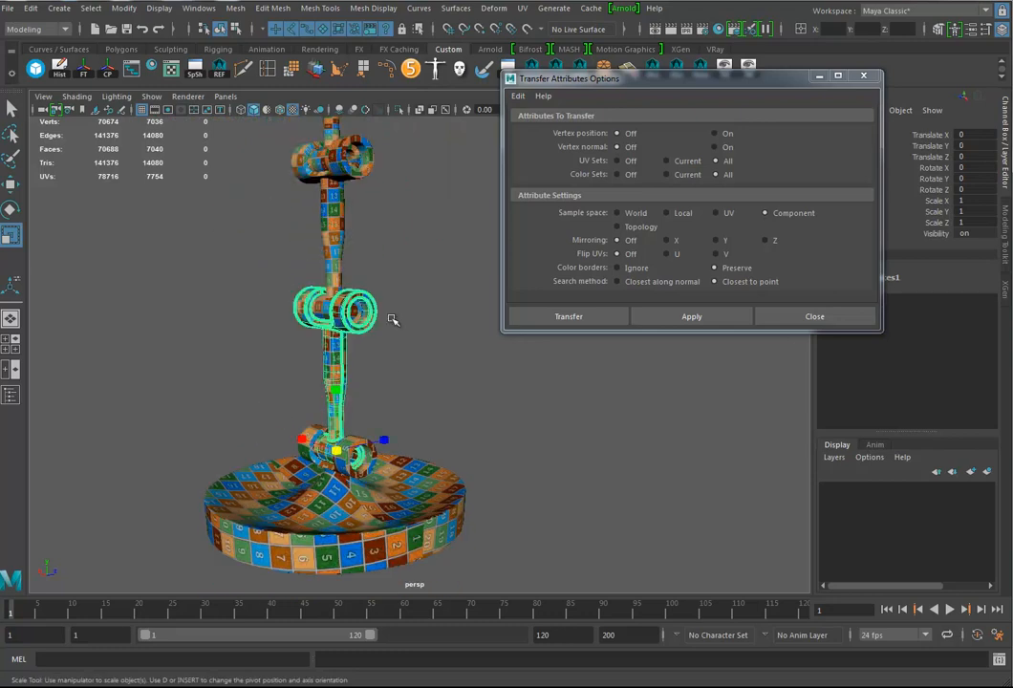
pyautogui.hotkey('ctrl', 'z')
pyautogui.hotkey('ctrl', 'z')
pyautogui.hotkey('ctrl', 'z')
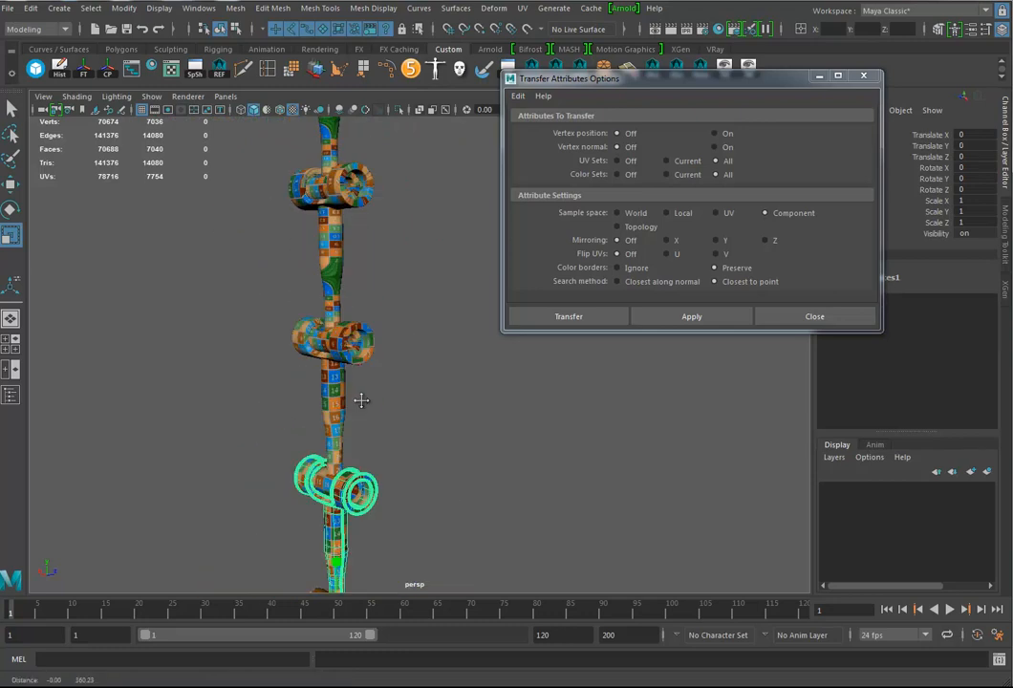
pyautogui.hotkey('ctrl', 'z')
pyautogui.hotkey('ctrl', 'z')
pyautogui.hotkey('ctrl', 'z')
pyautogui.hotkey('ctrl', 'z')
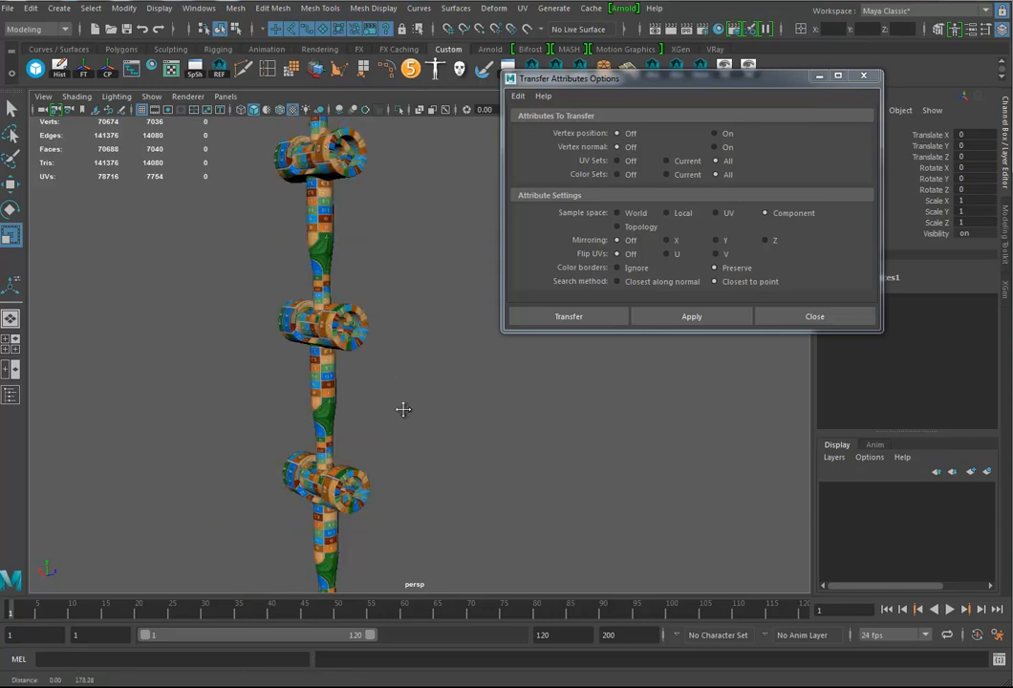
# Isolate the spherical head piece with its neck and hinge joint at the upper end of the arm chain.
pyautogui.click(414, 339)
pyautogui.scroll(3, 414, 340)
pyautogui.scroll(-3, 413, 346)
pyautogui.keyDown('alt'); pyautogui.moveTo(414, 346); pyautogui.dragTo(409, 414); pyautogui.keyUp('alt')
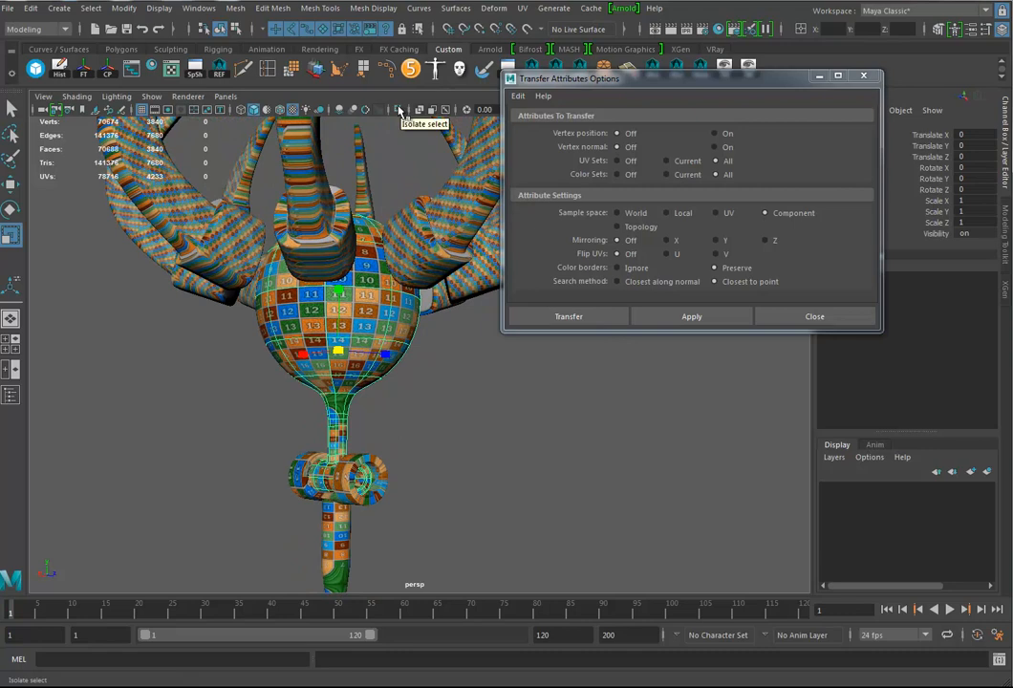
pyautogui.click(399, 110)
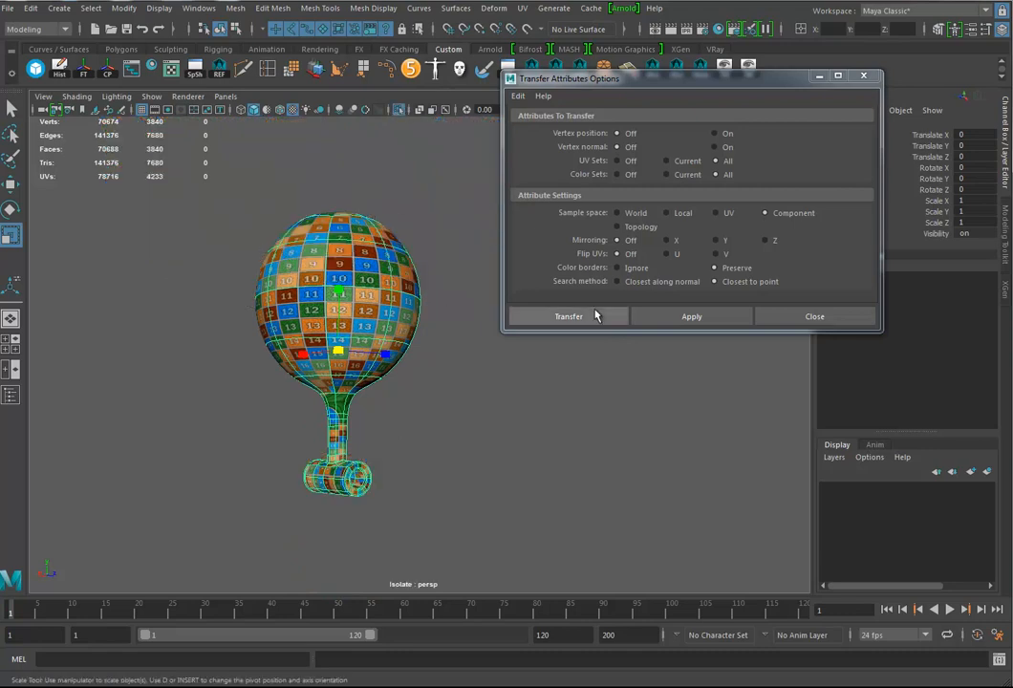
# Close the transfer options, apply a camera-based UV projection to Clawhand, and open the UV Editor.
pyautogui.click(795, 321)
pyautogui.keyDown('alt'); pyautogui.moveTo(504, 375); pyautogui.dragTo(533, 395); pyautogui.keyUp('alt')
pyautogui.scroll(5, 533, 395)
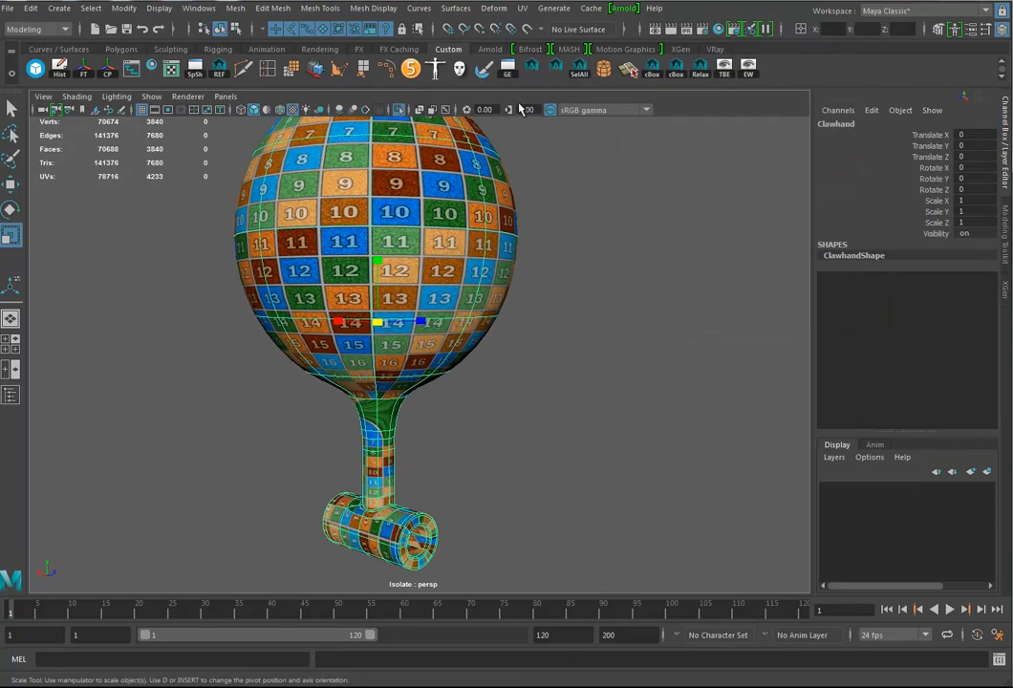
pyautogui.click(523, 9)
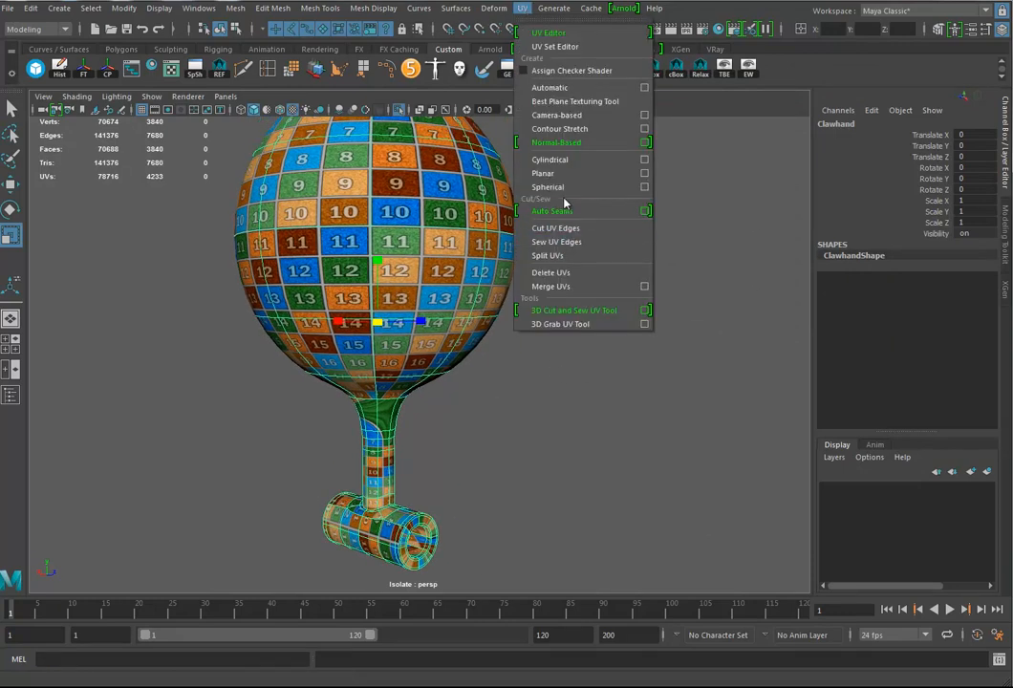
pyautogui.click(558, 116)
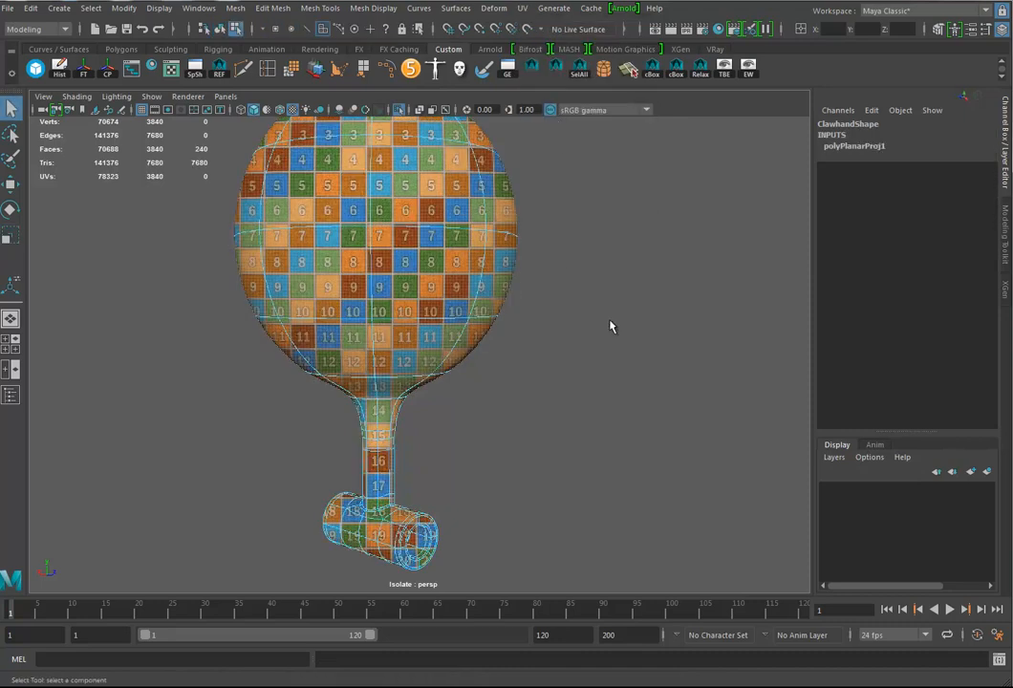
pyautogui.click(171, 69)
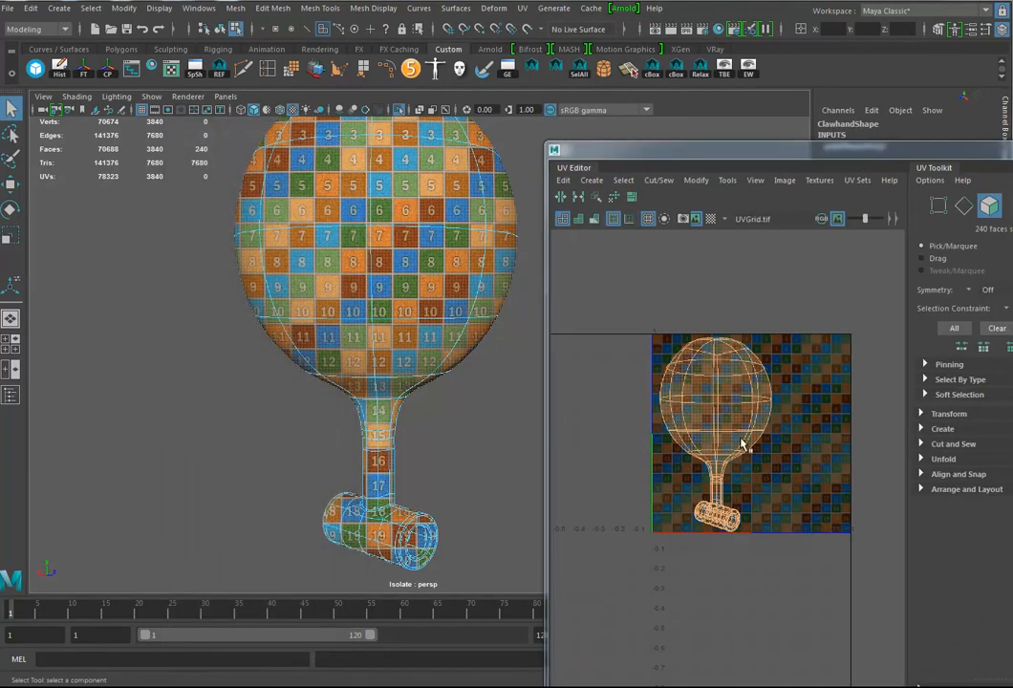
# Show Clawhand unsmoothed and select the seam edge loops along its head and neck, down to the hinge joint.
pyautogui.keyDown('alt'); pyautogui.moveTo(479, 490); pyautogui.dragTo(338, 323); pyautogui.keyUp('alt')
pyautogui.moveTo(339, 323); pyautogui.dragTo(335, 282, button='right')
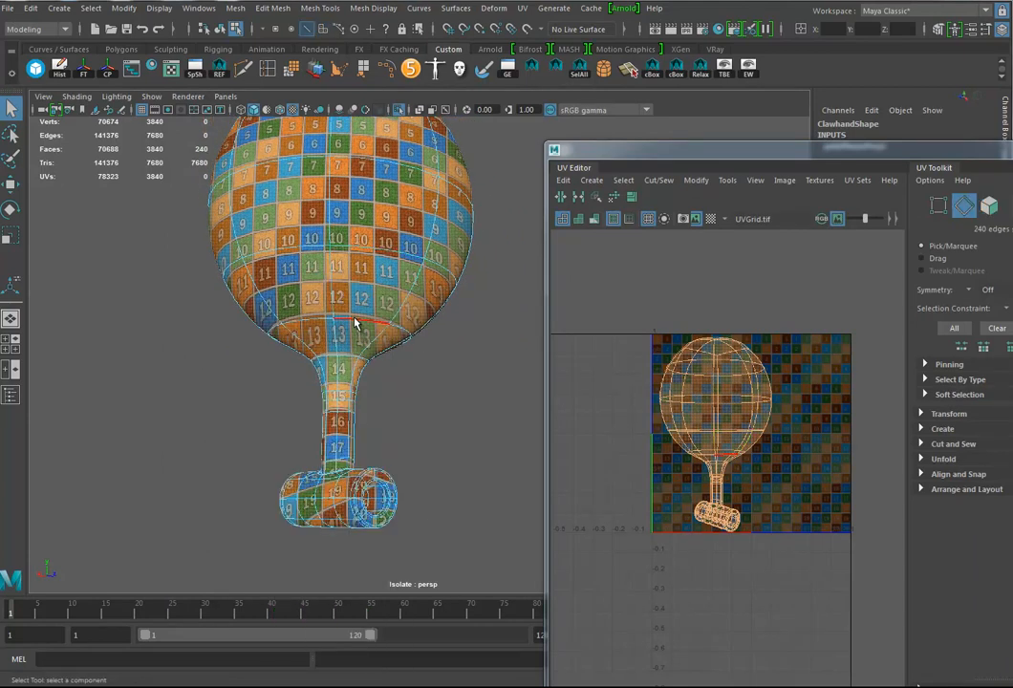
pyautogui.doubleClick(360, 332)
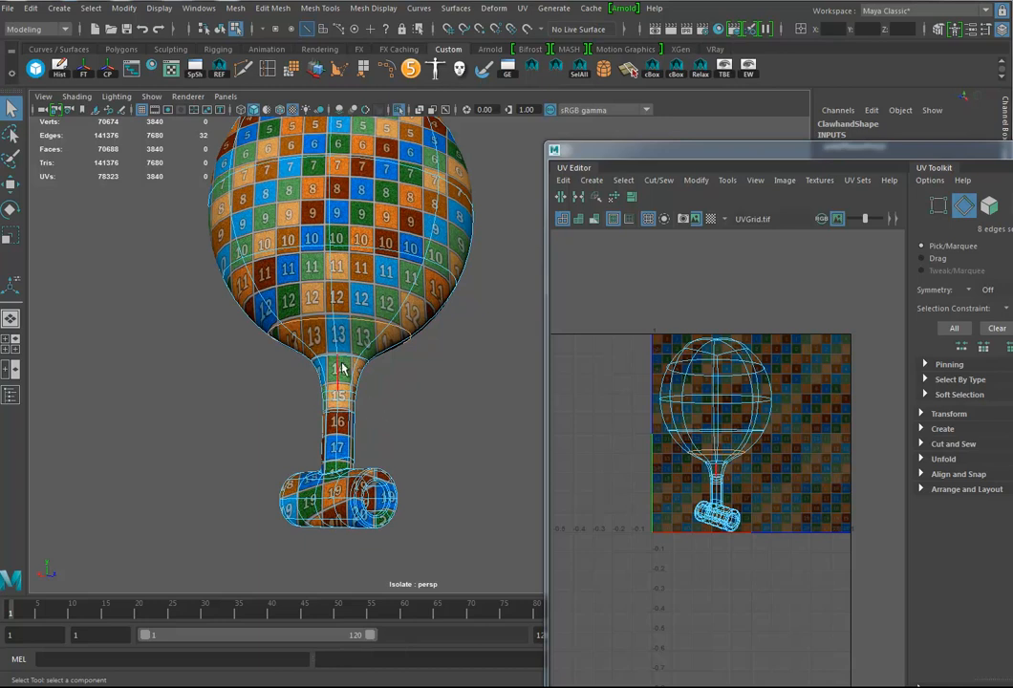
pyautogui.keyDown('alt'); pyautogui.moveTo(387, 421); pyautogui.dragTo(413, 455); pyautogui.keyUp('alt')
pyautogui.keyDown('alt'); pyautogui.moveTo(414, 455); pyautogui.dragTo(449, 486, button='right'); pyautogui.keyUp('alt')
pyautogui.keyDown('alt'); pyautogui.moveTo(449, 486); pyautogui.dragTo(413, 320, button='middle'); pyautogui.keyUp('alt')
pyautogui.keyDown('alt'); pyautogui.moveTo(403, 416); pyautogui.dragTo(565, 448, button='right'); pyautogui.keyUp('alt')
pyautogui.keyDown('alt'); pyautogui.moveTo(163, 549); pyautogui.dragTo(414, 422, button='middle'); pyautogui.keyUp('alt')
pyautogui.press('1')
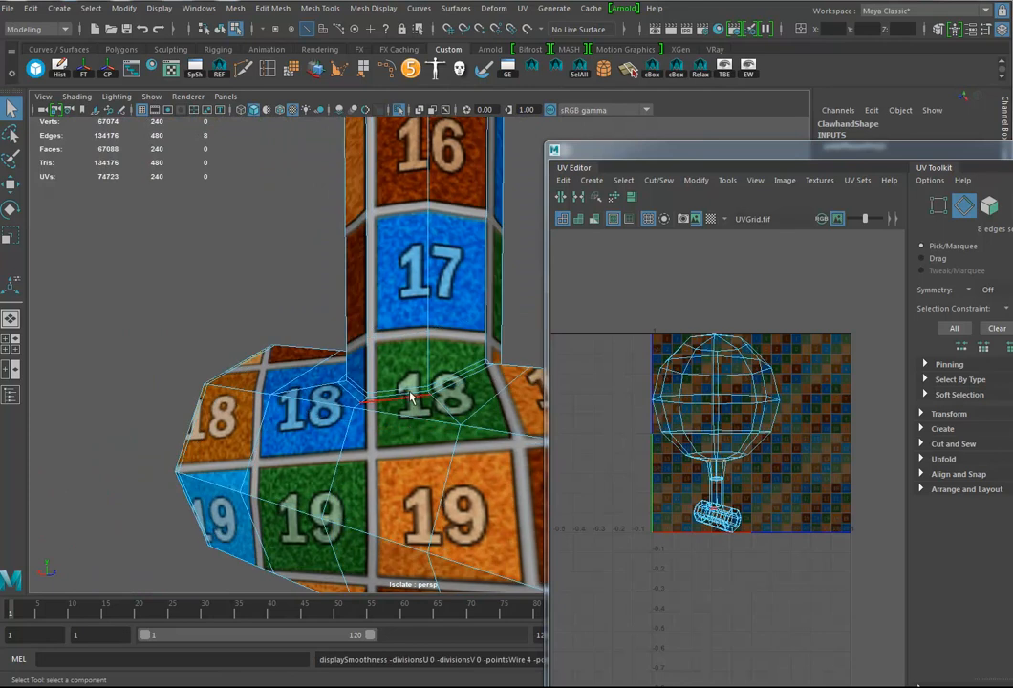
pyautogui.keyDown('alt'); pyautogui.moveTo(466, 395); pyautogui.dragTo(256, 499, button='middle'); pyautogui.keyUp('alt')
pyautogui.keyDown('alt'); pyautogui.moveTo(299, 426); pyautogui.dragTo(295, 397); pyautogui.keyUp('alt')
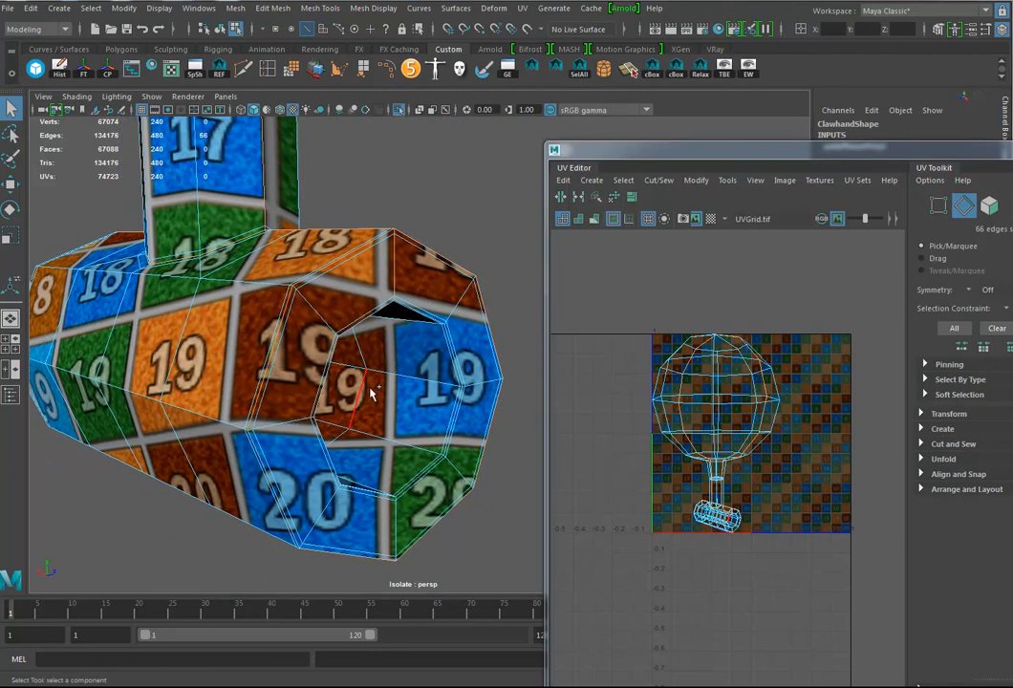
# Add the end rim loops of the hinge cylinder to the seam selection and cut the UVs along the selected edges.
pyautogui.keyDown('shift'); pyautogui.doubleClick(457, 372); pyautogui.keyUp('shift')
pyautogui.keyDown('alt'); pyautogui.moveTo(287, 430); pyautogui.dragTo(401, 428); pyautogui.keyUp('alt')
pyautogui.keyDown('alt'); pyautogui.moveTo(227, 423); pyautogui.dragTo(251, 420); pyautogui.keyUp('alt')
pyautogui.keyDown('alt'); pyautogui.moveTo(272, 420); pyautogui.dragTo(76, 426, button='middle'); pyautogui.keyUp('alt')
pyautogui.keyDown('alt'); pyautogui.moveTo(179, 439); pyautogui.dragTo(330, 424); pyautogui.keyUp('alt')
pyautogui.keyDown('alt'); pyautogui.moveTo(344, 428); pyautogui.dragTo(422, 432, button='right'); pyautogui.keyUp('alt')
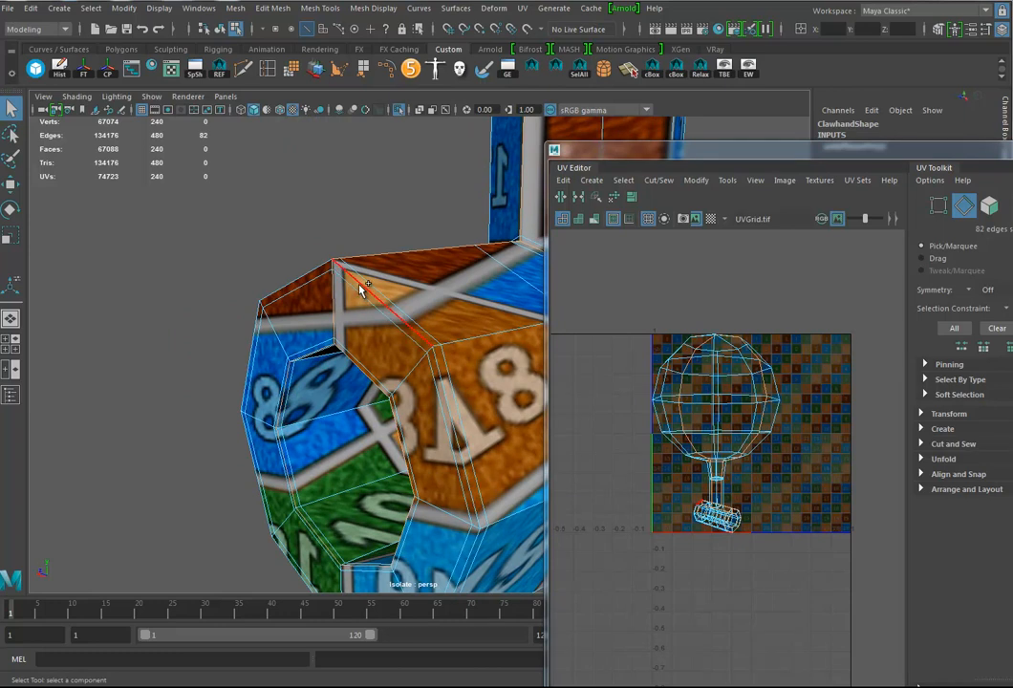
pyautogui.keyDown('shift'); pyautogui.doubleClick(372, 331); pyautogui.keyUp('shift')
pyautogui.keyDown('alt'); pyautogui.moveTo(372, 330); pyautogui.dragTo(279, 441, button='right'); pyautogui.keyUp('alt')
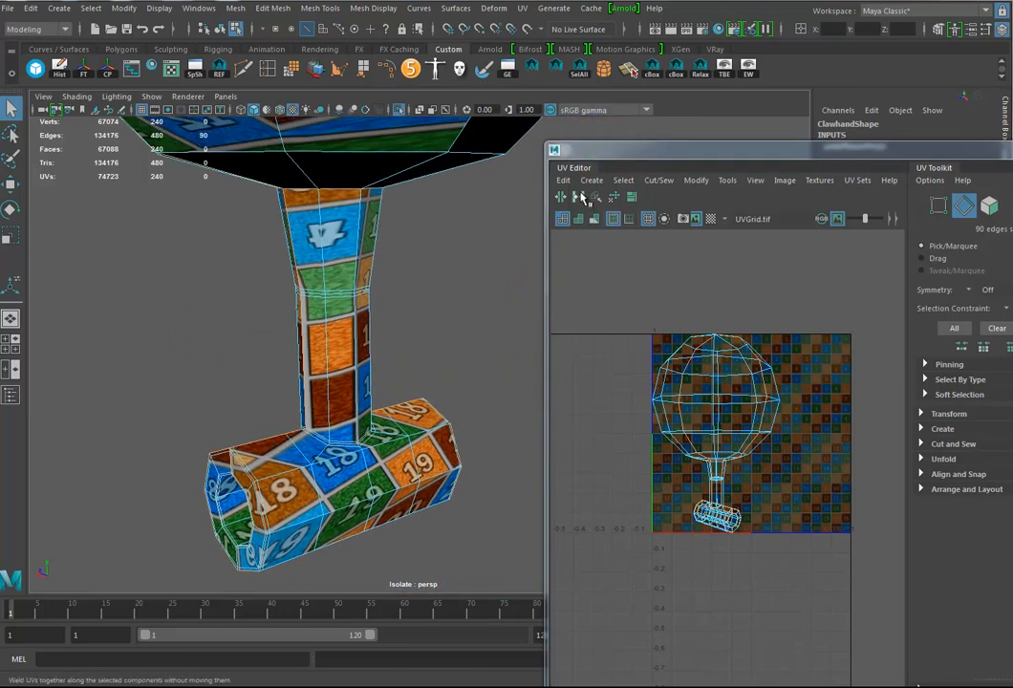
pyautogui.click(569, 198)
pyautogui.press('r')
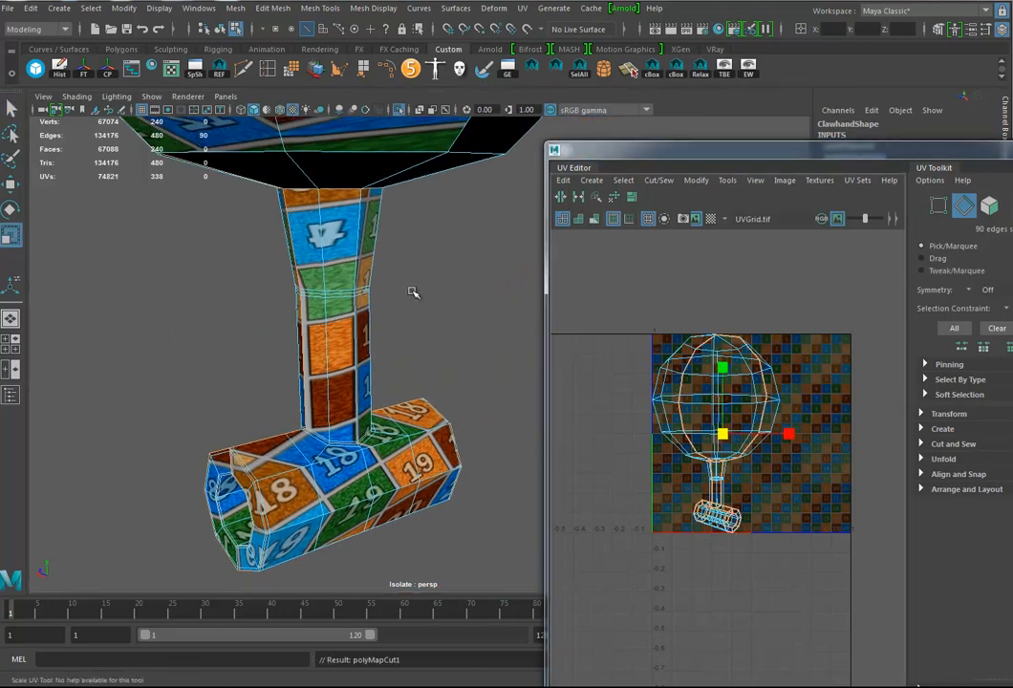
# Examine the cut seams around the hinge, neck and head in plain untextured shading.
pyautogui.click(719, 71)
pyautogui.press('5')
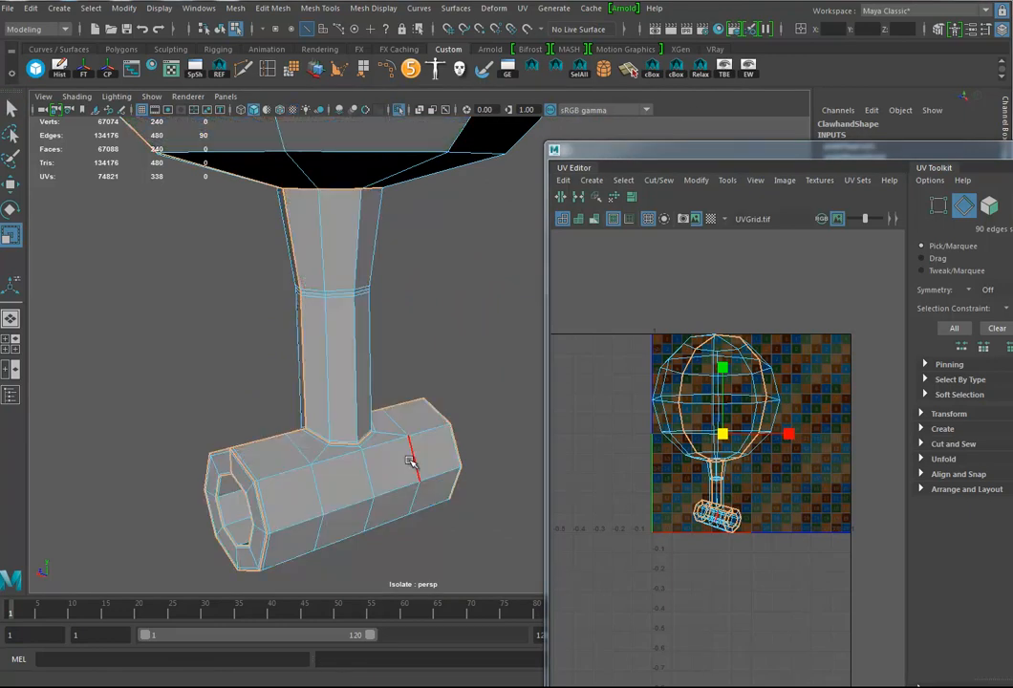
pyautogui.keyDown('alt'); pyautogui.moveTo(404, 414); pyautogui.dragTo(301, 393); pyautogui.keyUp('alt')
pyautogui.keyDown('alt'); pyautogui.moveTo(301, 393); pyautogui.dragTo(445, 396, button='middle'); pyautogui.keyUp('alt')
pyautogui.keyDown('alt'); pyautogui.moveTo(445, 395); pyautogui.dragTo(356, 423); pyautogui.keyUp('alt')
pyautogui.moveTo(355, 424)
pyautogui.keyDown('alt'); pyautogui.mouseDown(button='right')
pyautogui.moveTo(347, 430)
pyautogui.moveTo(359, 426)
pyautogui.mouseUp(button='right'); pyautogui.keyUp('alt')
pyautogui.keyDown('alt'); pyautogui.moveTo(340, 409); pyautogui.dragTo(352, 461, button='middle'); pyautogui.keyUp('alt')
pyautogui.keyDown('alt'); pyautogui.moveTo(356, 351); pyautogui.dragTo(378, 487, button='middle'); pyautogui.keyUp('alt')
pyautogui.keyDown('alt'); pyautogui.moveTo(377, 486); pyautogui.dragTo(234, 411, button='right'); pyautogui.keyUp('alt')
pyautogui.keyDown('alt'); pyautogui.moveTo(397, 400); pyautogui.dragTo(390, 458, button='middle'); pyautogui.keyUp('alt')
pyautogui.keyDown('alt'); pyautogui.moveTo(389, 458); pyautogui.dragTo(488, 441); pyautogui.keyUp('alt')
pyautogui.keyDown('alt'); pyautogui.moveTo(417, 307); pyautogui.dragTo(416, 350); pyautogui.keyUp('alt')
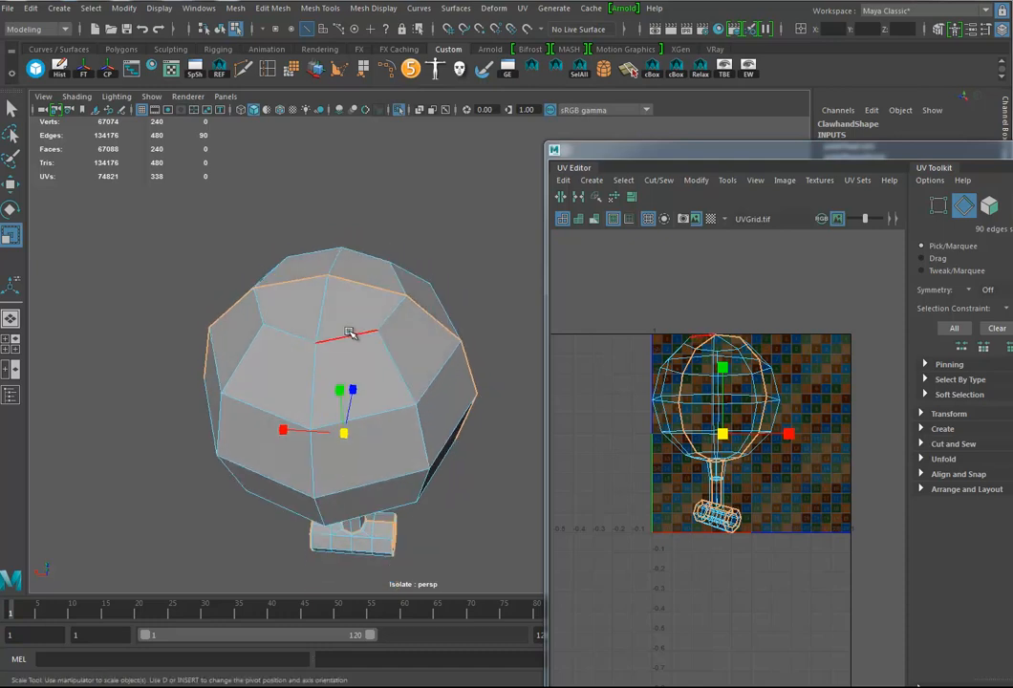
# Select the edge ring around the head's top cap and cut the UVs along it.
pyautogui.click(349, 334)
pyautogui.keyDown('shift'); pyautogui.click(401, 276); pyautogui.keyUp('shift')
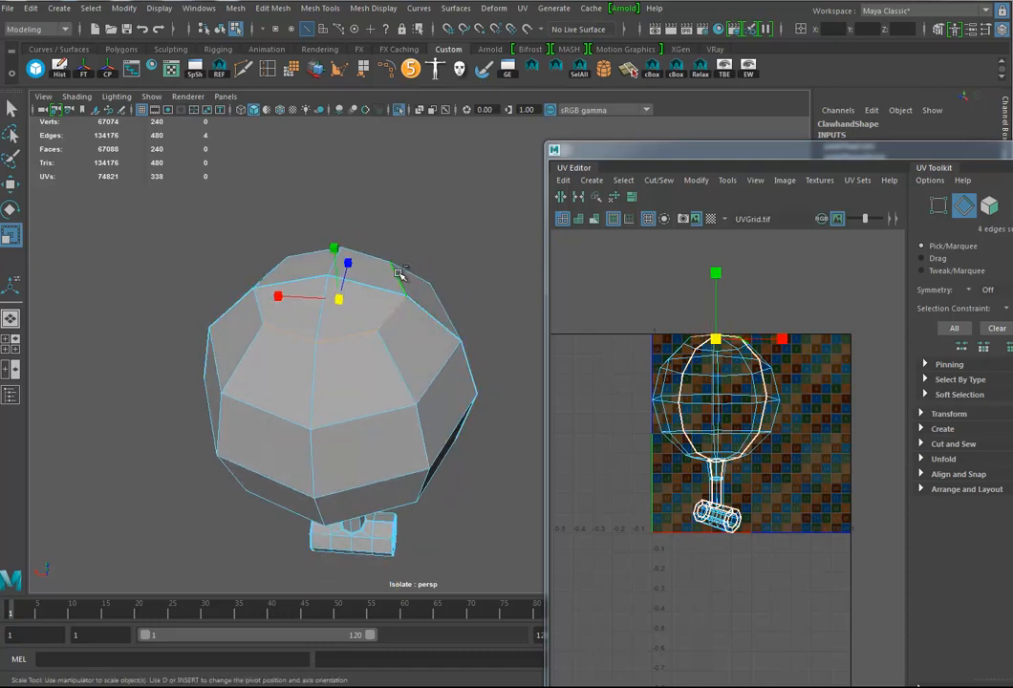
pyautogui.keyDown('shift'); pyautogui.click(278, 258); pyautogui.keyUp('shift')
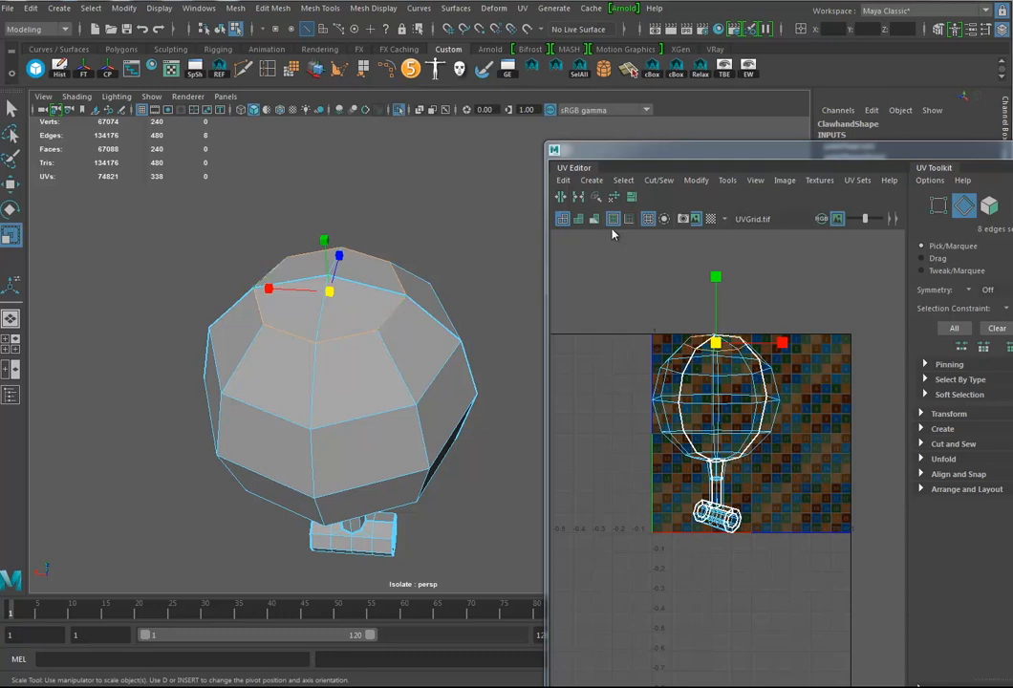
pyautogui.click(563, 197)
# Sew the UVs along the two former seam edges crossing the head's top cap.
pyautogui.click(409, 295)
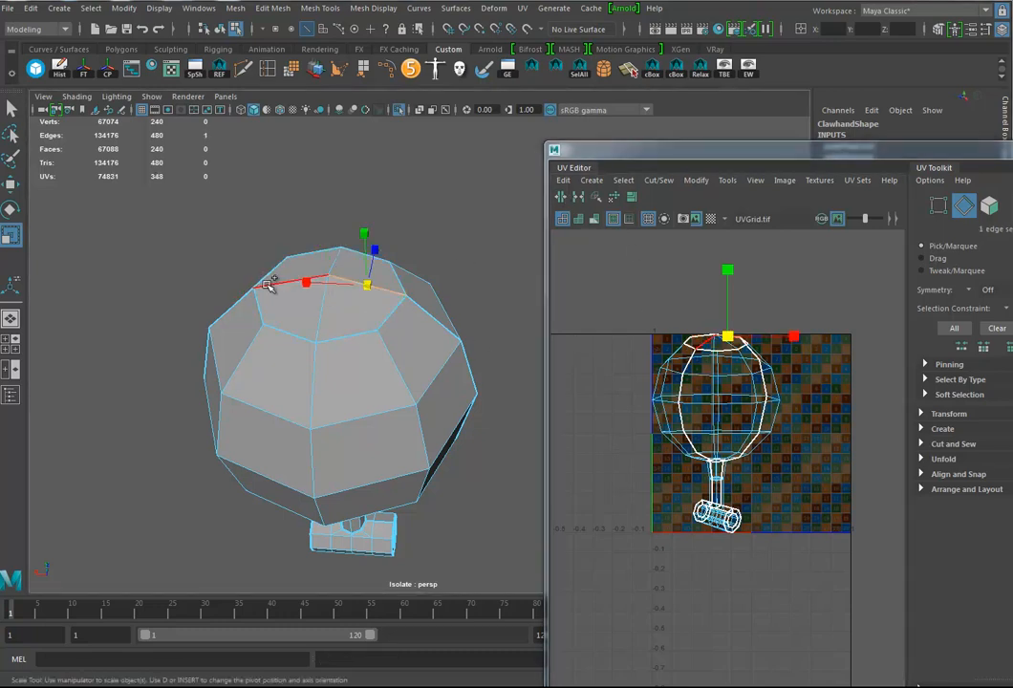
pyautogui.keyDown('shift'); pyautogui.click(268, 284); pyautogui.keyUp('shift')
pyautogui.click(577, 196)
pyautogui.moveTo(401, 378)
pyautogui.keyDown('alt'); pyautogui.mouseDown()
pyautogui.moveTo(372, 351)
pyautogui.moveTo(434, 391)
pyautogui.moveTo(452, 354)
pyautogui.moveTo(437, 395)
pyautogui.moveTo(389, 377)
pyautogui.moveTo(411, 374)
pyautogui.mouseUp(); pyautogui.keyUp('alt')
# Select all of Clawhand's UVs, unfold them, and display the checker texture on the model.
pyautogui.moveTo(723, 447); pyautogui.dragTo(674, 442, button='right')
pyautogui.moveTo(644, 324); pyautogui.dragTo(853, 533)
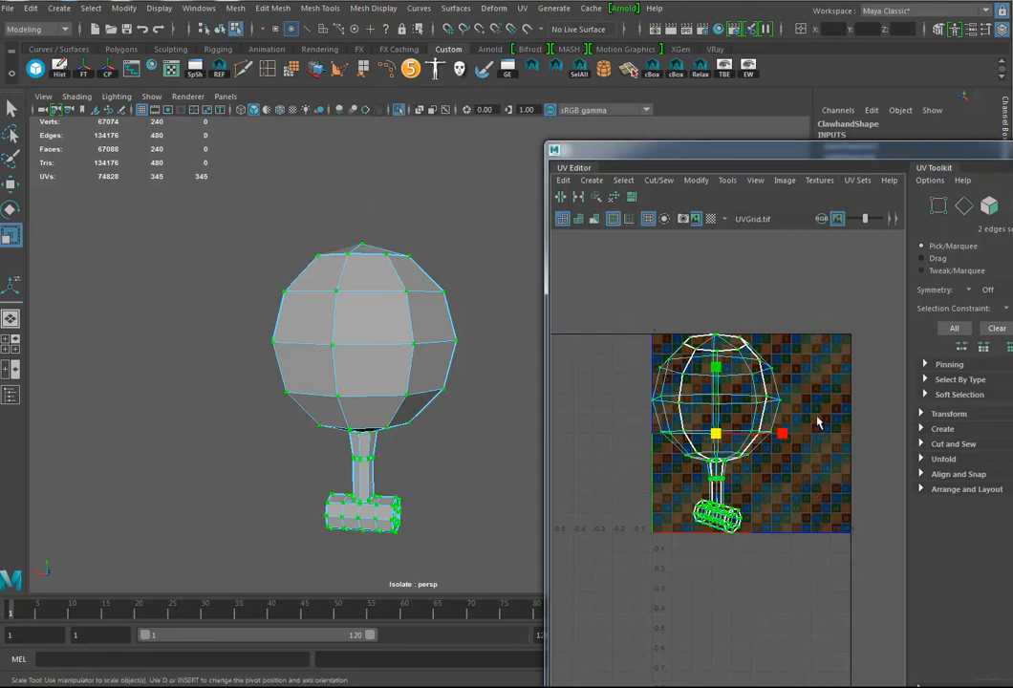
pyautogui.click(613, 197)
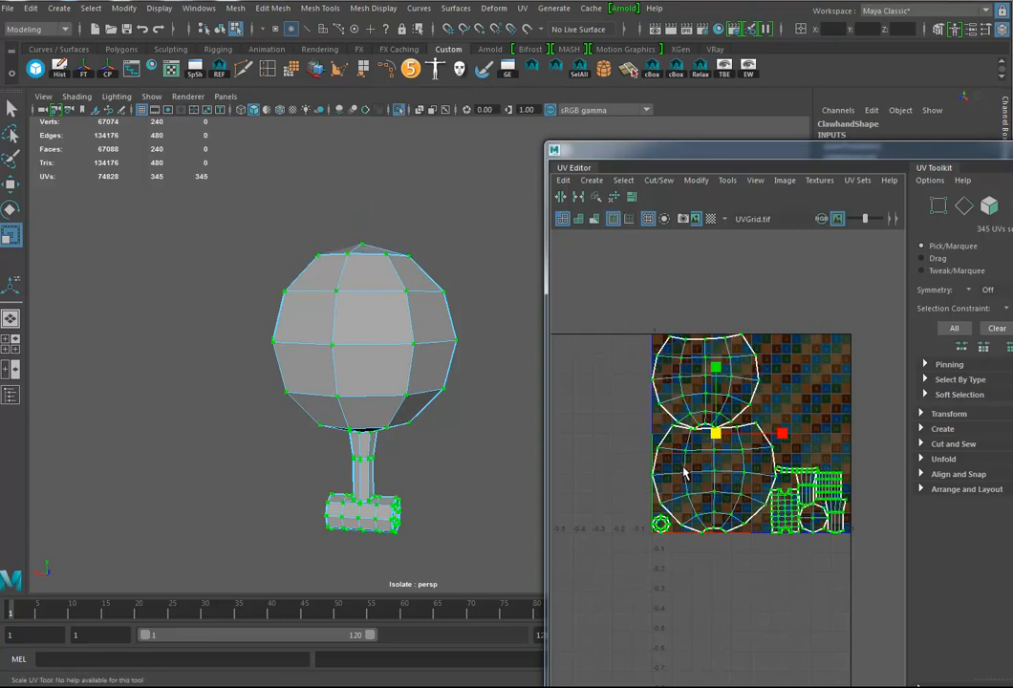
pyautogui.press('6')
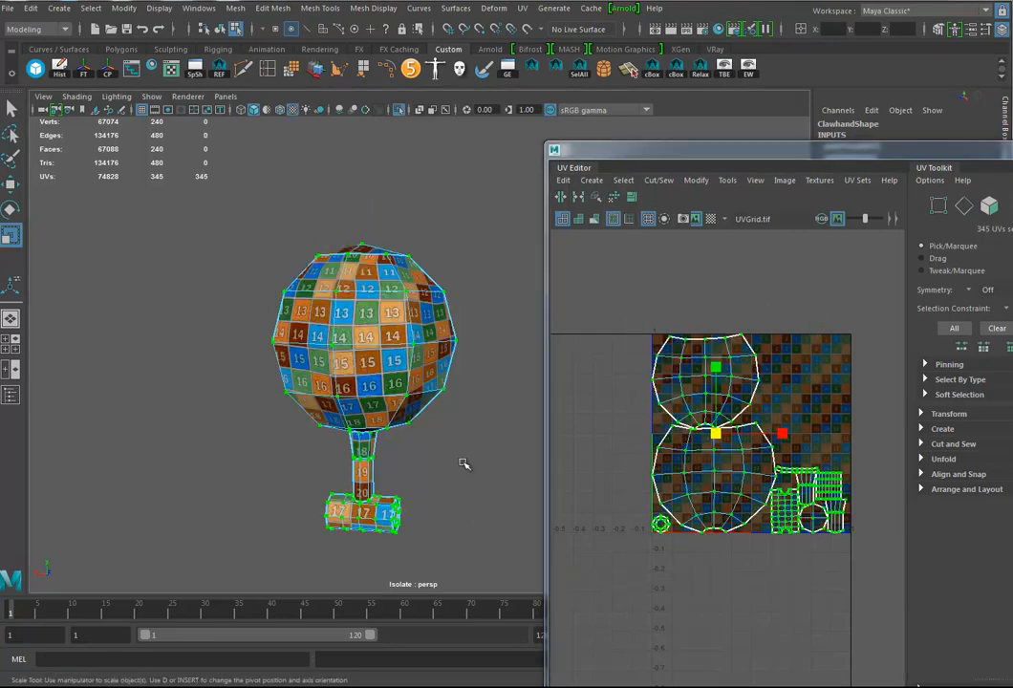
# Lay out Clawhand's UV shells in the full square with the Legacy method, free rotation and 0.2 percentage spacing.
pyautogui.keyDown('alt'); pyautogui.moveTo(492, 468); pyautogui.dragTo(516, 401); pyautogui.keyUp('alt')
pyautogui.click(696, 180)
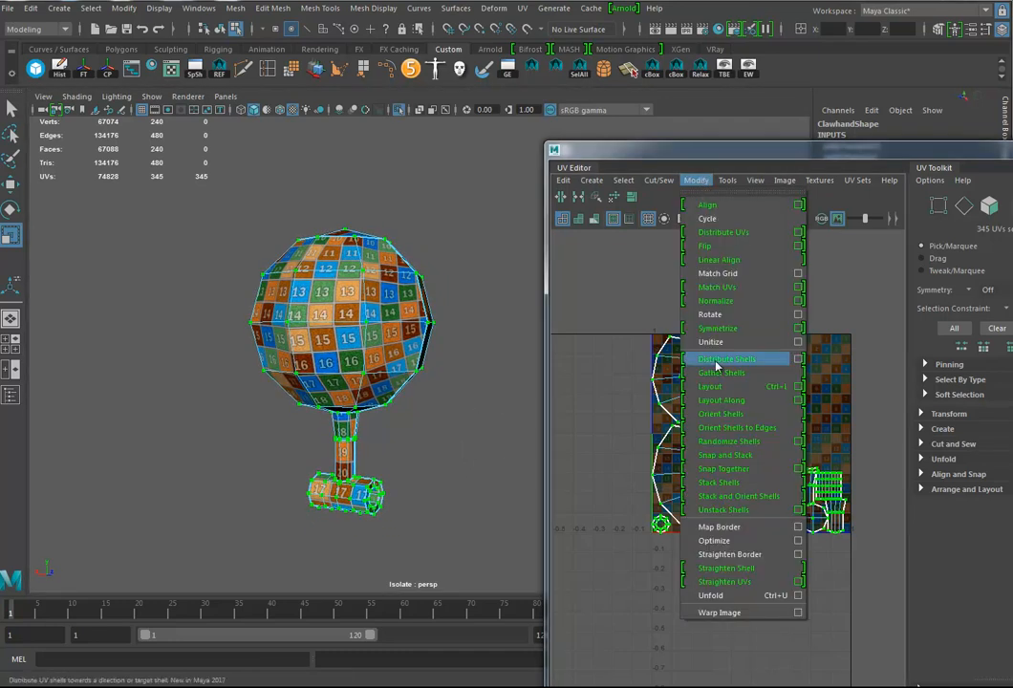
pyautogui.click(797, 387)
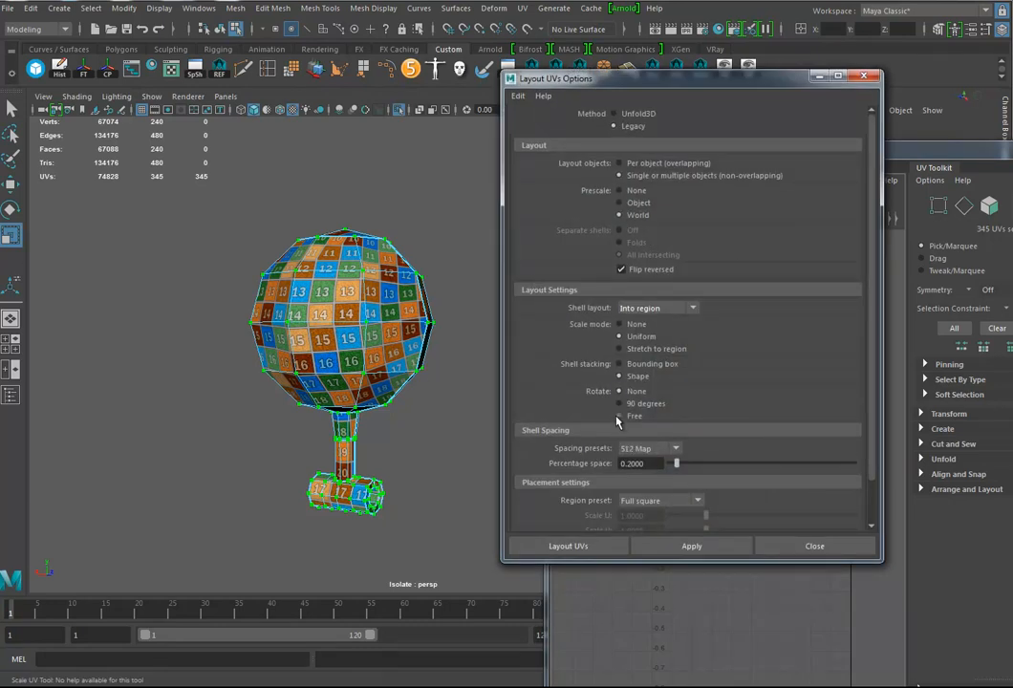
pyautogui.click(593, 546)
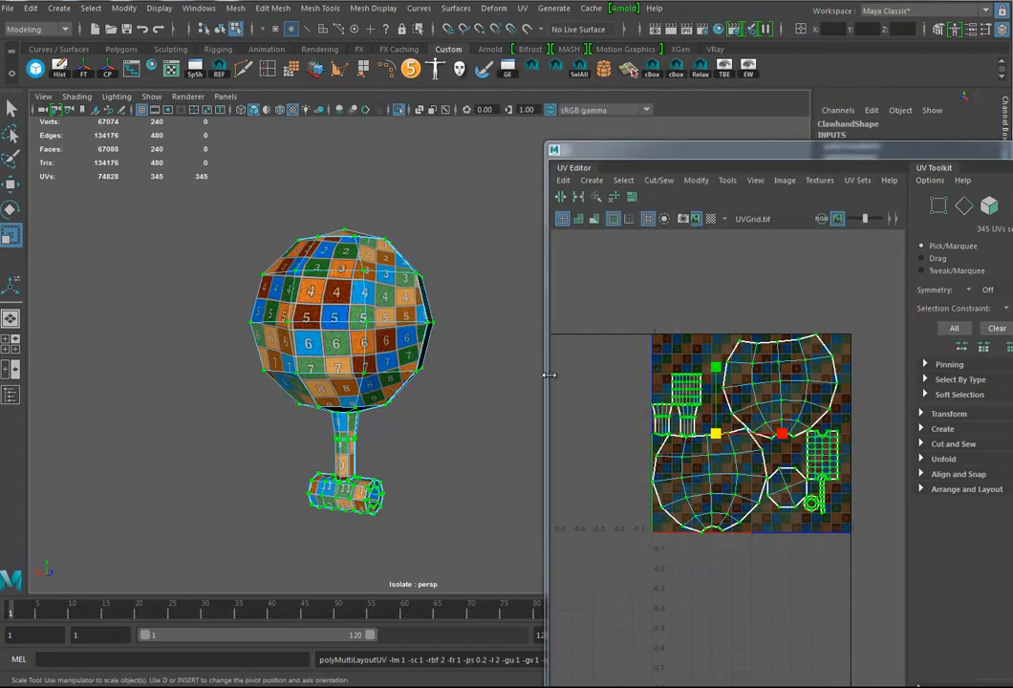
pyautogui.scroll(3, 796, 487)
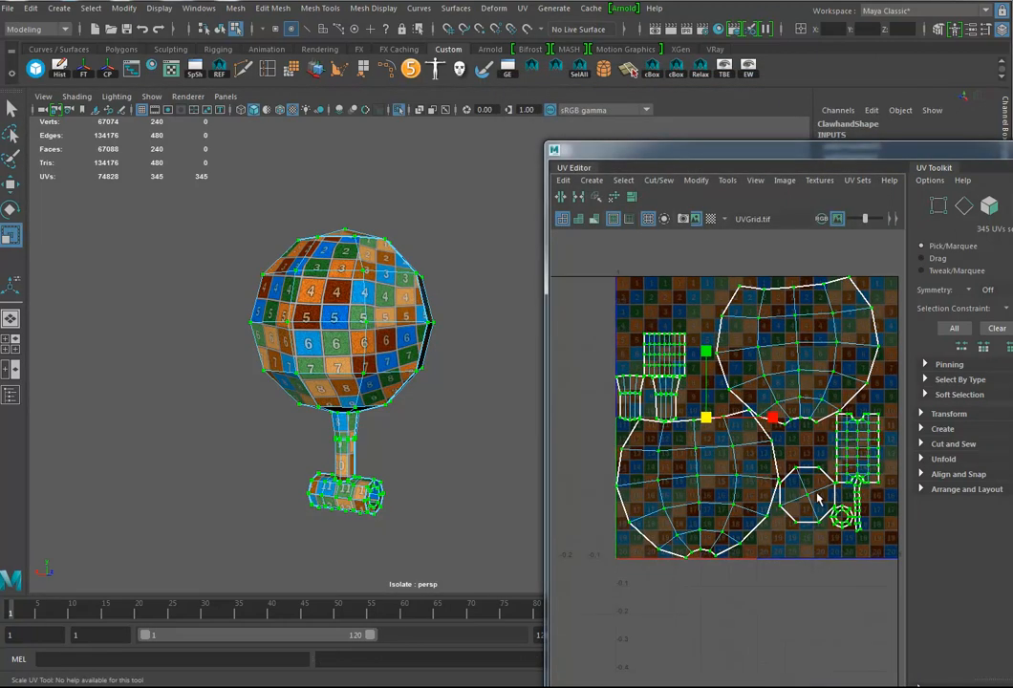
# Set ClawhandShape's UV Boundary Smoothing to Preserve Edges and Corners, show it smoothed, and close the Attribute Editor and UV Editor.
pyautogui.keyDown('alt'); pyautogui.moveTo(341, 420); pyautogui.dragTo(332, 366); pyautogui.keyUp('alt')
pyautogui.moveTo(331, 366); pyautogui.dragTo(407, 280, button='right')
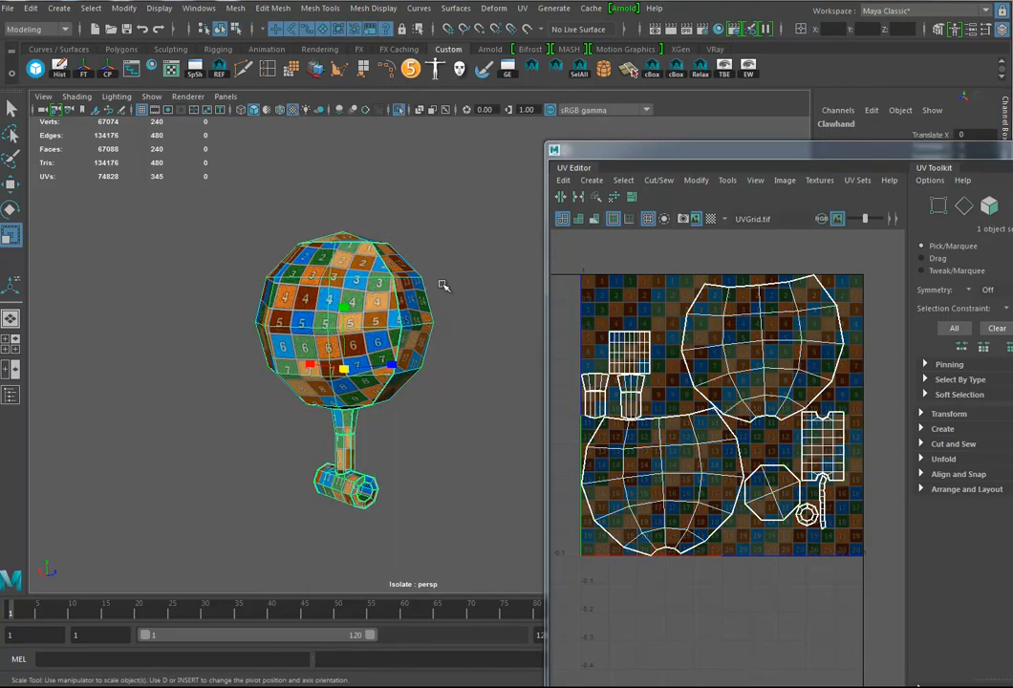
pyautogui.hotkey('ctrl', 'a')
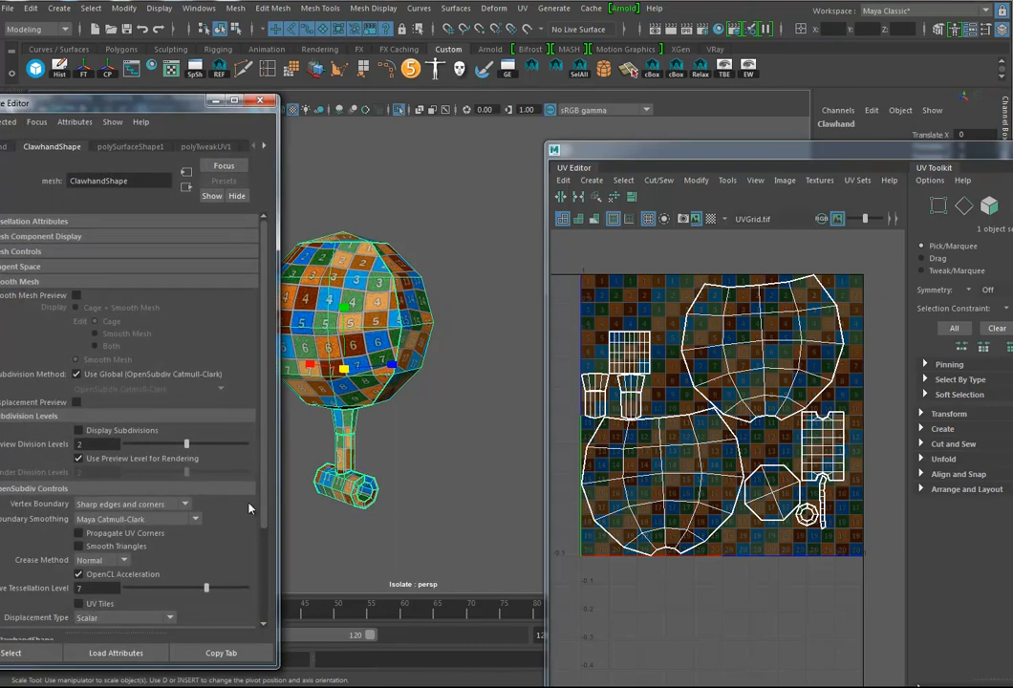
pyautogui.click(163, 518)
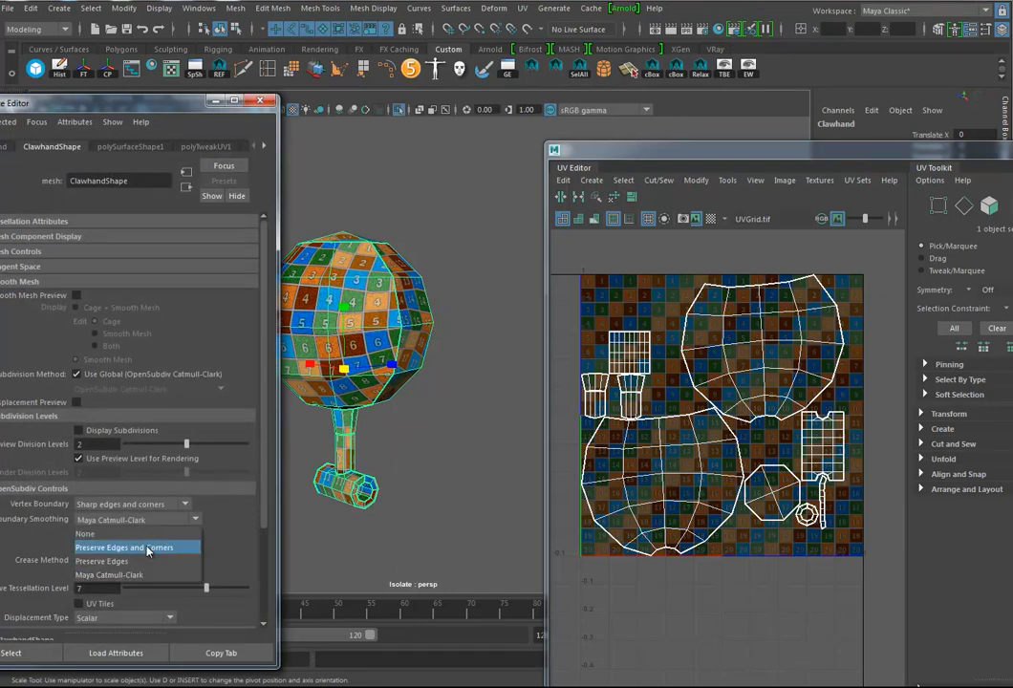
pyautogui.click(148, 547)
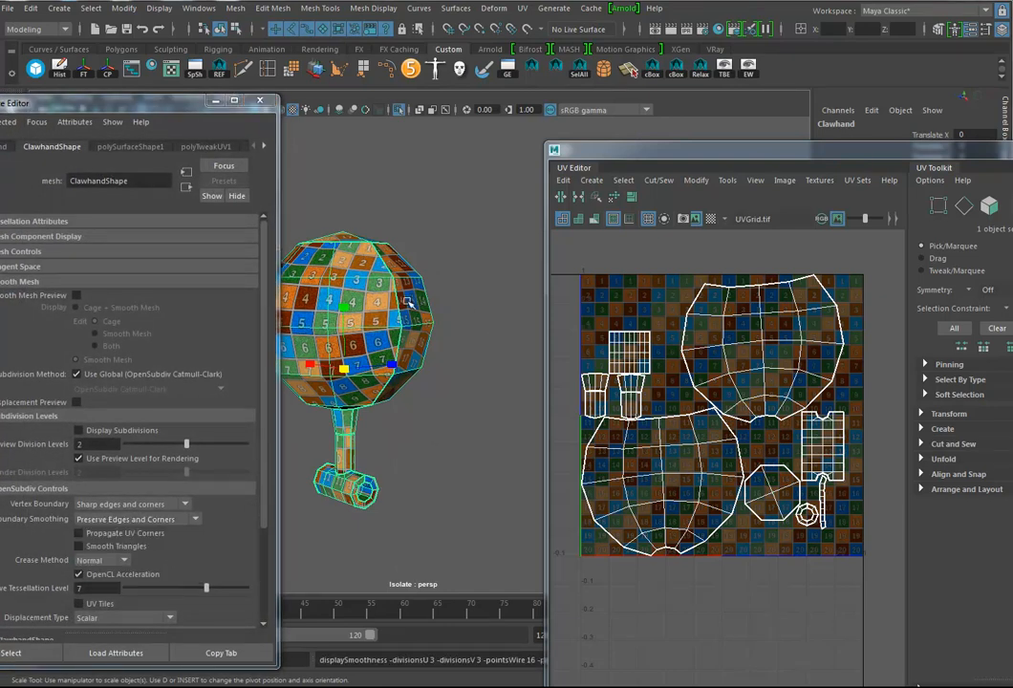
pyautogui.press('3')
pyautogui.click(259, 102)
pyautogui.moveTo(412, 373)
pyautogui.keyDown('alt'); pyautogui.mouseDown()
pyautogui.moveTo(358, 323)
pyautogui.moveTo(427, 365)
pyautogui.mouseUp(); pyautogui.keyUp('alt')
pyautogui.moveTo(941, 153); pyautogui.dragTo(655, 78)
pyautogui.click(804, 73)
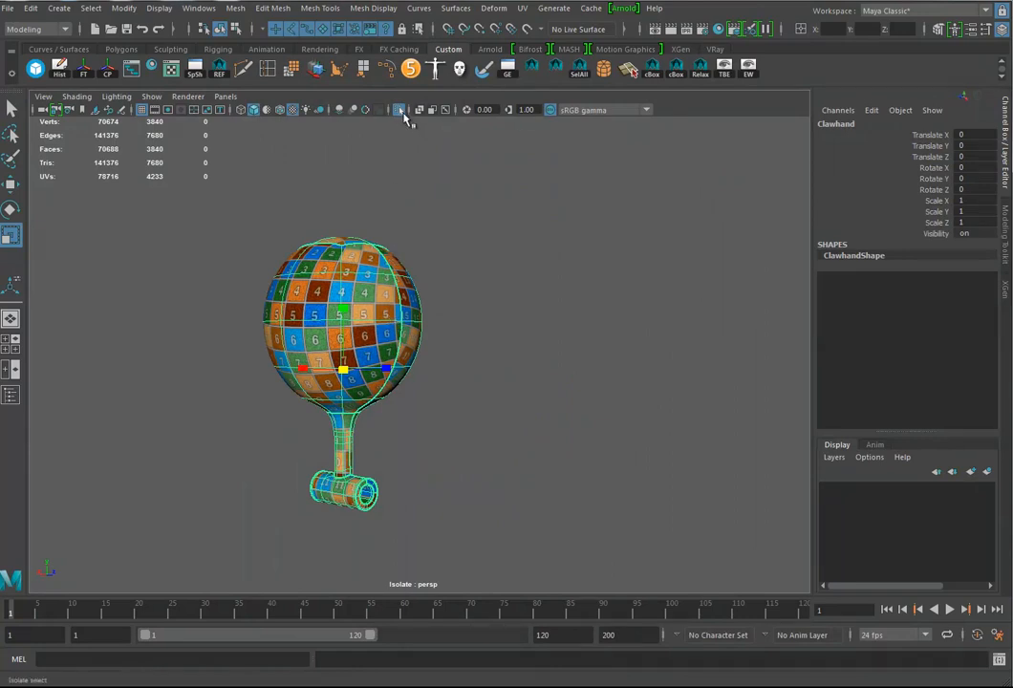
# Exit isolation to bring back the whole model and select Claw05 among the claws around the head.
pyautogui.click(398, 109)
pyautogui.click(440, 278)
pyautogui.keyDown('alt'); pyautogui.moveTo(492, 337); pyautogui.dragTo(467, 414, button='middle'); pyautogui.keyUp('alt')
pyautogui.keyDown('alt'); pyautogui.moveTo(466, 414); pyautogui.dragTo(524, 426); pyautogui.keyUp('alt')
pyautogui.keyDown('alt'); pyautogui.moveTo(525, 426); pyautogui.dragTo(325, 390, button='right'); pyautogui.keyUp('alt')
pyautogui.keyDown('alt'); pyautogui.moveTo(325, 390); pyautogui.dragTo(335, 286, button='middle'); pyautogui.keyUp('alt')
pyautogui.keyDown('alt'); pyautogui.moveTo(335, 287); pyautogui.dragTo(422, 265); pyautogui.keyUp('alt')
pyautogui.keyDown('alt'); pyautogui.moveTo(423, 265); pyautogui.dragTo(507, 339, button='right'); pyautogui.keyUp('alt')
pyautogui.keyDown('alt'); pyautogui.moveTo(507, 339); pyautogui.dragTo(493, 362, button='middle'); pyautogui.keyUp('alt')
pyautogui.keyDown('alt'); pyautogui.moveTo(493, 362); pyautogui.dragTo(412, 168); pyautogui.keyUp('alt')
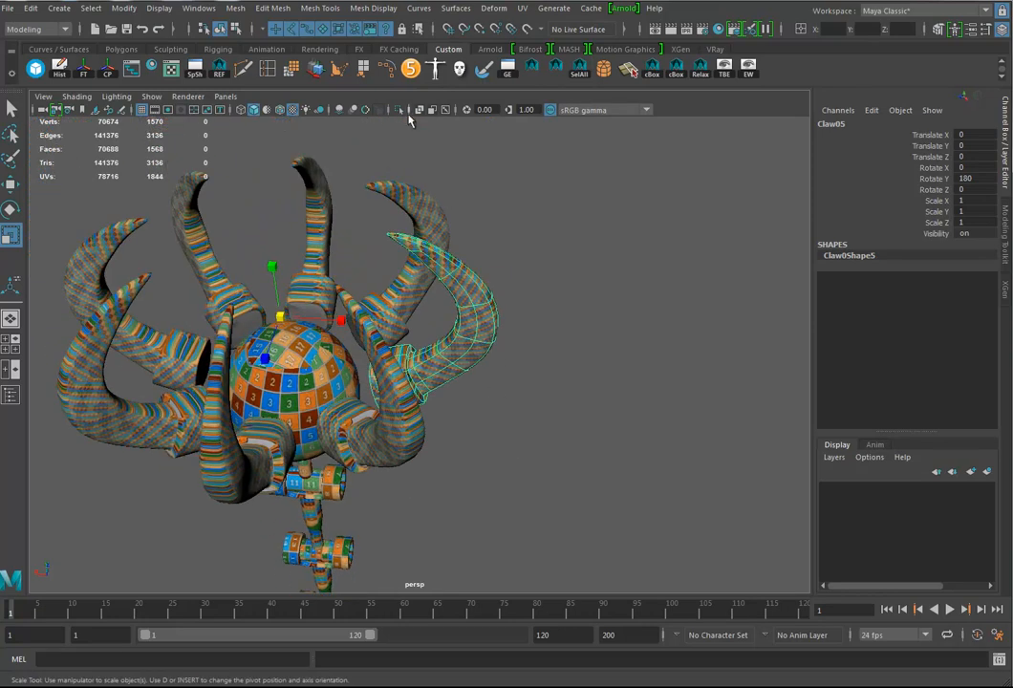
pyautogui.keyDown('alt'); pyautogui.moveTo(297, 197); pyautogui.dragTo(369, 425); pyautogui.keyUp('alt')
pyautogui.keyDown('alt'); pyautogui.moveTo(270, 368); pyautogui.dragTo(197, 250); pyautogui.keyUp('alt')
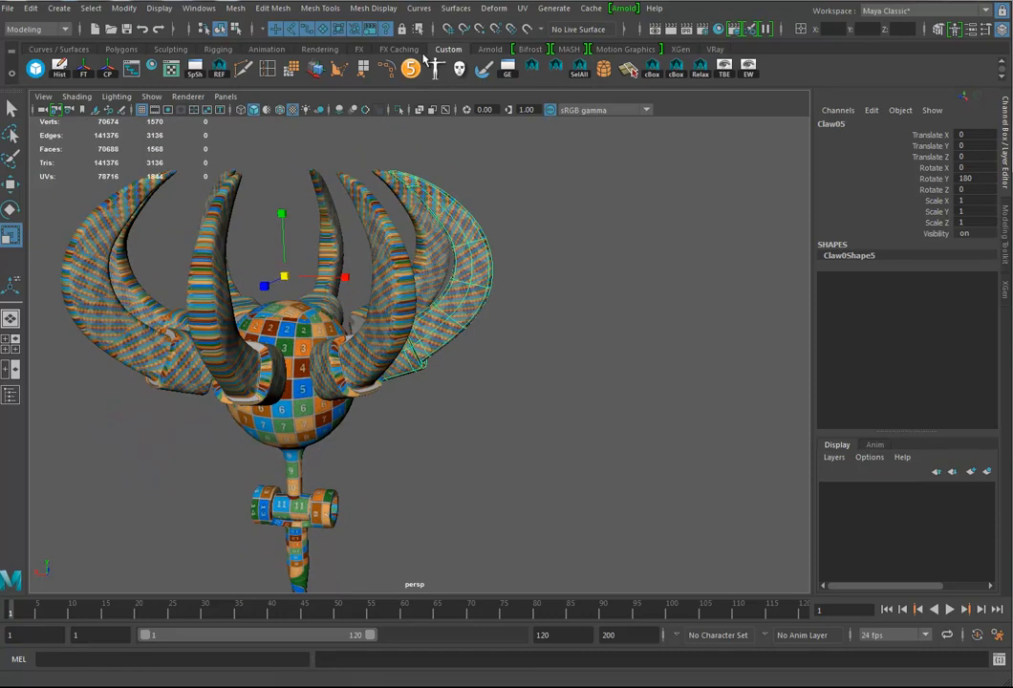
# Delete all the claws around the head except Claw05.
pyautogui.click(511, 284)
pyautogui.click(477, 275)
pyautogui.keyDown('alt'); pyautogui.moveTo(478, 311); pyautogui.dragTo(485, 311); pyautogui.keyUp('alt')
pyautogui.keyDown('alt'); pyautogui.moveTo(486, 311); pyautogui.dragTo(493, 311, button='middle'); pyautogui.keyUp('alt')
pyautogui.keyDown('alt'); pyautogui.moveTo(493, 311); pyautogui.dragTo(113, 242); pyautogui.keyUp('alt')
pyautogui.press('Delete')
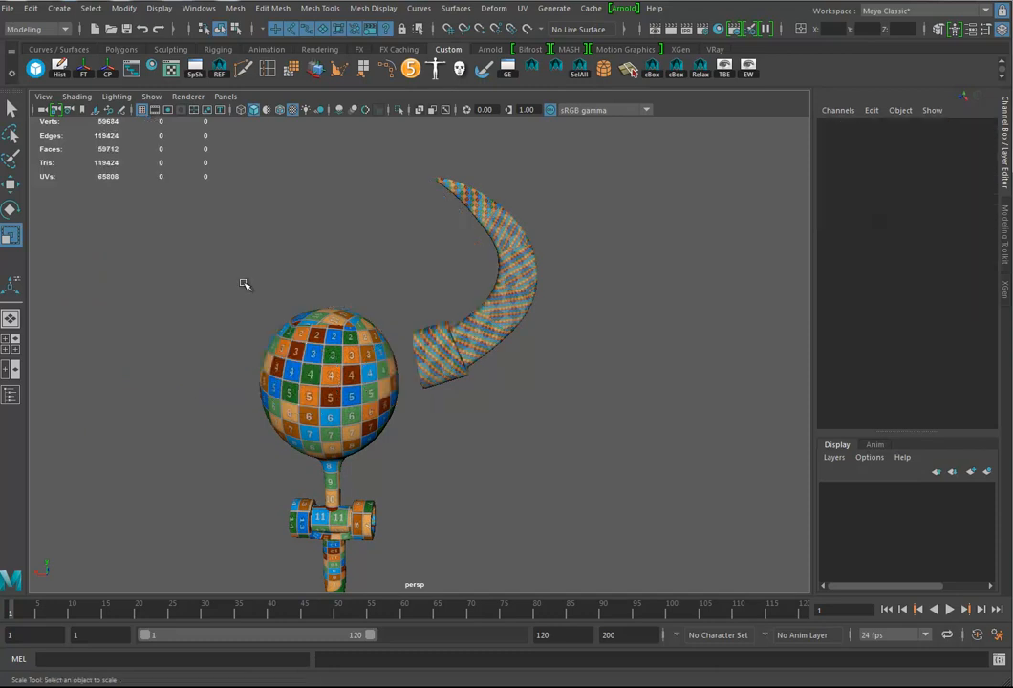
# Select Claw05 and isolate it in the perspective view, framing the whole claw.
pyautogui.click(482, 321)
pyautogui.keyDown('alt'); pyautogui.moveTo(433, 271); pyautogui.dragTo(518, 226); pyautogui.keyUp('alt')
pyautogui.keyDown('alt'); pyautogui.moveTo(445, 343); pyautogui.dragTo(512, 392); pyautogui.keyUp('alt')
pyautogui.keyDown('alt'); pyautogui.moveTo(513, 215); pyautogui.dragTo(559, 230); pyautogui.keyUp('alt')
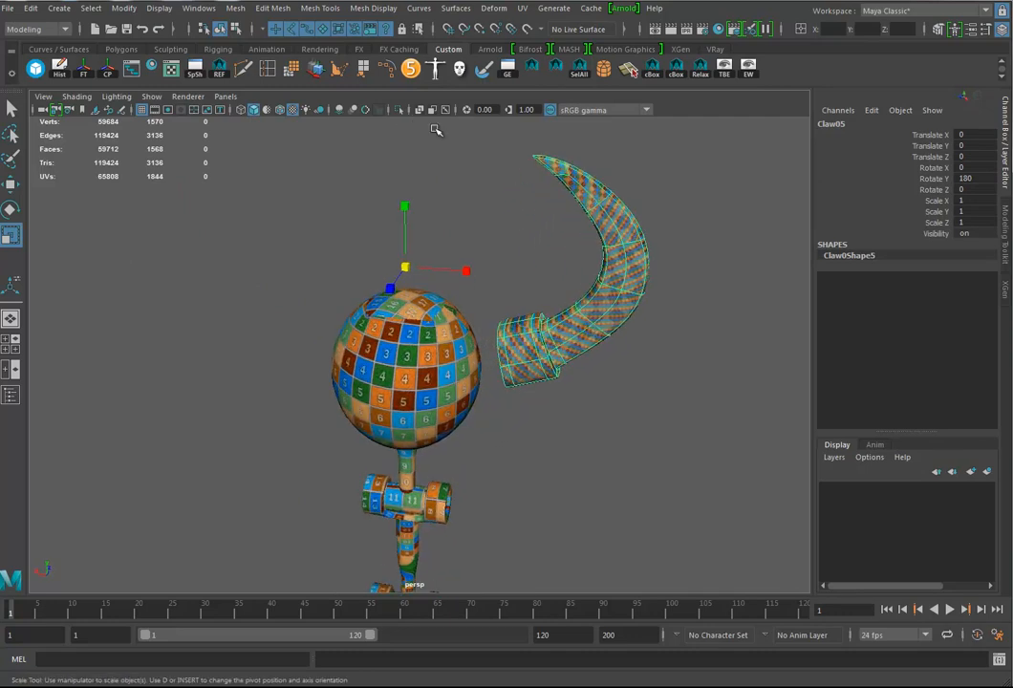
pyautogui.click(399, 109)
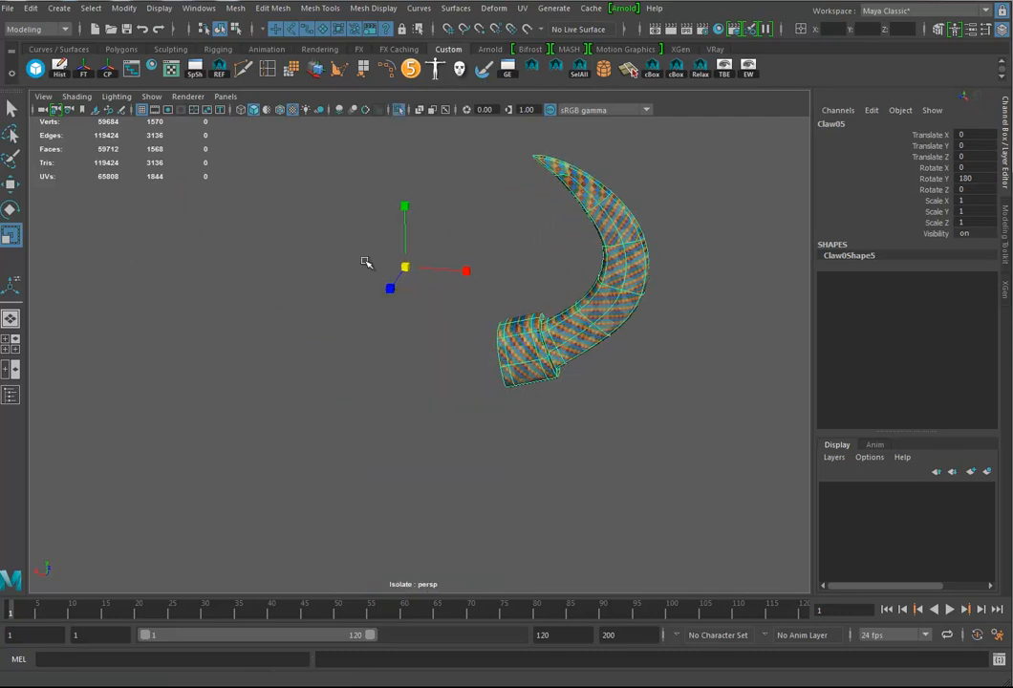
pyautogui.press('f')
pyautogui.keyDown('alt'); pyautogui.moveTo(479, 472); pyautogui.dragTo(485, 411); pyautogui.keyUp('alt')
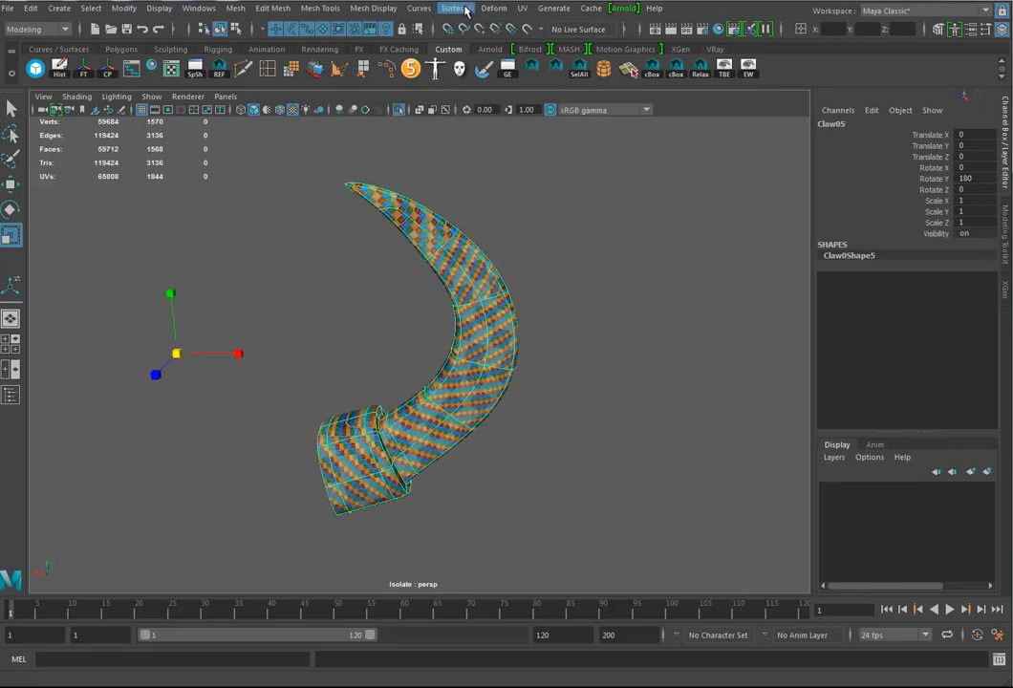
# Apply camera-based UV mapping to Claw05 from an angled side view and switch off its smooth preview.
pyautogui.click(522, 8)
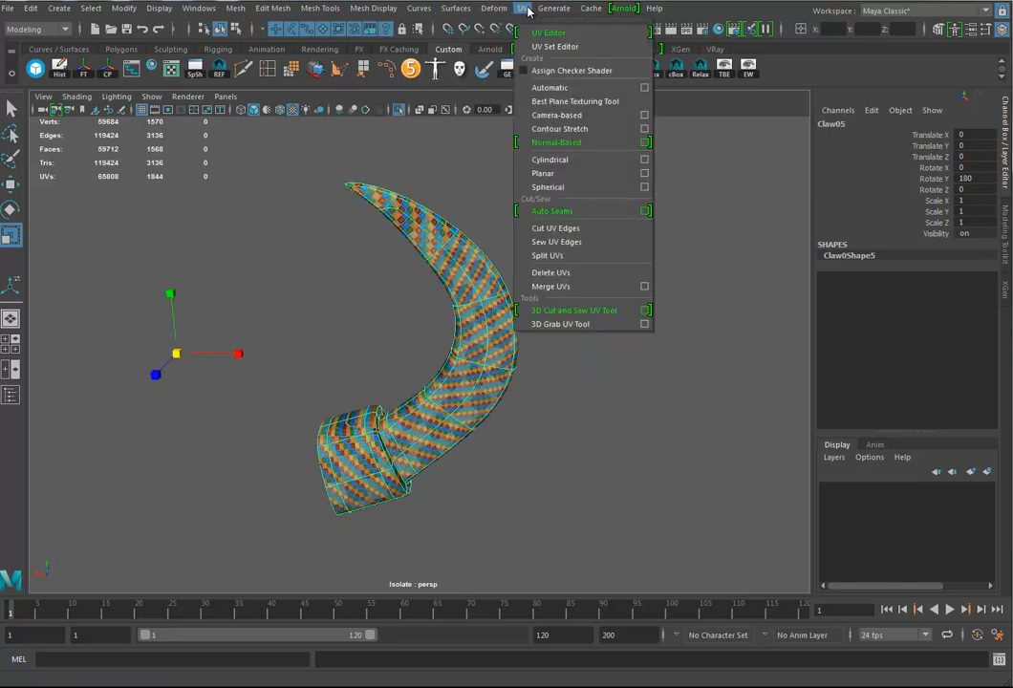
pyautogui.click(550, 120)
pyautogui.keyDown('alt'); pyautogui.moveTo(547, 422); pyautogui.dragTo(471, 460); pyautogui.keyUp('alt')
pyautogui.press('1')
# Cut the UVs along the edge loop bordering the flat end cap of the claw's base, with textures hidden and the UV Editor open.
pyautogui.scroll(3, 376, 496)
pyautogui.keyDown('alt'); pyautogui.moveTo(375, 496); pyautogui.dragTo(465, 374, button='middle'); pyautogui.keyUp('alt')
pyautogui.keyDown('alt'); pyautogui.moveTo(466, 374); pyautogui.dragTo(493, 344); pyautogui.keyUp('alt')
pyautogui.moveTo(493, 344); pyautogui.dragTo(493, 296, button='right')
pyautogui.keyDown('alt'); pyautogui.moveTo(493, 296); pyautogui.dragTo(481, 362); pyautogui.keyUp('alt')
pyautogui.doubleClick(481, 362)
pyautogui.keyDown('alt'); pyautogui.moveTo(547, 396); pyautogui.dragTo(503, 408); pyautogui.keyUp('alt')
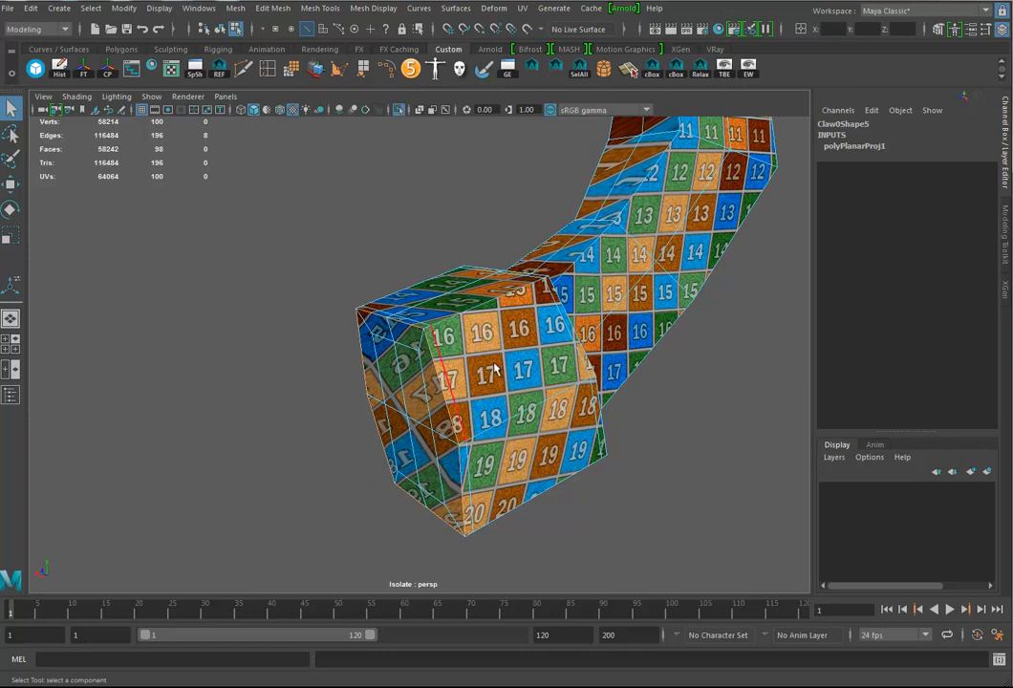
pyautogui.press('5')
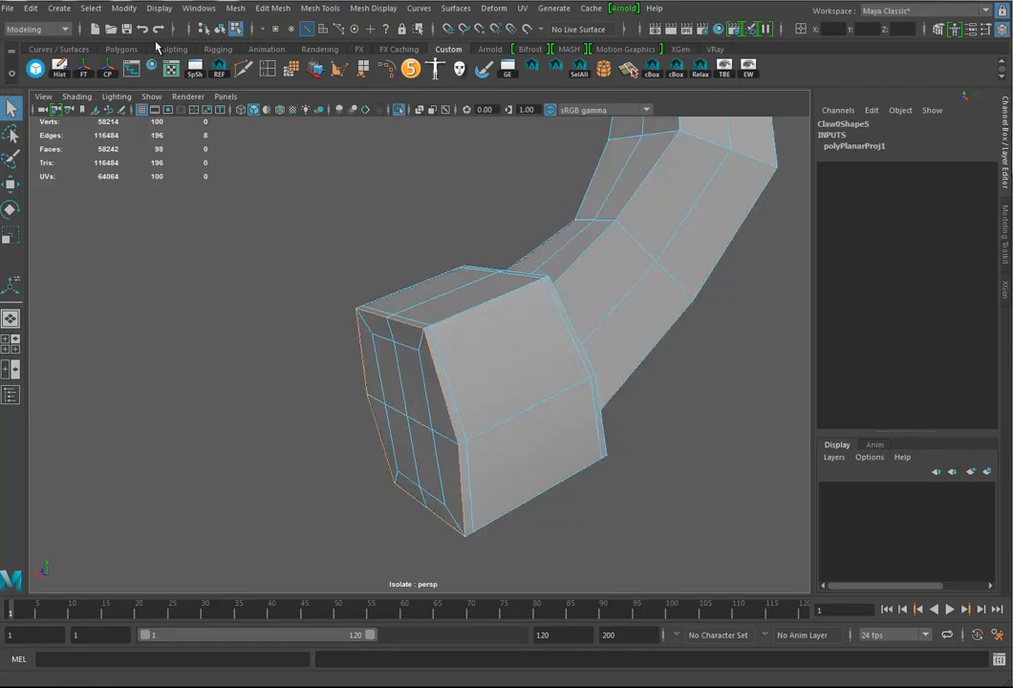
pyautogui.click(173, 71)
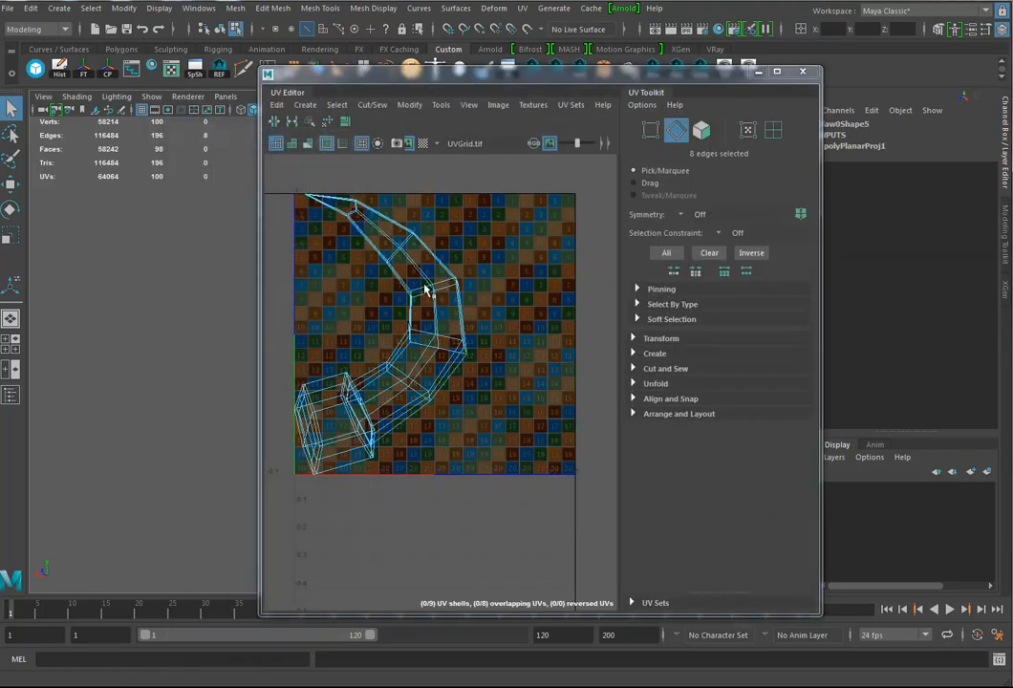
pyautogui.click(658, 92)
pyautogui.moveTo(585, 74); pyautogui.dragTo(766, 82)
pyautogui.keyDown('alt'); pyautogui.moveTo(368, 300); pyautogui.dragTo(246, 299, button='middle'); pyautogui.keyUp('alt')
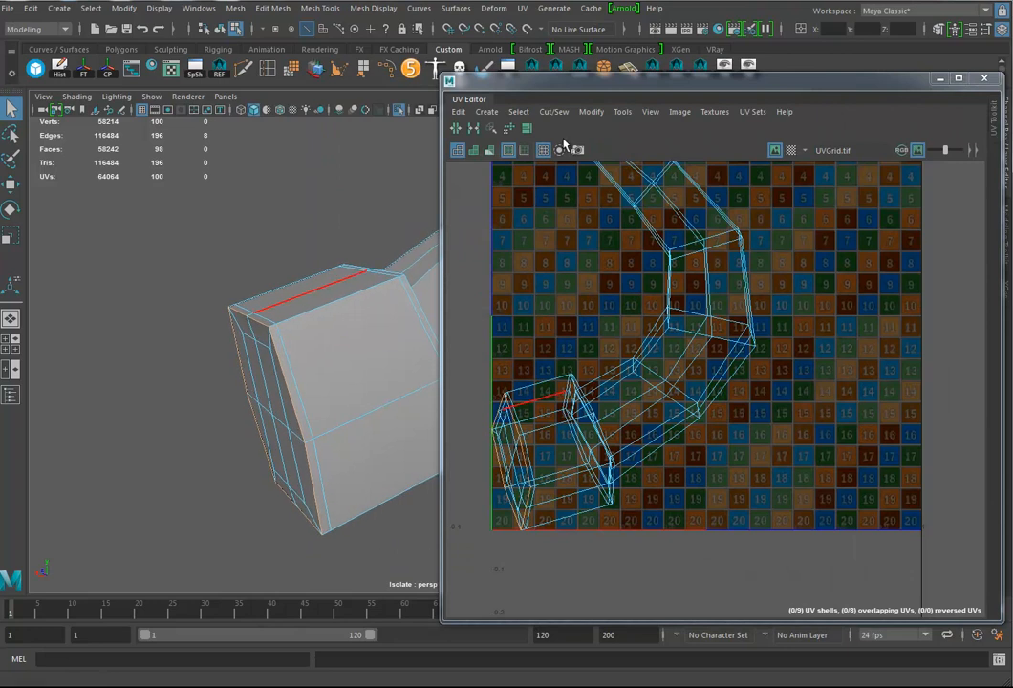
pyautogui.click(457, 128)
# Cut the UVs along the base's front rim, the claw's lengthwise middle loop and the loop where the claw meets the base.
pyautogui.press('r')
pyautogui.keyDown('alt'); pyautogui.moveTo(328, 339); pyautogui.dragTo(297, 341); pyautogui.keyUp('alt')
pyautogui.click(279, 335)
pyautogui.doubleClick(279, 334)
pyautogui.click(457, 128)
pyautogui.keyDown('shift'); pyautogui.doubleClick(322, 314); pyautogui.keyUp('shift')
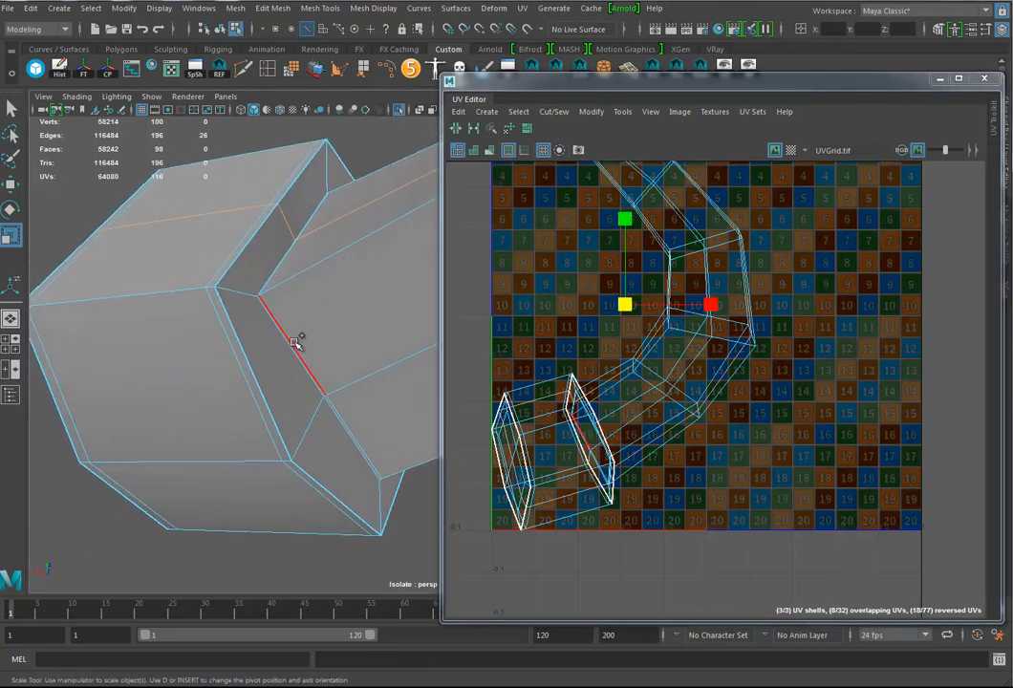
pyautogui.click(456, 130)
# Sew the UV seam running lengthwise across the end cap of the claw's base back together.
pyautogui.keyDown('alt'); pyautogui.moveTo(294, 355); pyautogui.dragTo(353, 344); pyautogui.keyUp('alt')
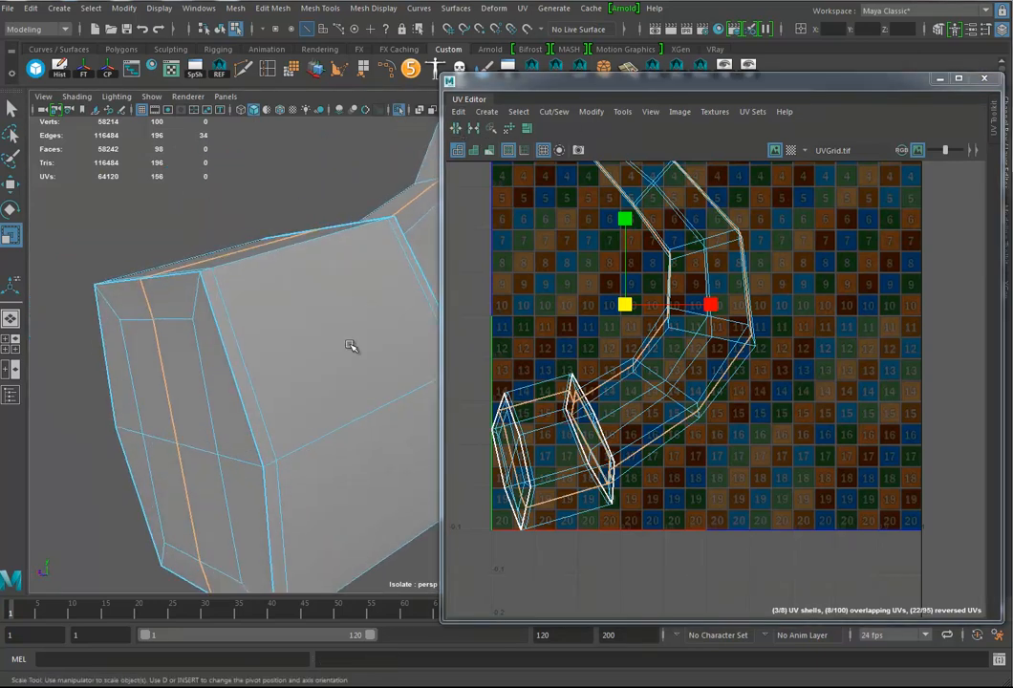
pyautogui.click(143, 299)
pyautogui.keyDown('alt'); pyautogui.moveTo(143, 299); pyautogui.dragTo(234, 463); pyautogui.keyUp('alt')
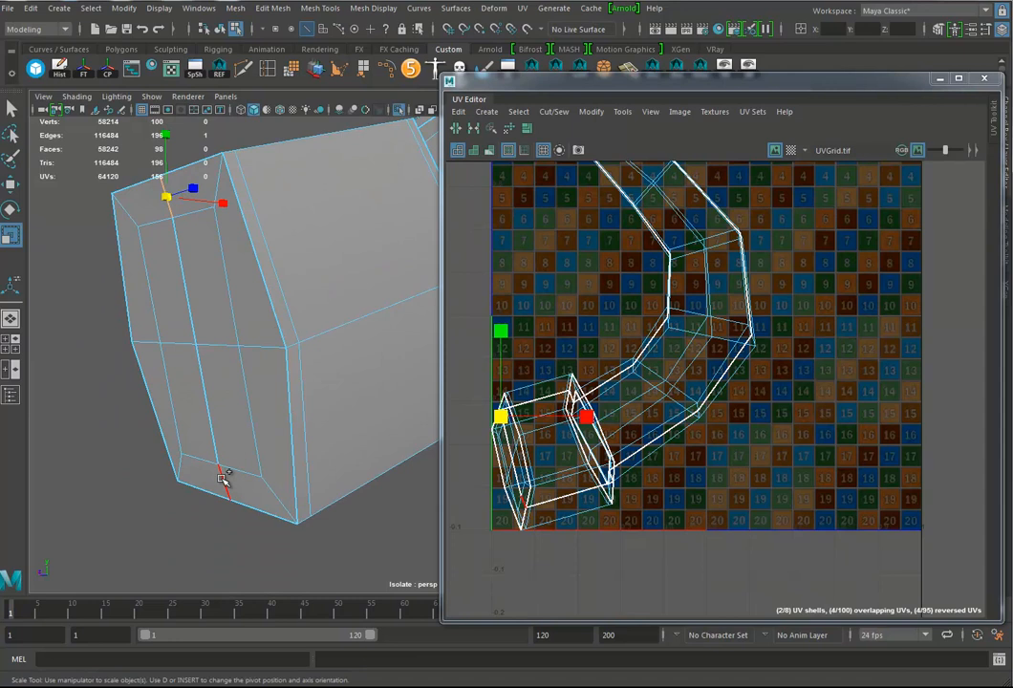
pyautogui.doubleClick(222, 478)
pyautogui.click(473, 128)
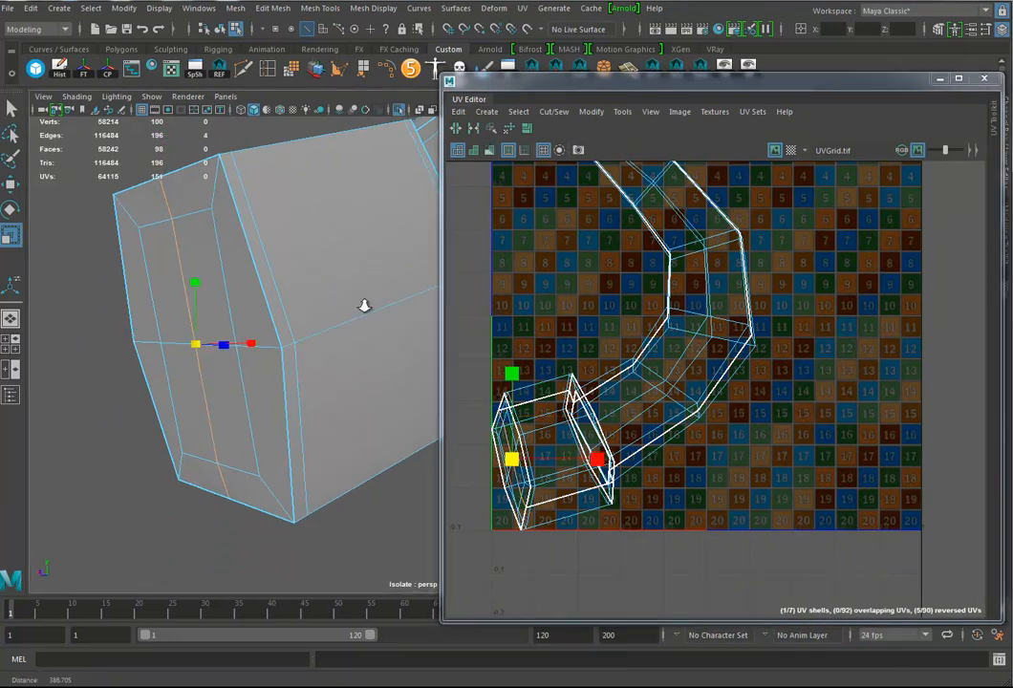
# Select all of Claw05's UVs and unfold them.
pyautogui.keyDown('alt'); pyautogui.moveTo(384, 304); pyautogui.dragTo(198, 327, button='right'); pyautogui.keyUp('alt')
pyautogui.keyDown('alt'); pyautogui.moveTo(362, 324); pyautogui.dragTo(294, 384); pyautogui.keyUp('alt')
pyautogui.keyDown('alt'); pyautogui.moveTo(295, 384); pyautogui.dragTo(332, 388, button='right'); pyautogui.keyUp('alt')
pyautogui.keyDown('alt'); pyautogui.moveTo(333, 388); pyautogui.dragTo(360, 384); pyautogui.keyUp('alt')
pyautogui.keyDown('alt'); pyautogui.moveTo(762, 313); pyautogui.dragTo(564, 368, button='right'); pyautogui.keyUp('alt')
pyautogui.keyDown('alt'); pyautogui.moveTo(734, 290); pyautogui.dragTo(750, 334, button='middle'); pyautogui.keyUp('alt')
pyautogui.moveTo(750, 334); pyautogui.dragTo(808, 335, button='right')
pyautogui.moveTo(555, 205); pyautogui.dragTo(895, 587)
pyautogui.click(509, 129)
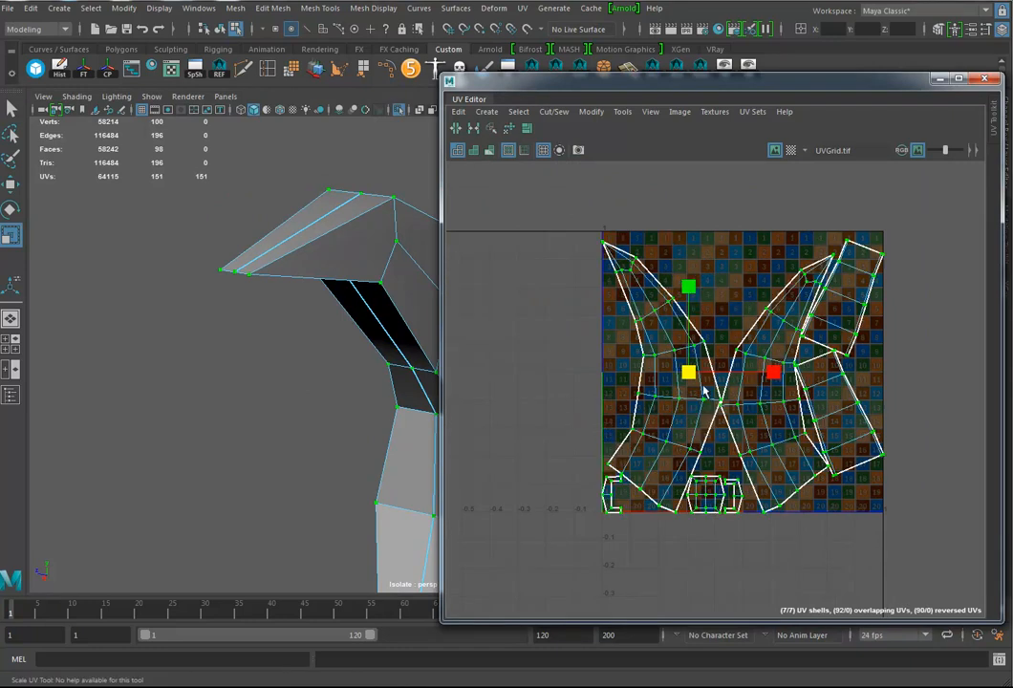
# Cut the UVs at the short edges on the claw's tip and unfold all UVs again.
pyautogui.moveTo(255, 267); pyautogui.dragTo(251, 236, button='right')
pyautogui.click(227, 273)
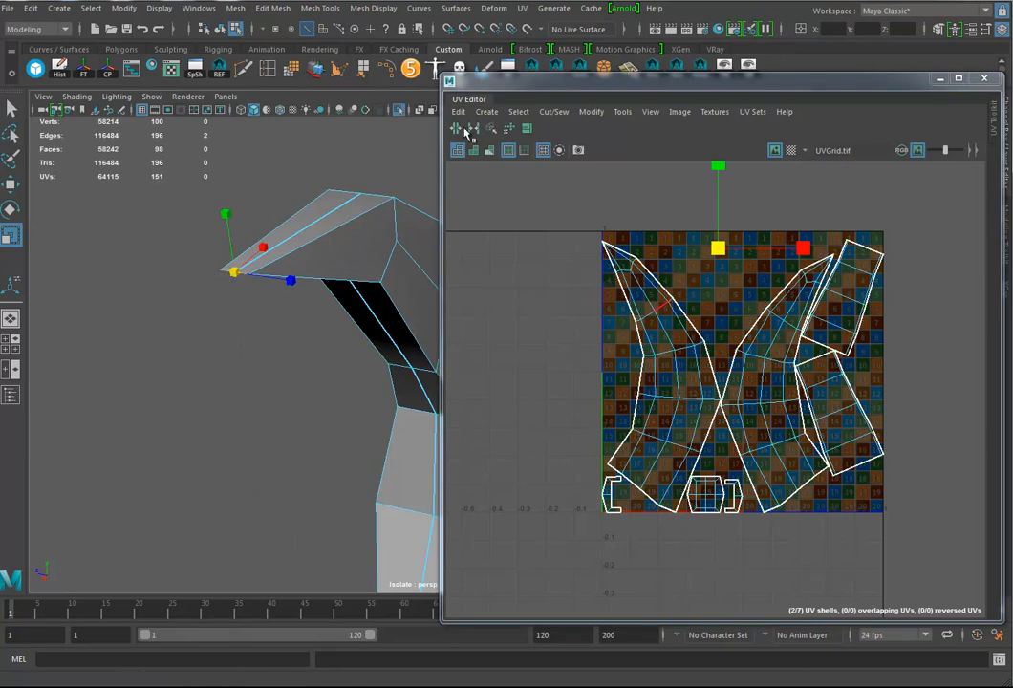
pyautogui.click(461, 129)
pyautogui.moveTo(633, 302); pyautogui.dragTo(716, 312, button='right')
pyautogui.moveTo(546, 203); pyautogui.dragTo(960, 639)
pyautogui.click(510, 129)
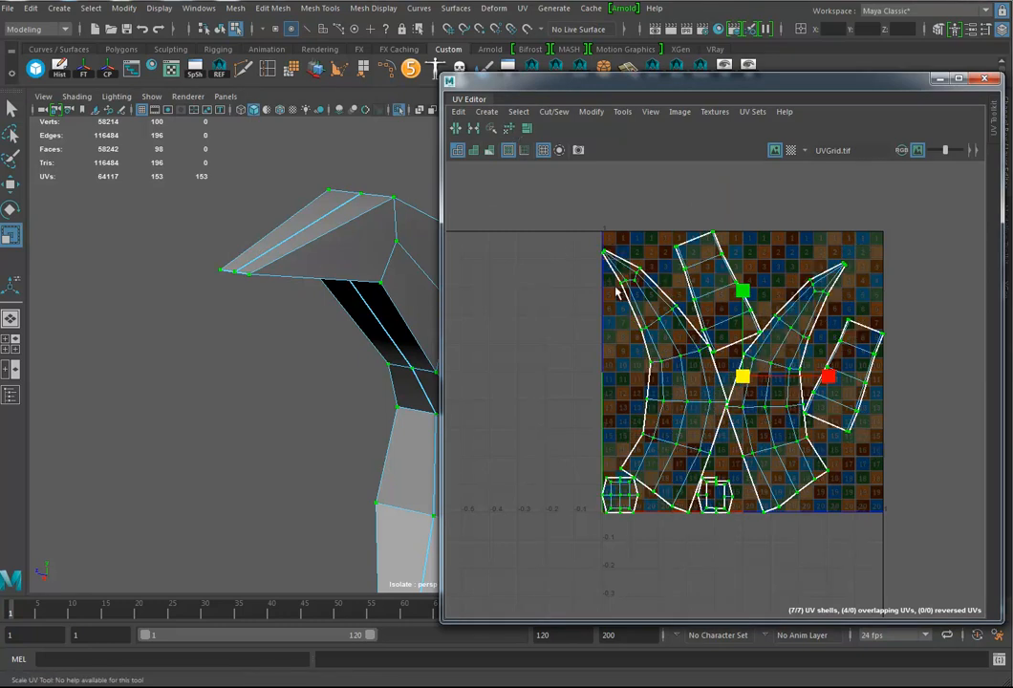
pyautogui.keyDown('alt'); pyautogui.moveTo(582, 314); pyautogui.dragTo(877, 547, button='right'); pyautogui.keyUp('alt')
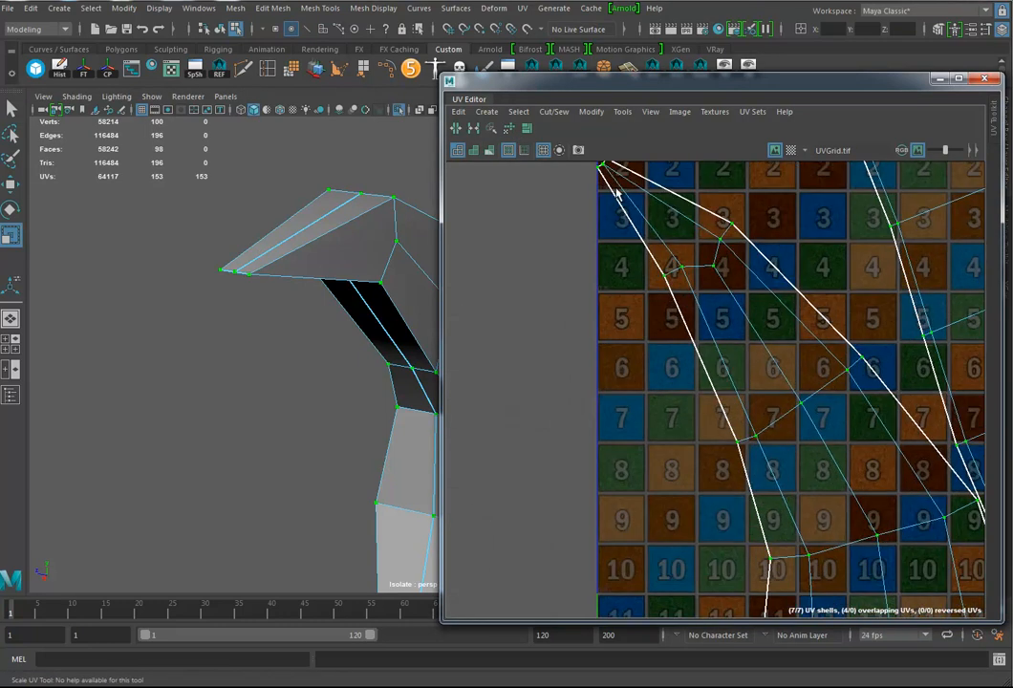
pyautogui.scroll(-8, 668, 266)
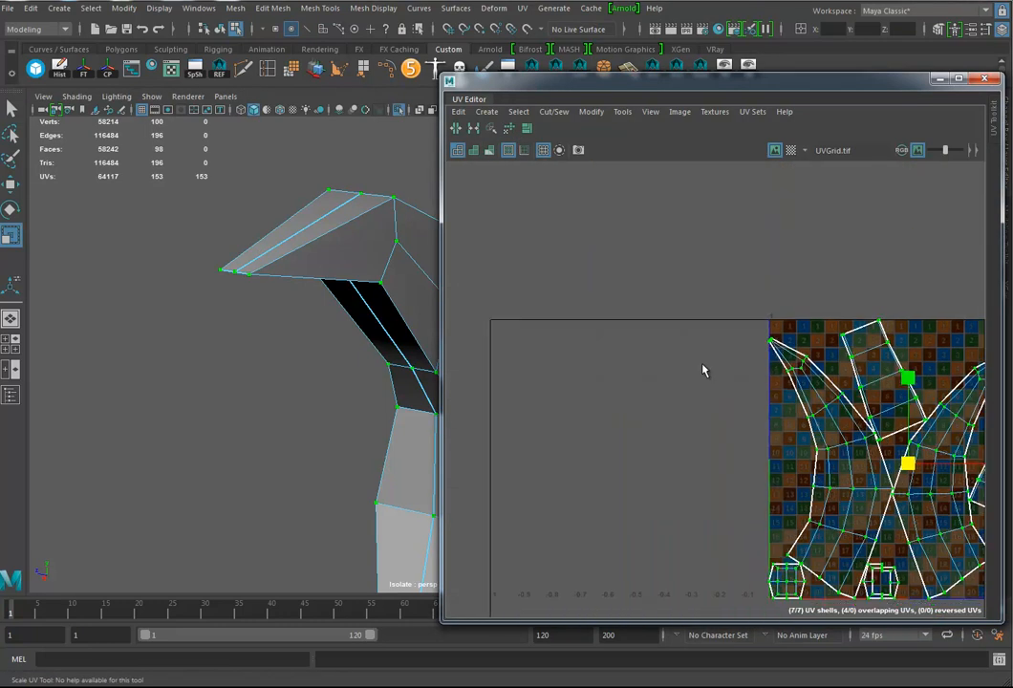
# Move and sew the base's two side shells together along their shared end edge, including the short edges at its corners.
pyautogui.keyDown('alt'); pyautogui.moveTo(334, 455); pyautogui.dragTo(239, 410); pyautogui.keyUp('alt')
pyautogui.keyDown('alt'); pyautogui.moveTo(238, 411); pyautogui.dragTo(293, 270, button='middle'); pyautogui.keyUp('alt')
pyautogui.keyDown('alt'); pyautogui.moveTo(377, 344); pyautogui.dragTo(138, 377, button='right'); pyautogui.keyUp('alt')
pyautogui.keyDown('alt'); pyautogui.moveTo(137, 377); pyautogui.dragTo(360, 395); pyautogui.keyUp('alt')
pyautogui.moveTo(765, 426); pyautogui.dragTo(765, 376, button='right')
pyautogui.click(761, 430)
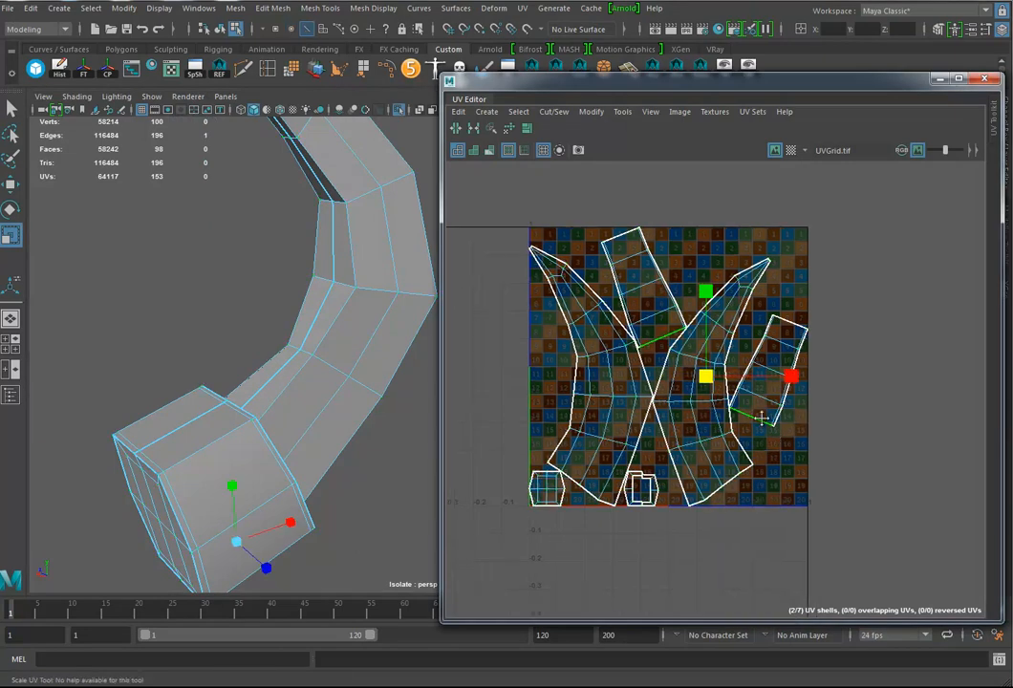
pyautogui.scroll(6, 924, 440)
pyautogui.keyDown('alt'); pyautogui.moveTo(925, 439); pyautogui.dragTo(956, 586, button='middle'); pyautogui.keyUp('alt')
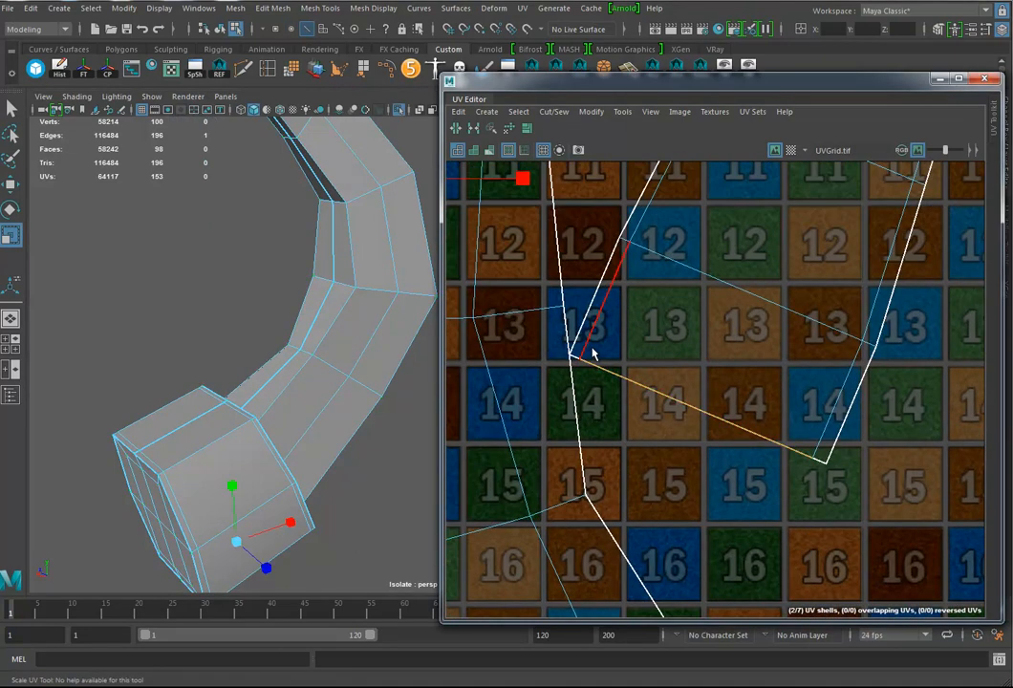
pyautogui.keyDown('shift'); pyautogui.click(574, 358); pyautogui.keyUp('shift')
pyautogui.keyDown('shift'); pyautogui.click(819, 463); pyautogui.keyUp('shift')
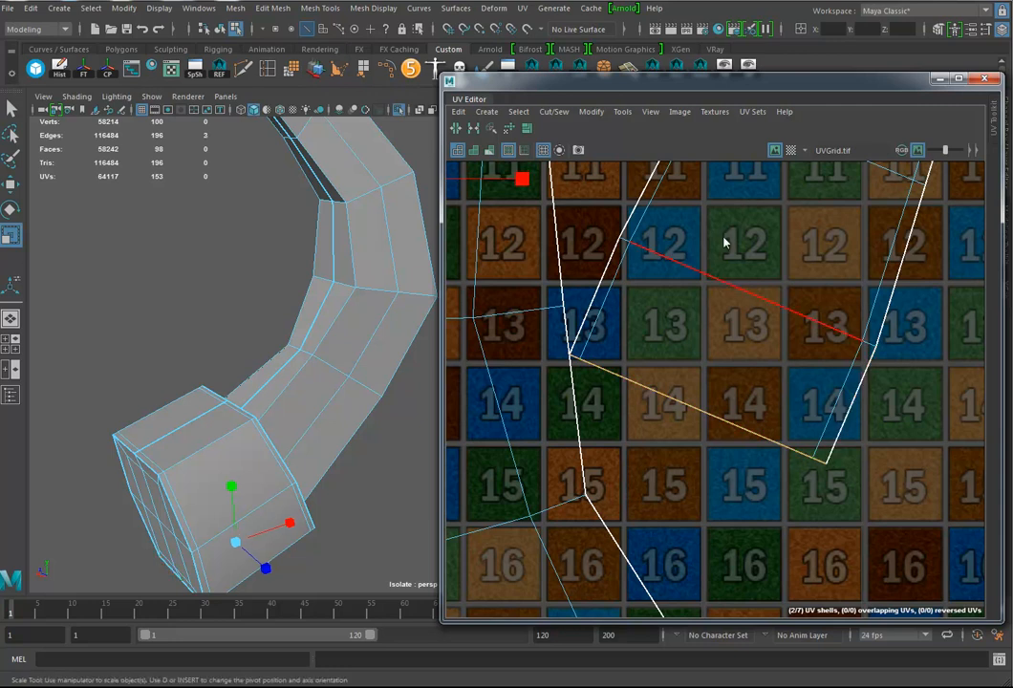
pyautogui.scroll(-5, 834, 402)
pyautogui.scroll(-5, 728, 388)
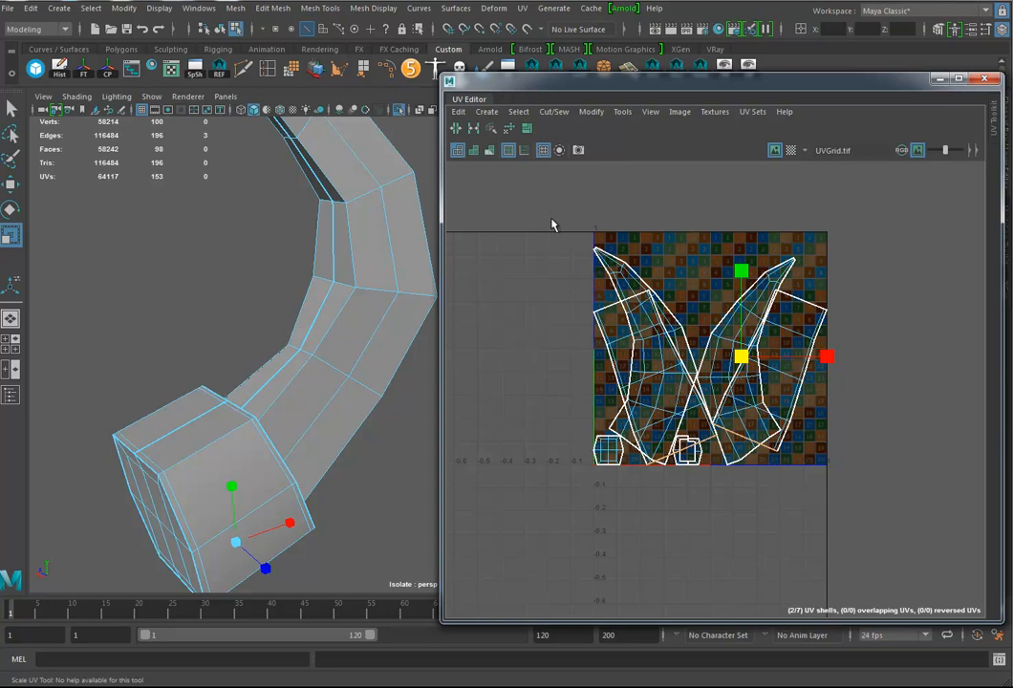
pyautogui.click(493, 130)
# Lay out all of Claw05's UV shells in the full square with the Legacy method, free rotation and 0.2 percentage spacing.
pyautogui.keyDown('alt'); pyautogui.moveTo(841, 426); pyautogui.dragTo(751, 401, button='right'); pyautogui.keyUp('alt')
pyautogui.moveTo(618, 359); pyautogui.dragTo(674, 357, button='right')
pyautogui.moveTo(455, 195); pyautogui.dragTo(777, 511)
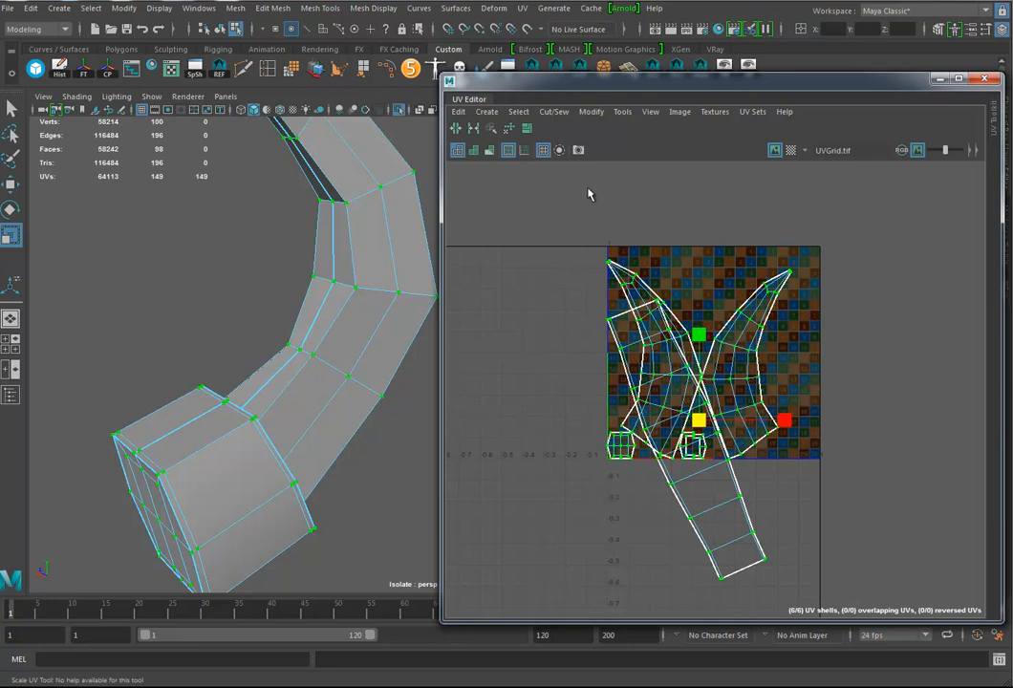
pyautogui.click(525, 130)
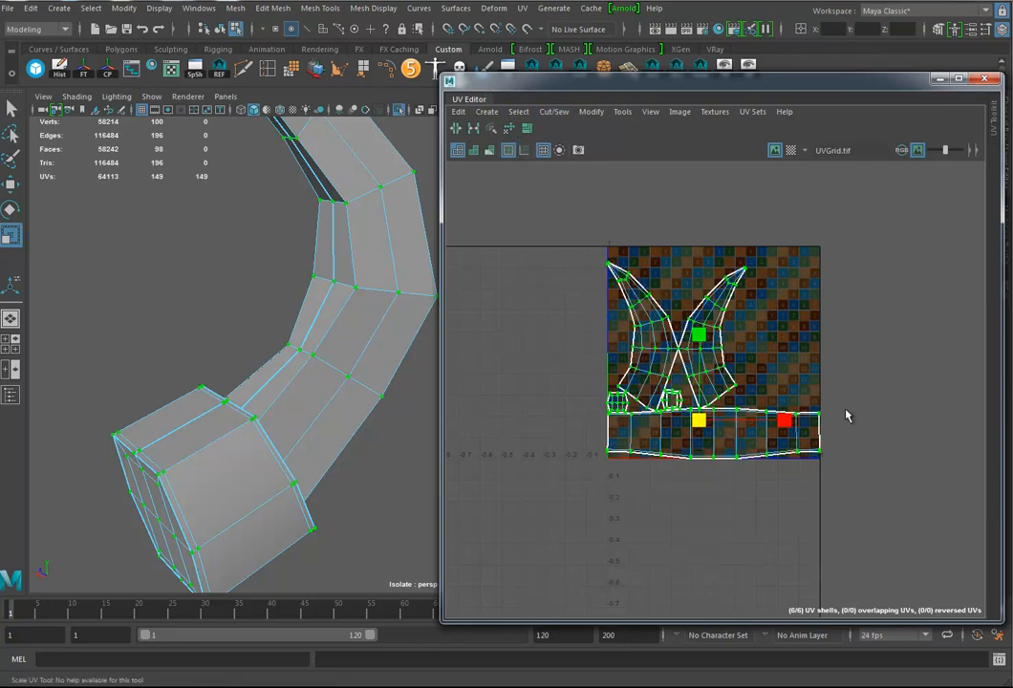
pyautogui.keyDown('alt'); pyautogui.moveTo(337, 405); pyautogui.dragTo(332, 350, button='right'); pyautogui.keyUp('alt')
pyautogui.keyDown('alt'); pyautogui.moveTo(333, 351); pyautogui.dragTo(324, 284); pyautogui.keyUp('alt')
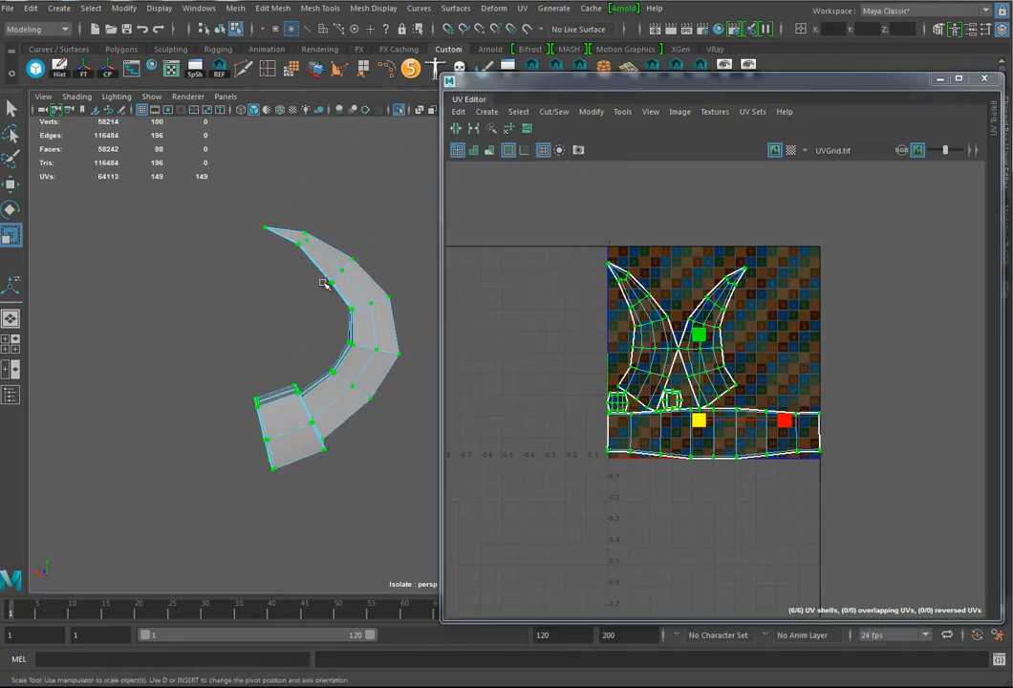
pyautogui.click(551, 114)
pyautogui.moveTo(591, 112)
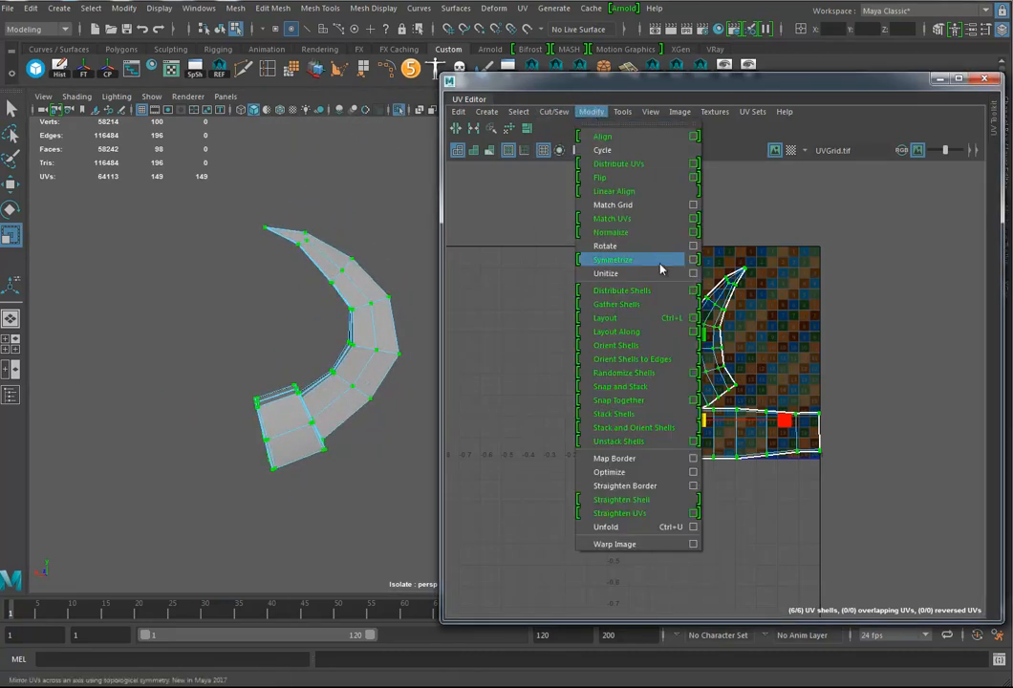
pyautogui.click(694, 317)
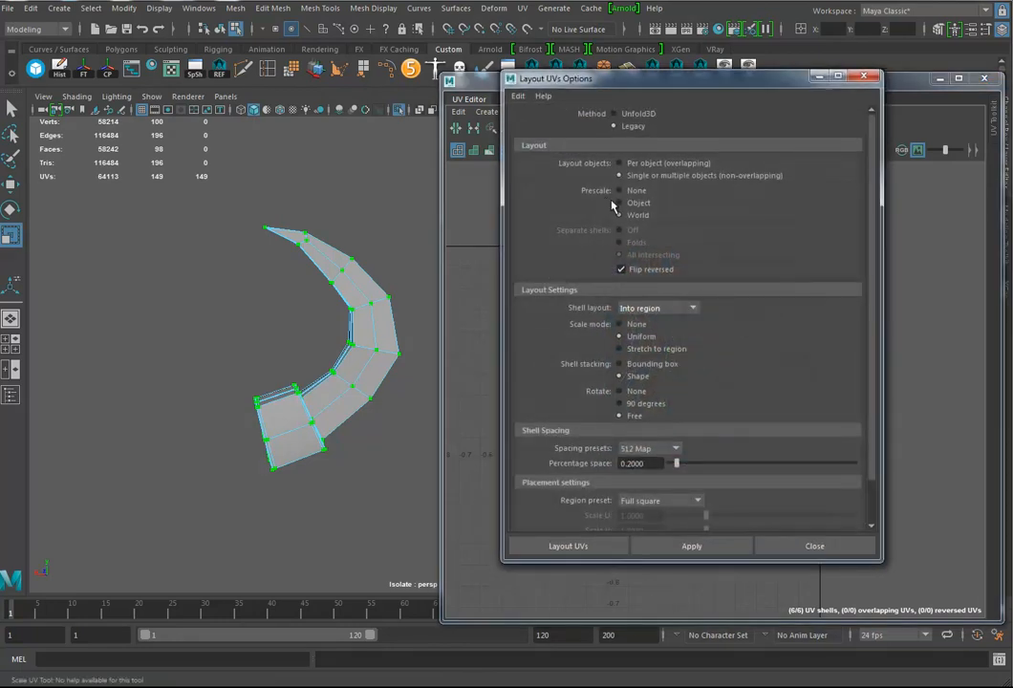
pyautogui.click(594, 548)
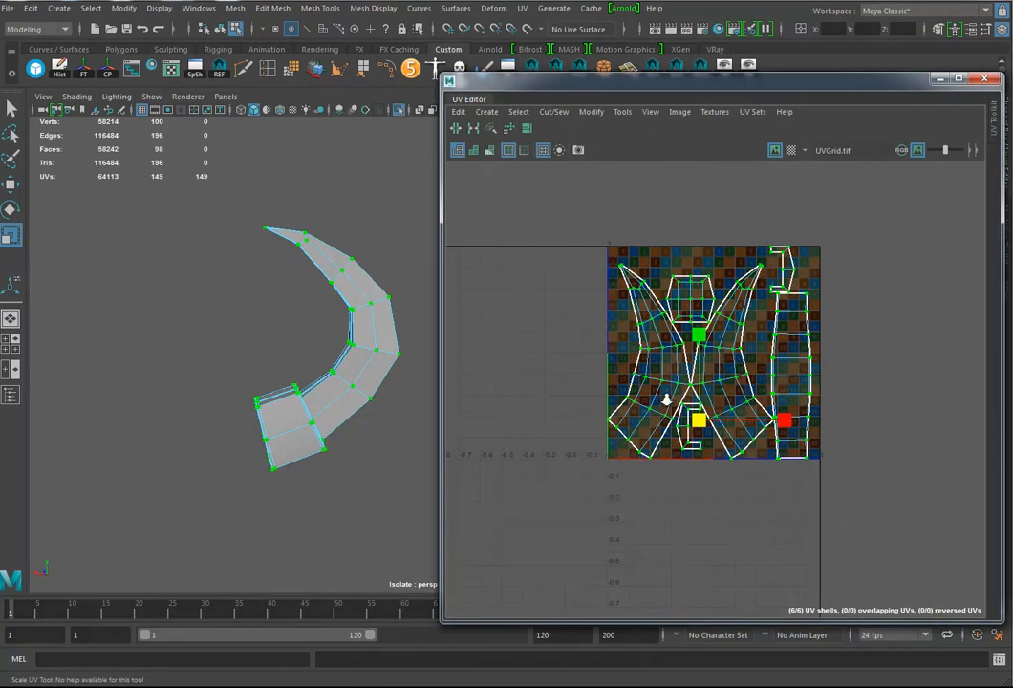
pyautogui.keyDown('alt'); pyautogui.moveTo(659, 401); pyautogui.dragTo(836, 412, button='right'); pyautogui.keyUp('alt')
pyautogui.keyDown('alt'); pyautogui.moveTo(811, 304); pyautogui.dragTo(792, 338, button='middle'); pyautogui.keyUp('alt')
# Set Claw0Shape5's UV Boundary Smoothing to Preserve Edges and Corners, close the UV Editor, and show the claw textured and smoothed.
pyautogui.moveTo(327, 343); pyautogui.dragTo(374, 314, button='right')
pyautogui.hotkey('ctrl', 'a')
pyautogui.click(111, 521)
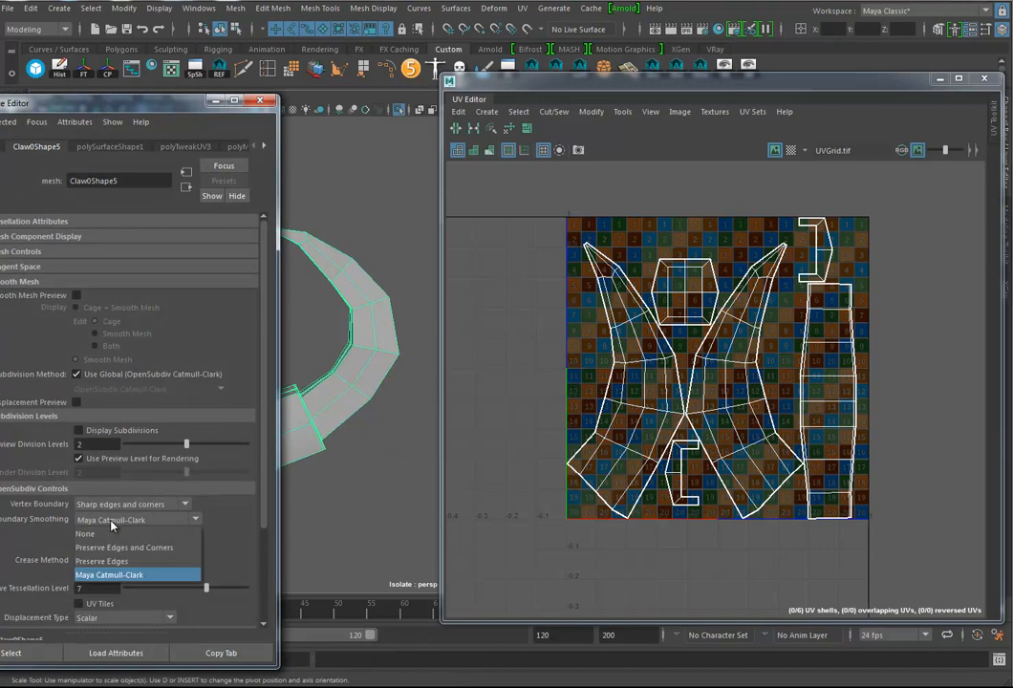
pyautogui.click(124, 546)
pyautogui.click(260, 102)
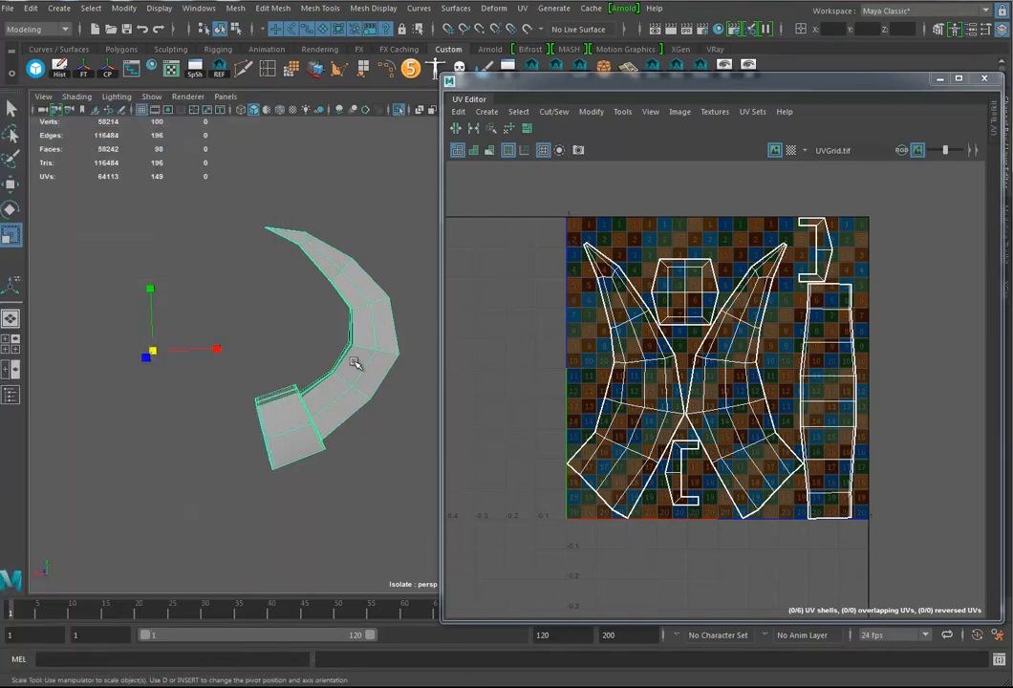
pyautogui.click(983, 79)
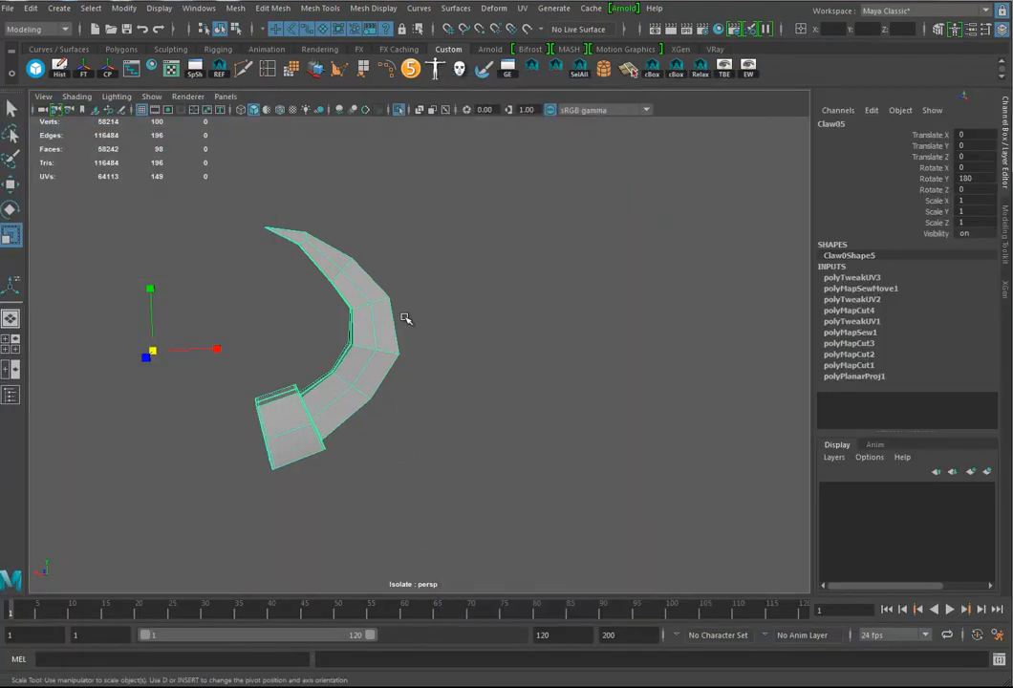
pyautogui.press('6')
pyautogui.keyDown('alt'); pyautogui.moveTo(405, 318); pyautogui.dragTo(475, 377); pyautogui.keyUp('alt')
pyautogui.press('3')
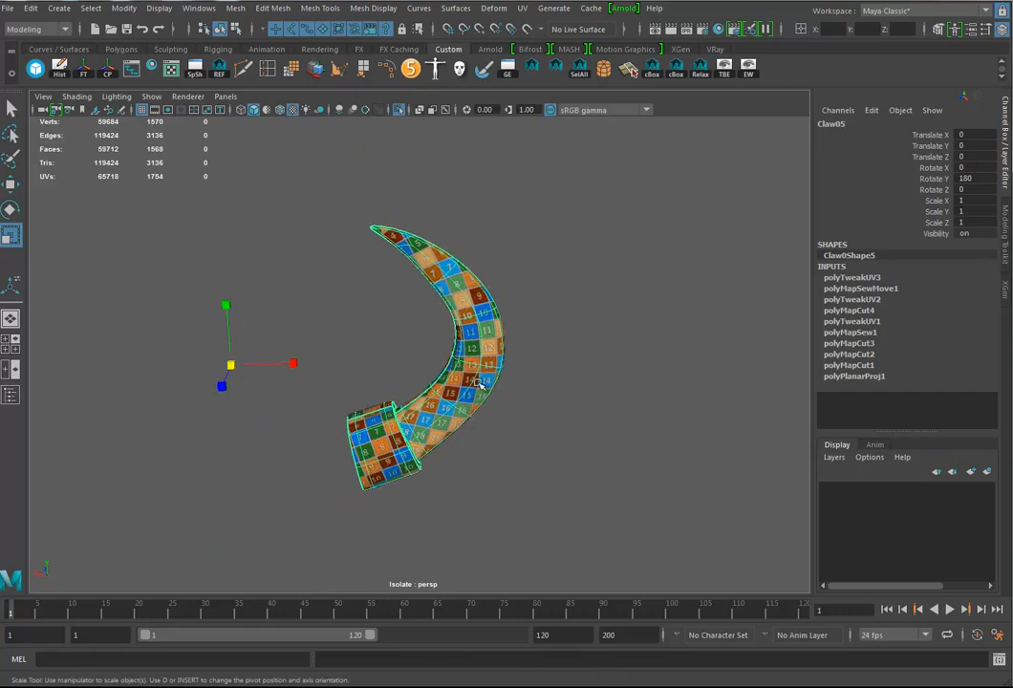
# Delete Claw05's history and freeze its transformations, exiting isolation to bring back the whole arm.
pyautogui.hotkey('alt', 'shift', 'd')
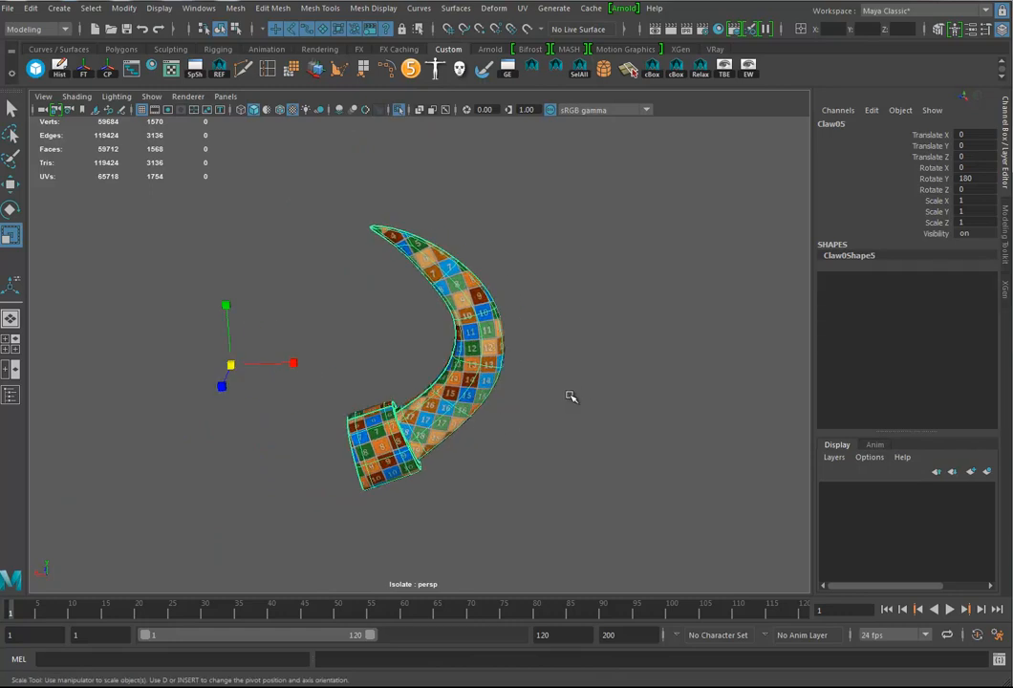
pyautogui.click(83, 68)
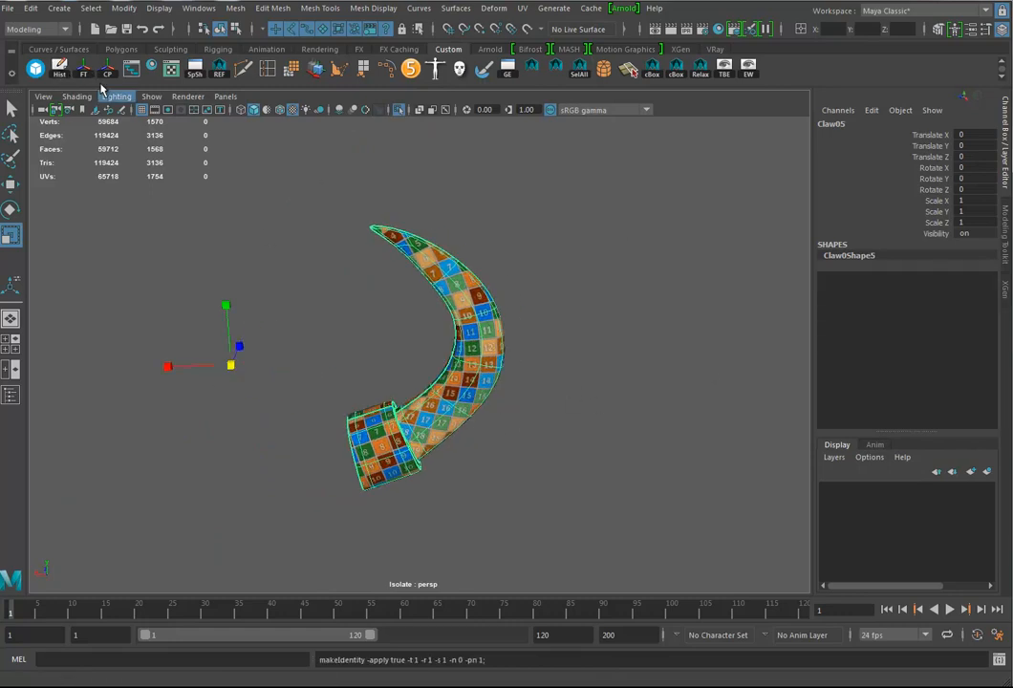
pyautogui.keyDown('alt'); pyautogui.moveTo(586, 403); pyautogui.dragTo(446, 391); pyautogui.keyUp('alt')
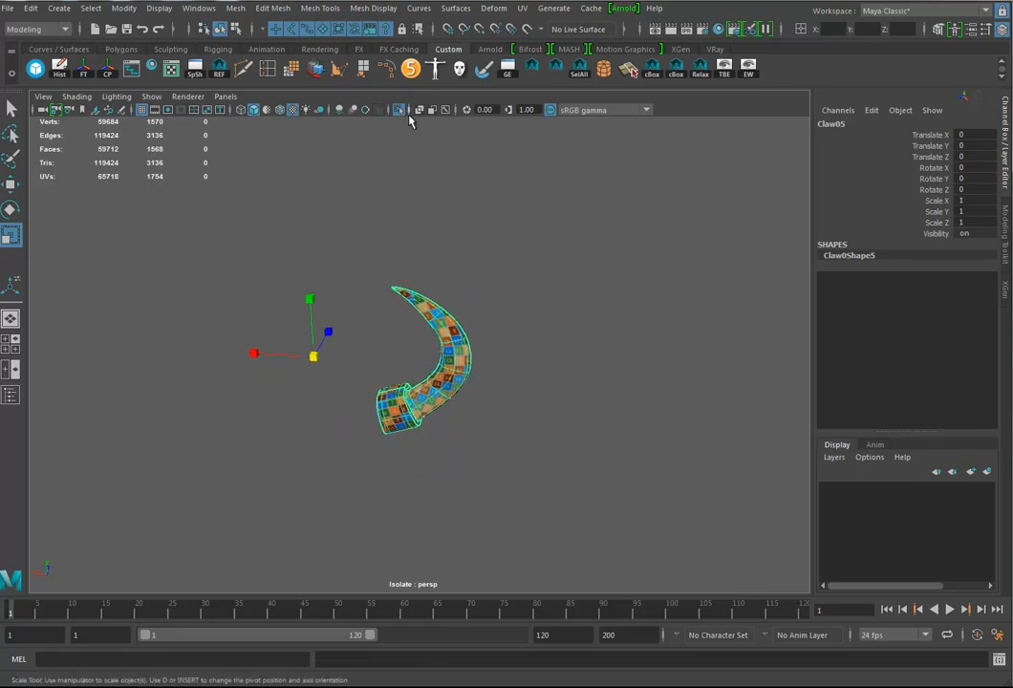
pyautogui.click(401, 111)
pyautogui.keyDown('alt'); pyautogui.moveTo(497, 463); pyautogui.dragTo(448, 408); pyautogui.keyUp('alt')
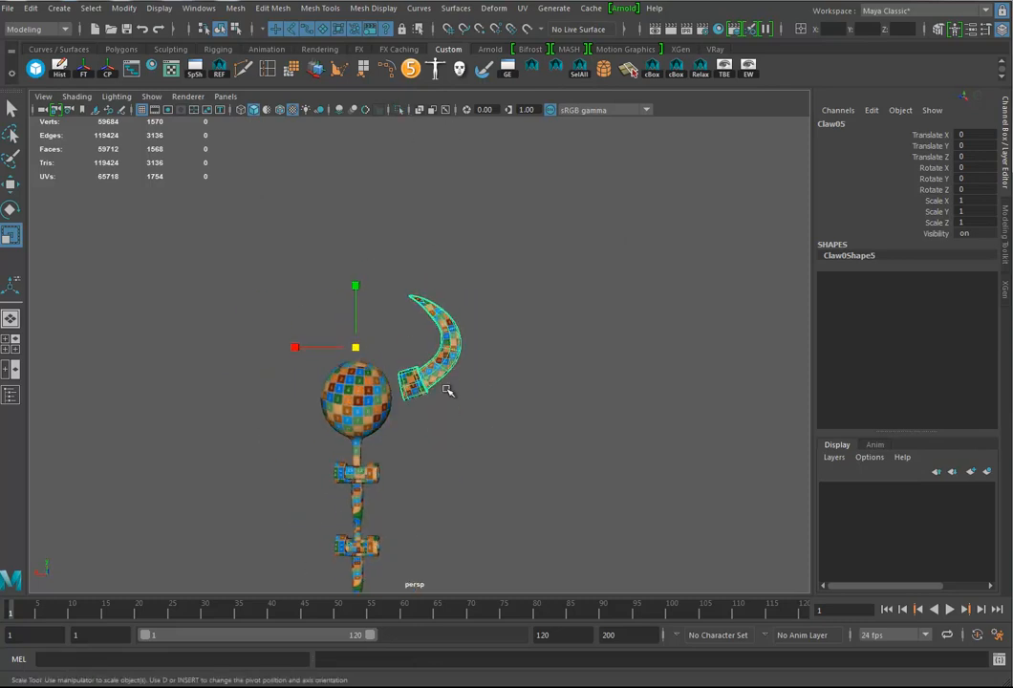
# Duplicate Claw05 and rotate the copy 45 degrees about the Y axis around the sphere.
pyautogui.hotkey('ctrl', 'd')
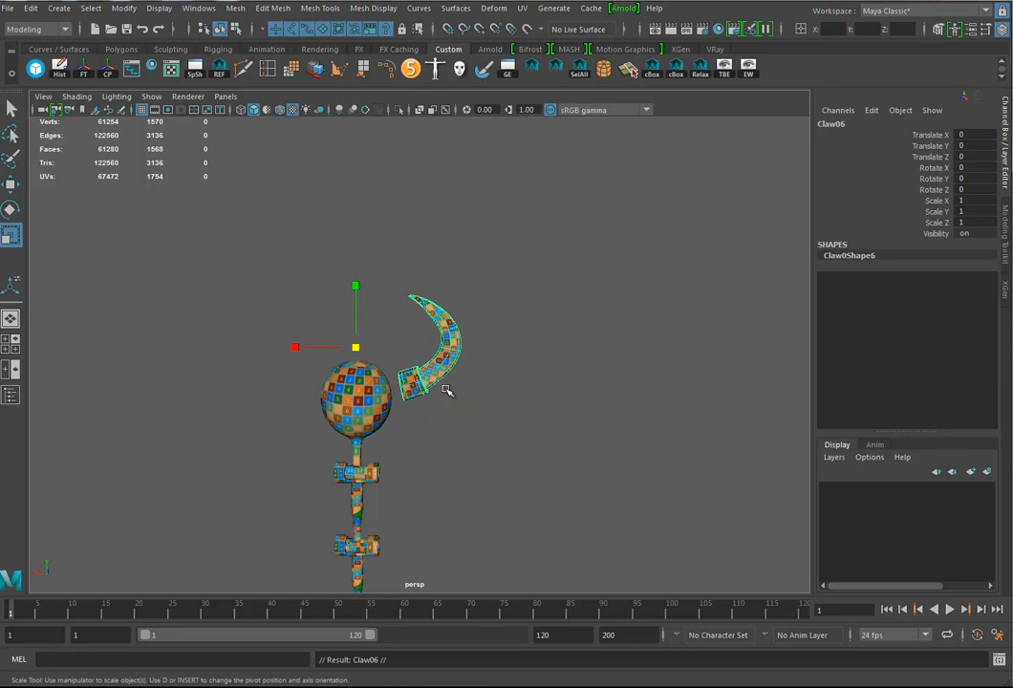
pyautogui.press('e')
pyautogui.keyDown('alt'); pyautogui.moveTo(476, 414); pyautogui.dragTo(437, 414); pyautogui.keyUp('alt')
pyautogui.moveTo(379, 390); pyautogui.dragTo(417, 371)
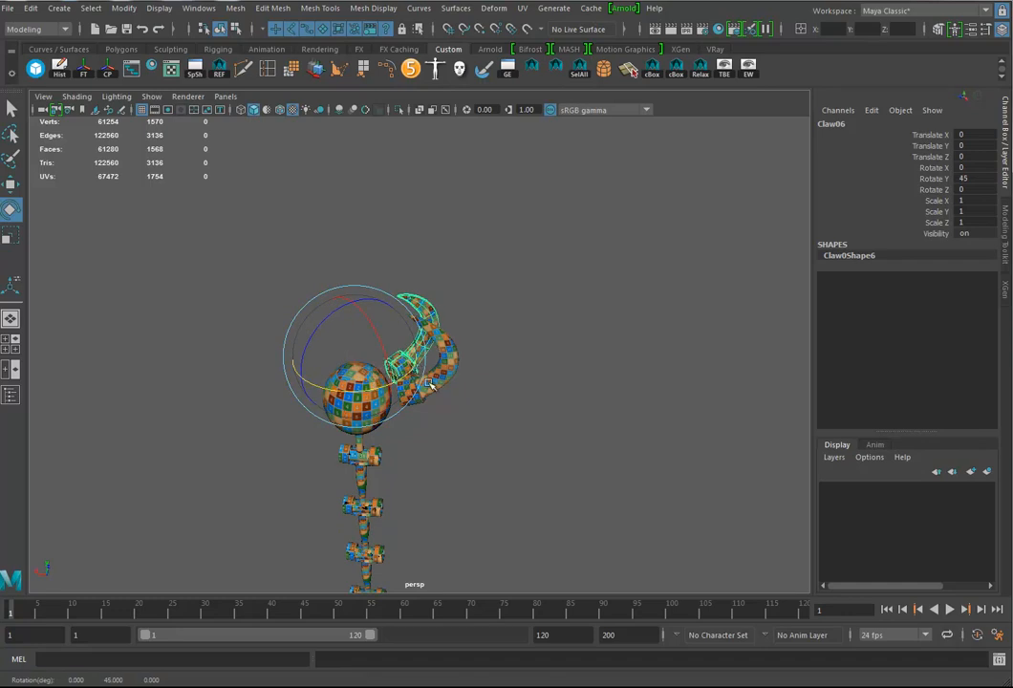
# Repeat the duplication with the same 45-degree Y rotation to complete the ring of eight claws around the sphere.
pyautogui.hotkey('shift', 'd')
pyautogui.hotkey('shift', 'd')
pyautogui.hotkey('shift', 'd')
pyautogui.hotkey('shift', 'd')
pyautogui.hotkey('shift', 'd')
pyautogui.hotkey('shift', 'd')
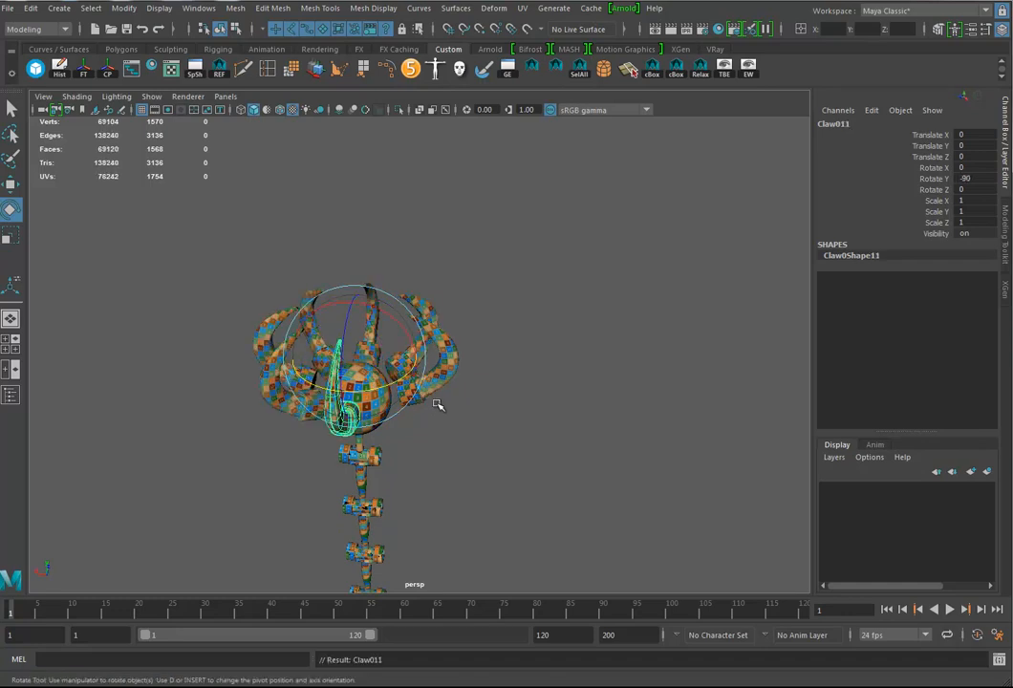
# Select the six old arm segments above Arm01 and delete them, keeping the base, Arm01 and the claw head.
pyautogui.keyDown('alt'); pyautogui.moveTo(553, 410); pyautogui.dragTo(588, 386); pyautogui.keyUp('alt')
pyautogui.keyDown('alt'); pyautogui.moveTo(587, 386); pyautogui.dragTo(462, 413, button='right'); pyautogui.keyUp('alt')
pyautogui.keyDown('alt'); pyautogui.moveTo(462, 413); pyautogui.dragTo(477, 285, button='middle'); pyautogui.keyUp('alt')
pyautogui.keyDown('alt'); pyautogui.moveTo(583, 406); pyautogui.dragTo(450, 421, button='right'); pyautogui.keyUp('alt')
pyautogui.keyDown('alt'); pyautogui.moveTo(483, 426); pyautogui.dragTo(492, 381, button='middle'); pyautogui.keyUp('alt')
pyautogui.keyDown('alt'); pyautogui.moveTo(498, 382); pyautogui.dragTo(487, 380); pyautogui.keyUp('alt')
pyautogui.scroll(5, 519, 405)
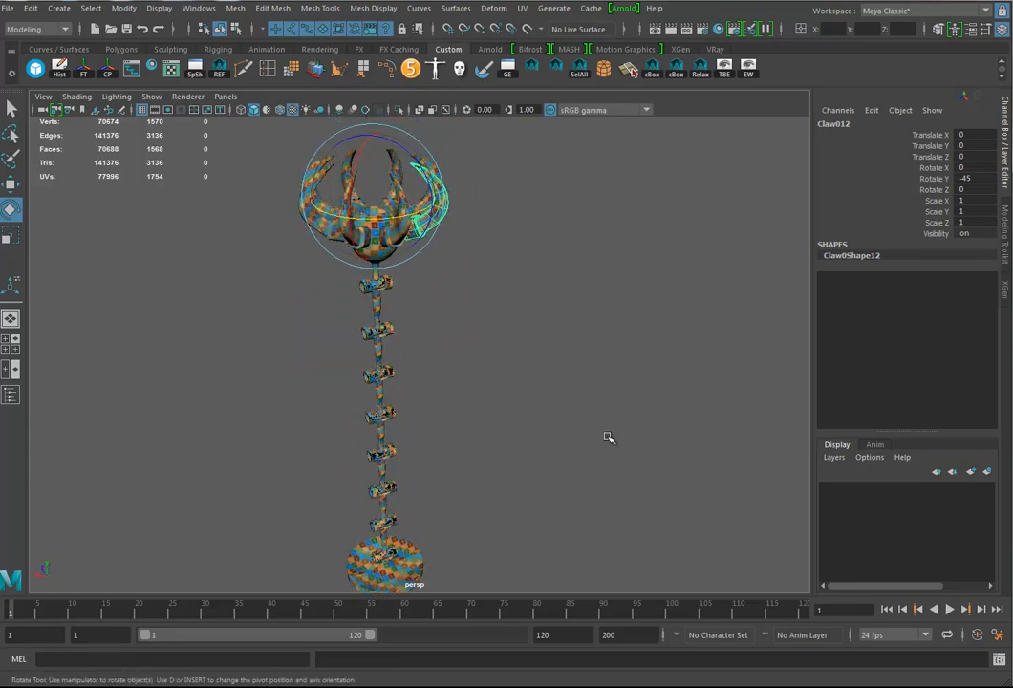
pyautogui.keyDown('alt'); pyautogui.moveTo(482, 498); pyautogui.dragTo(509, 415); pyautogui.keyUp('alt')
pyautogui.moveTo(391, 315); pyautogui.dragTo(435, 221)
pyautogui.keyDown('alt'); pyautogui.moveTo(435, 222); pyautogui.dragTo(415, 234); pyautogui.keyUp('alt')
pyautogui.click(431, 224)
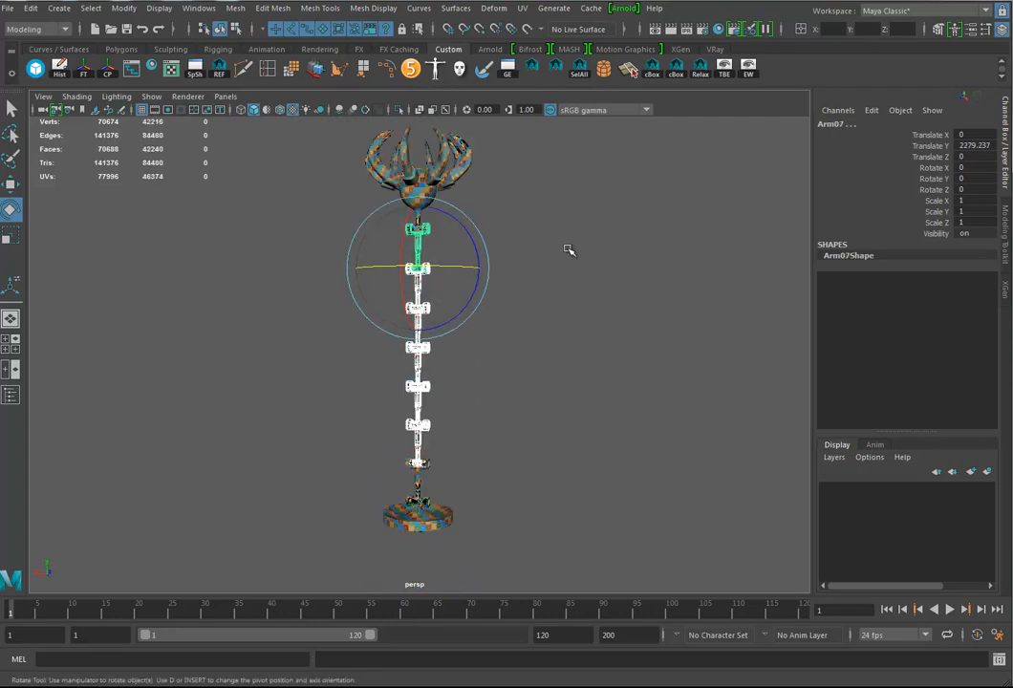
pyautogui.press('Delete')
# Duplicate Arm01 and move the copy straight up in Y by about 350 units to sit on the original's upper joint.
pyautogui.click(416, 465)
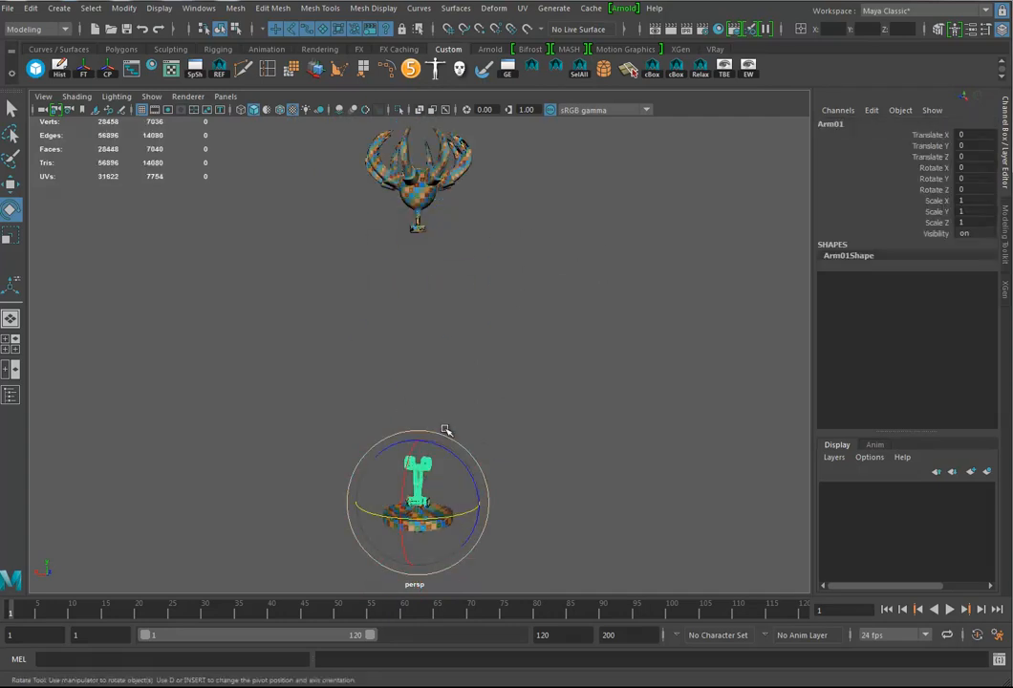
pyautogui.press('w')
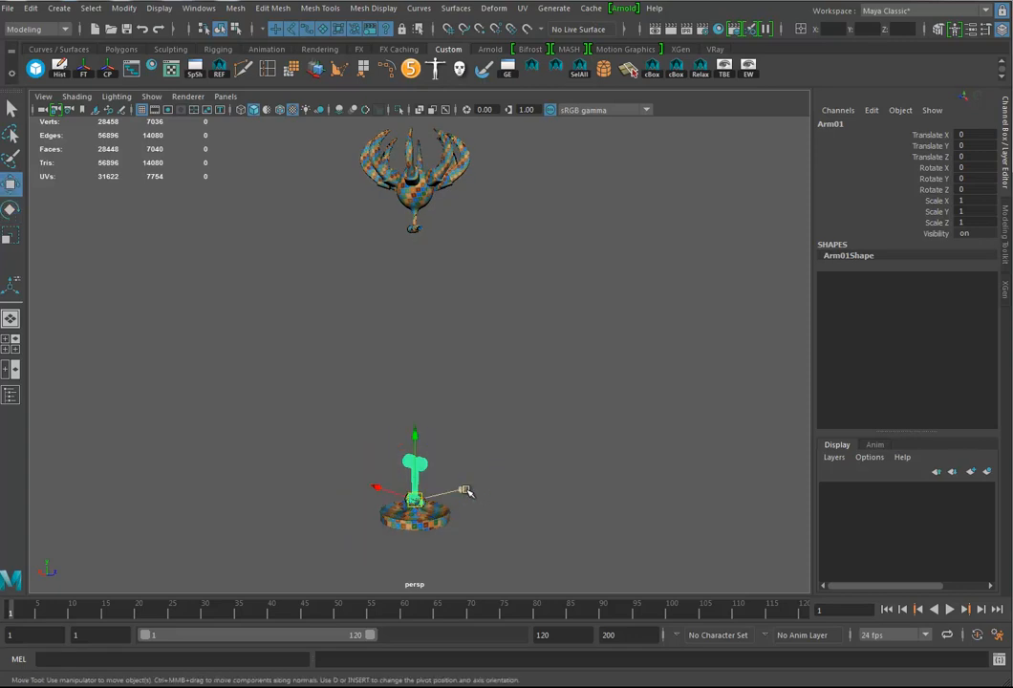
pyautogui.keyDown('alt'); pyautogui.moveTo(424, 537); pyautogui.dragTo(531, 532, button='right'); pyautogui.keyUp('alt')
pyautogui.keyDown('alt'); pyautogui.moveTo(531, 532); pyautogui.dragTo(523, 454, button='middle'); pyautogui.keyUp('alt')
pyautogui.keyDown('alt'); pyautogui.moveTo(523, 454); pyautogui.dragTo(427, 455); pyautogui.keyUp('alt')
pyautogui.keyDown('alt'); pyautogui.moveTo(427, 455); pyautogui.dragTo(650, 494, button='right'); pyautogui.keyUp('alt')
pyautogui.keyDown('alt'); pyautogui.moveTo(496, 478); pyautogui.dragTo(511, 360, button='middle'); pyautogui.keyUp('alt')
pyautogui.scroll(3, 511, 359)
pyautogui.hotkey('ctrl', 'd')
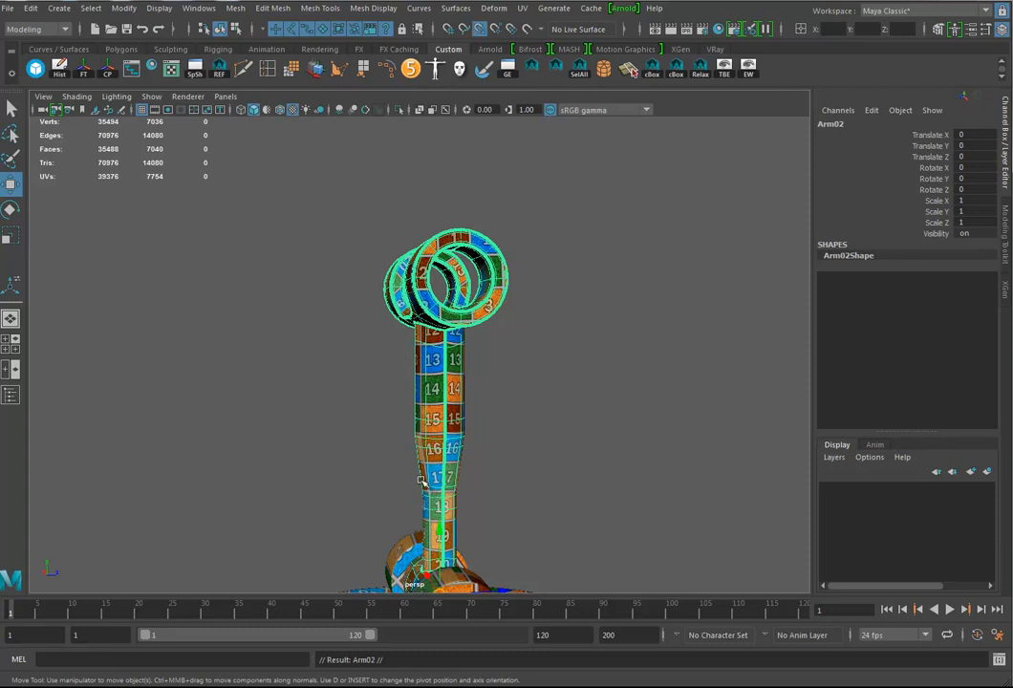
pyautogui.moveTo(454, 535); pyautogui.dragTo(536, 385)
# Repeat the duplication with the same upward offset five times to stack Arm03 through Arm07 toward the claw head.
pyautogui.scroll(-5, 625, 410)
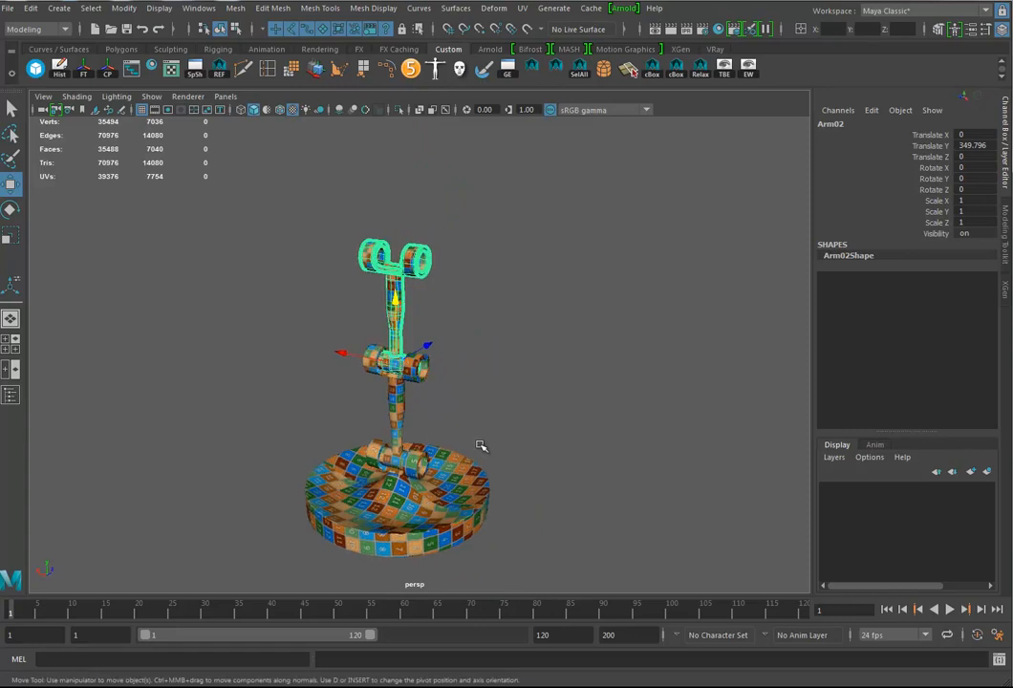
pyautogui.hotkey('shift', 'd')
pyautogui.hotkey('shift', 'd')
pyautogui.scroll(-5, 524, 411)
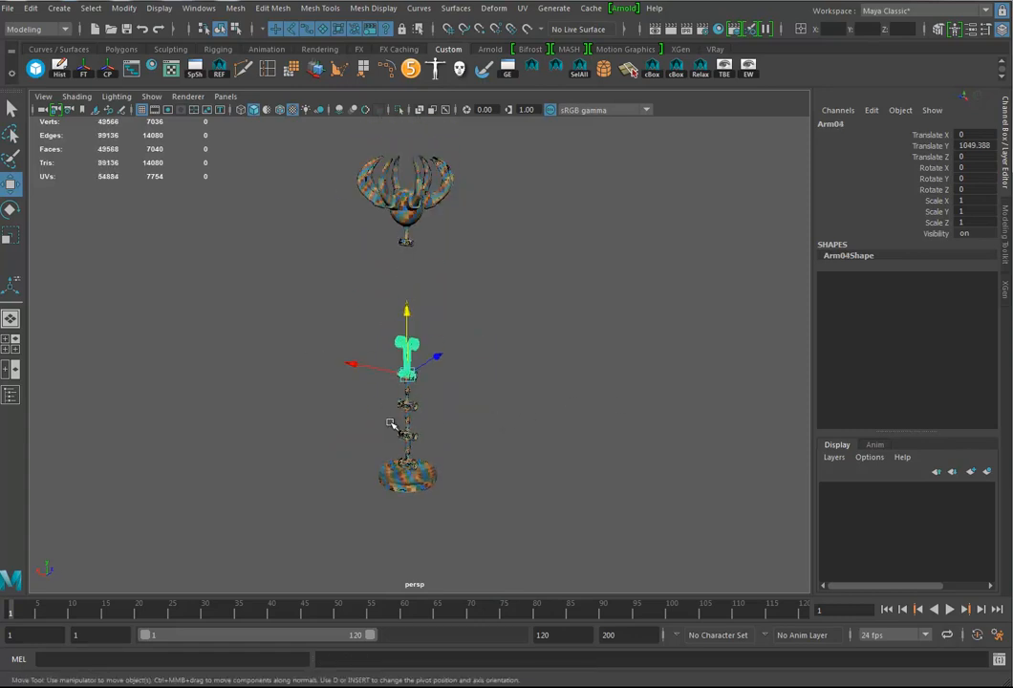
pyautogui.hotkey('shift', 'd')
pyautogui.hotkey('shift', 'd')
pyautogui.hotkey('shift', 'd')
pyautogui.keyDown('alt'); pyautogui.moveTo(587, 382); pyautogui.dragTo(504, 358); pyautogui.keyUp('alt')
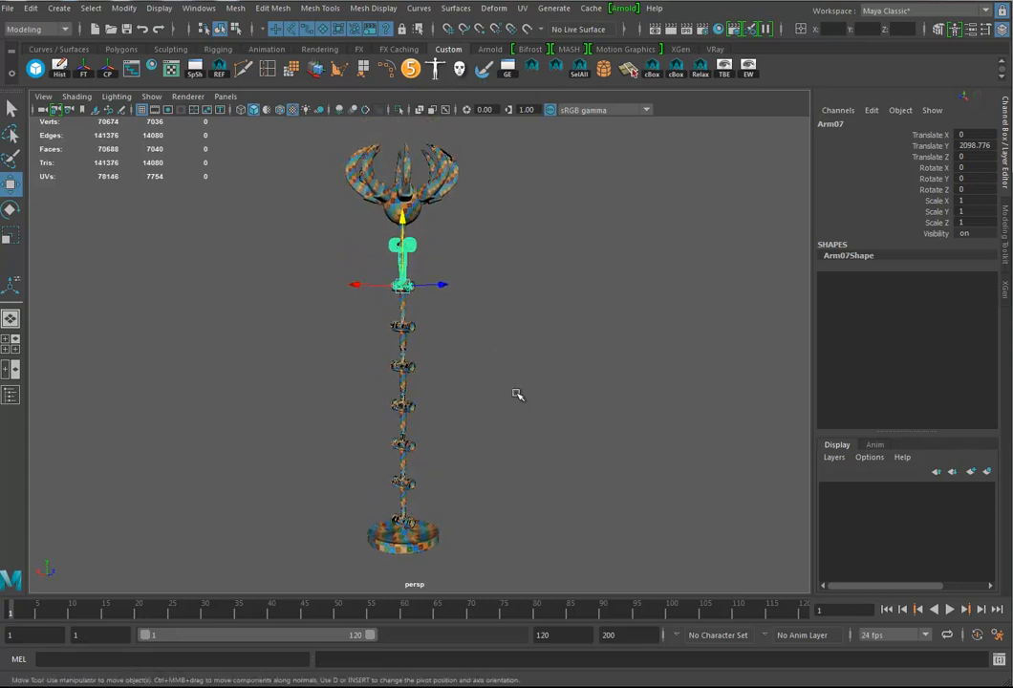